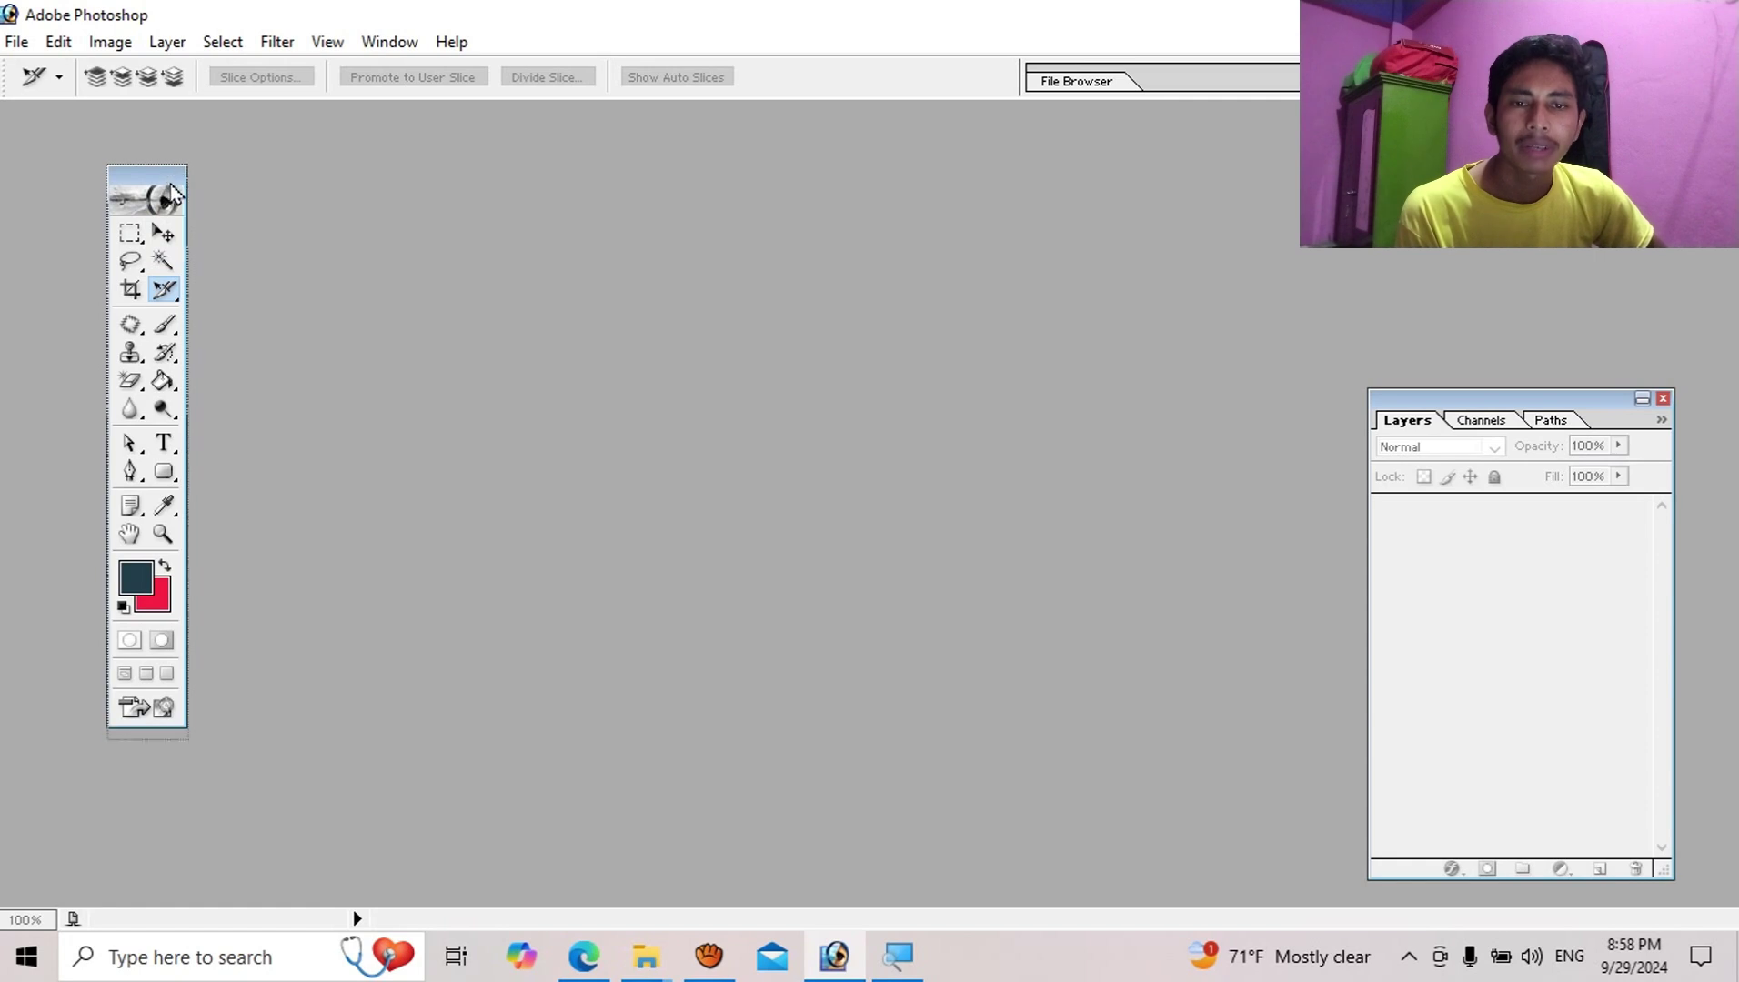
Nudge the toolbox lower and browse the Move and slicing tool options.
{"action": "left_click_drag", "start_coordinate": [168, 173], "coordinate": [170, 184]}
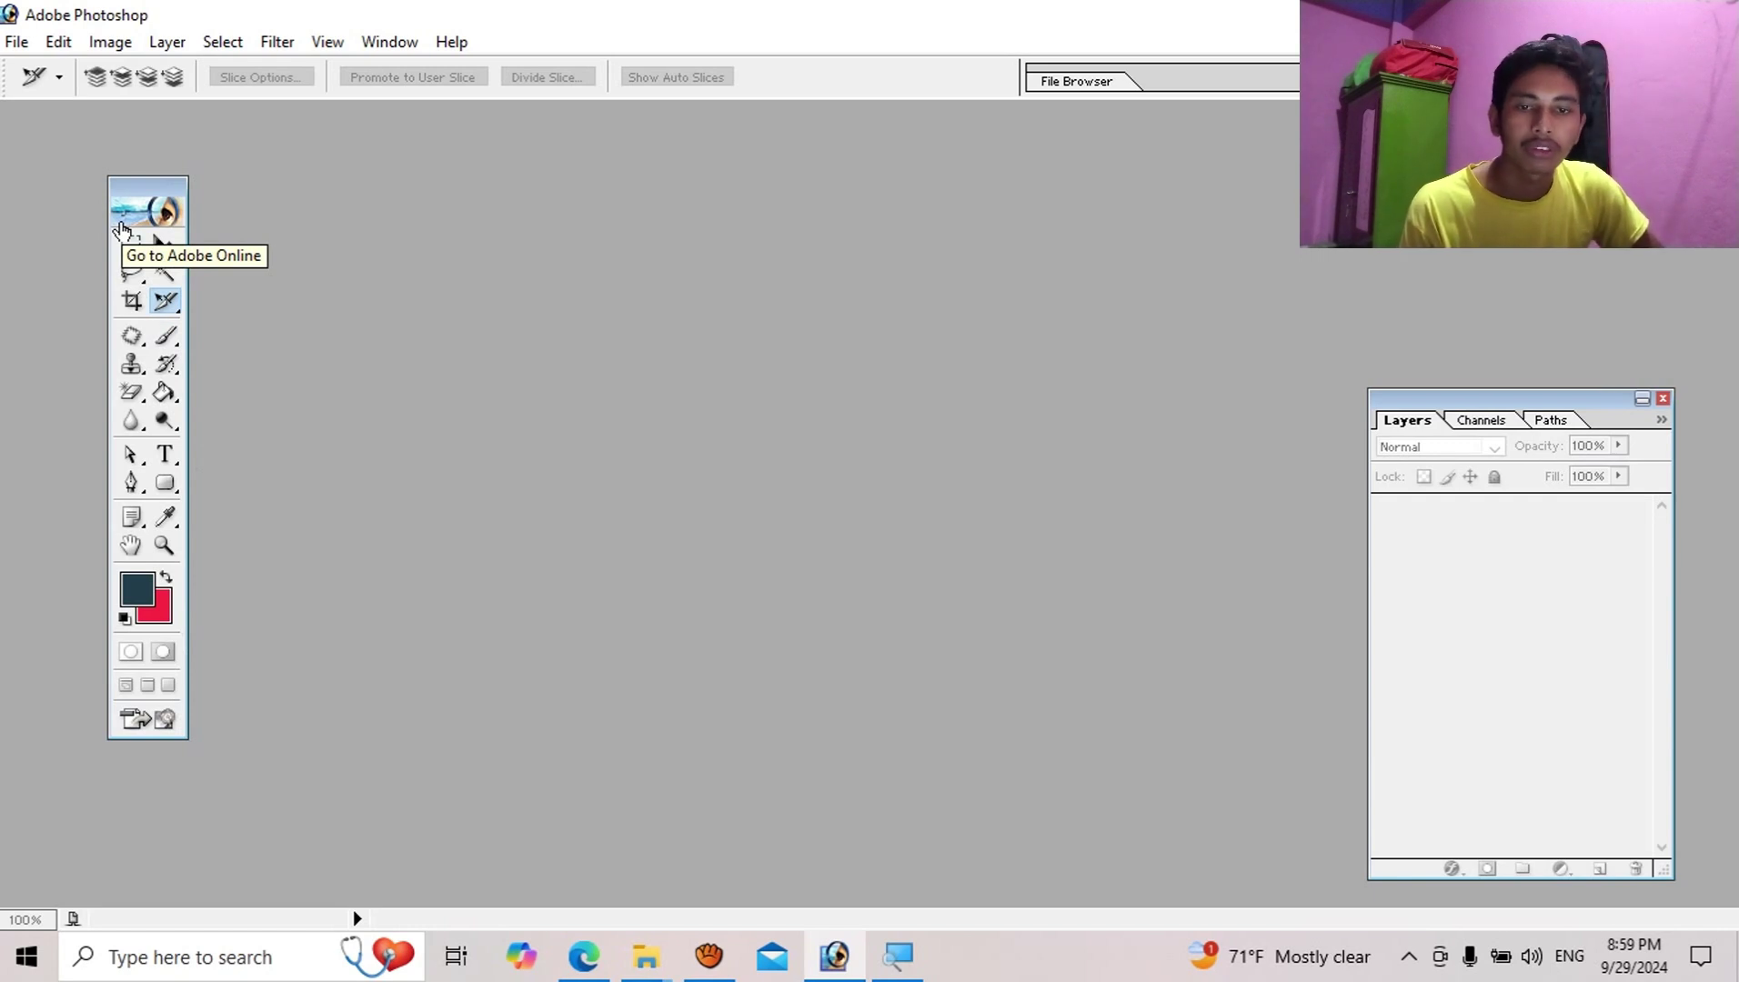
{"action": "left_click", "coordinate": [163, 246]}
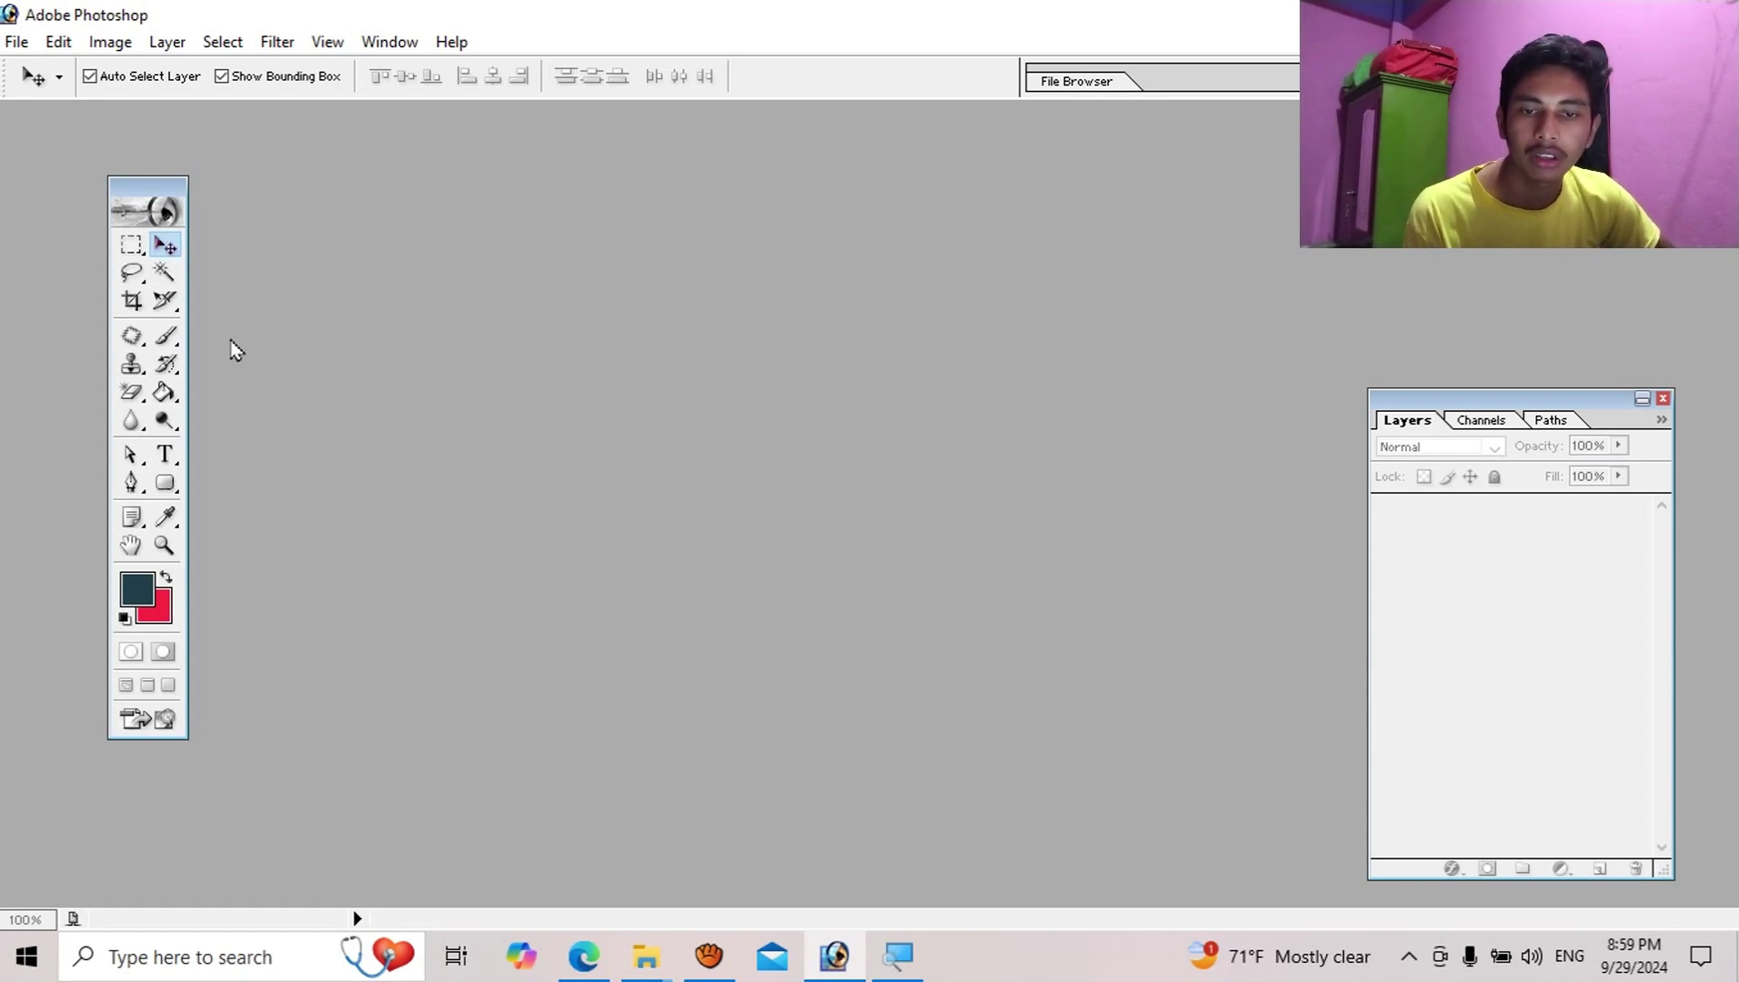
{"action": "left_click", "coordinate": [173, 301]}
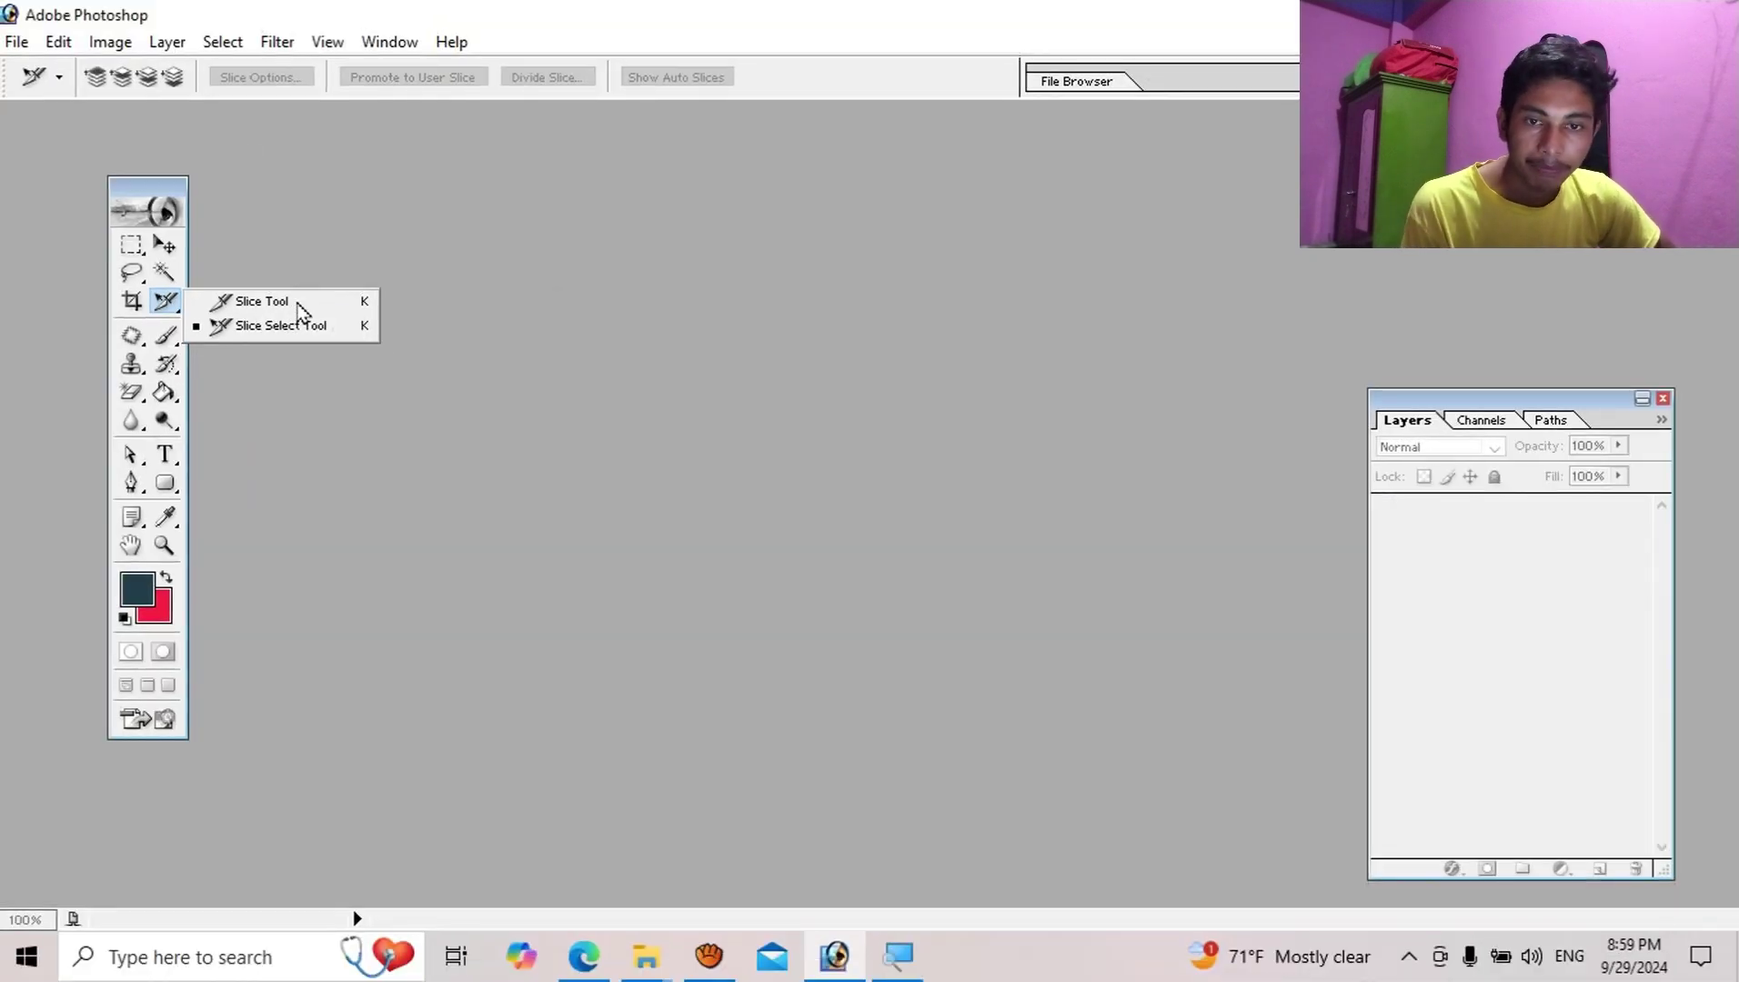
{"action": "left_click", "coordinate": [455, 393]}
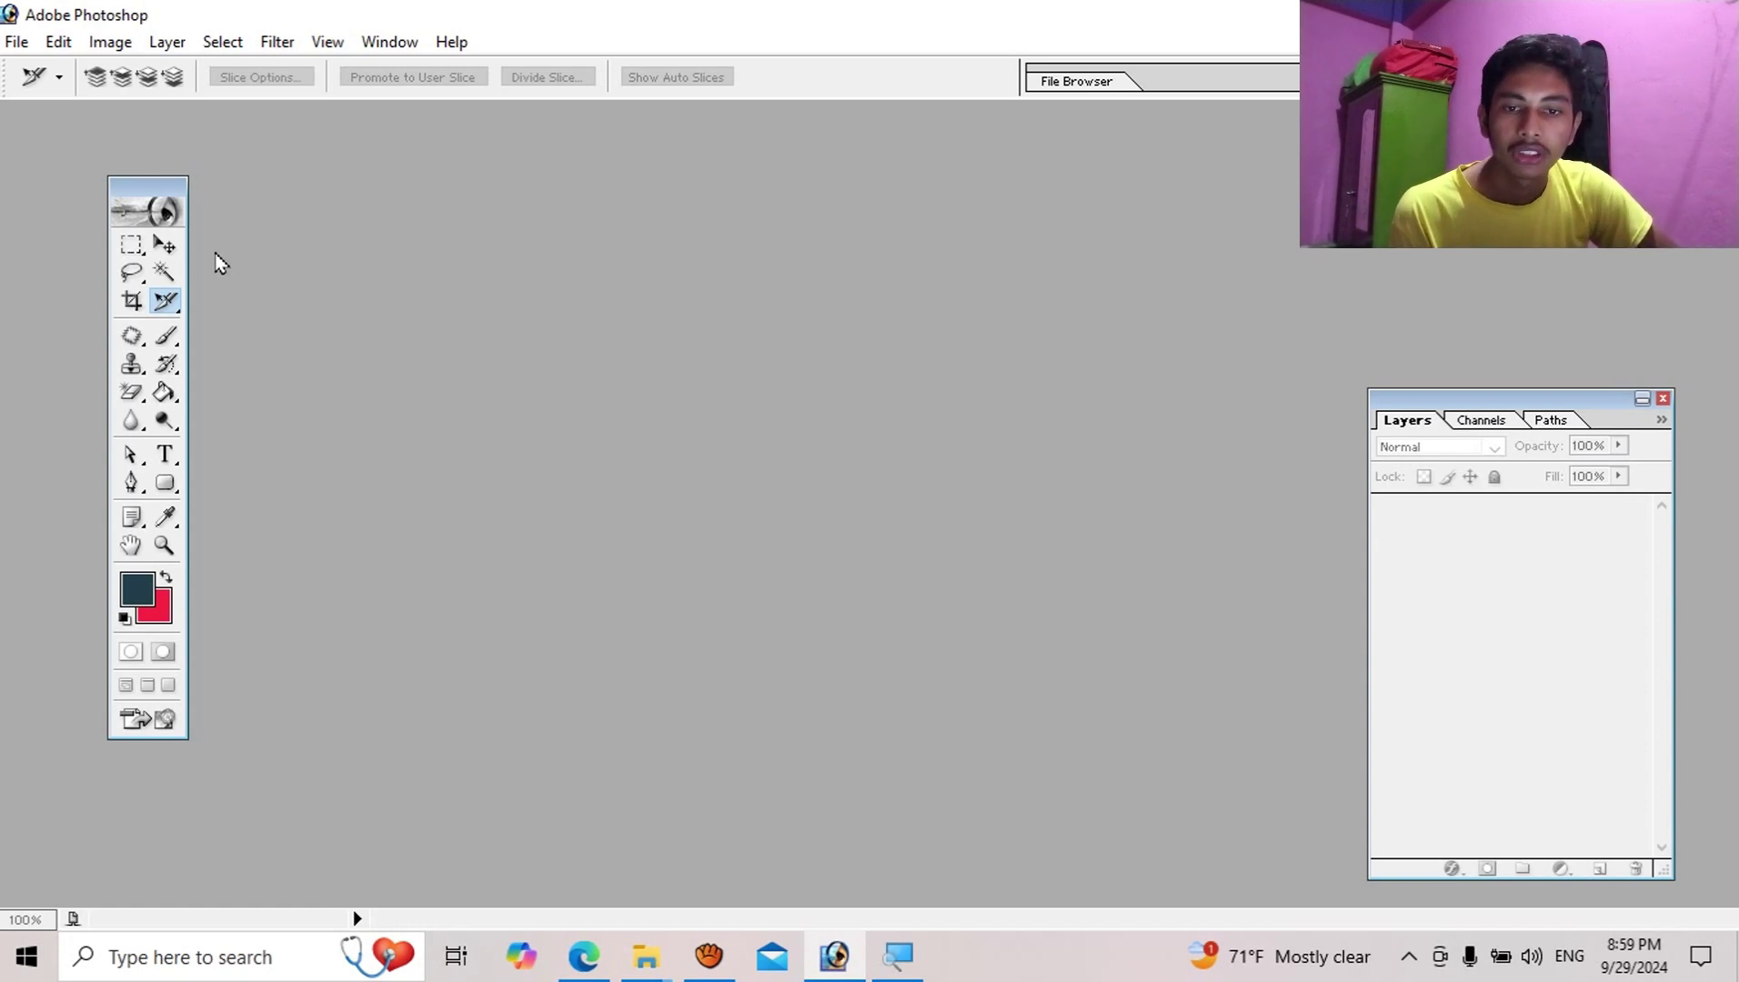
Choose Slice Tool from the slicing flyout instead of Slice Select Tool.
{"action": "left_click", "coordinate": [165, 301]}
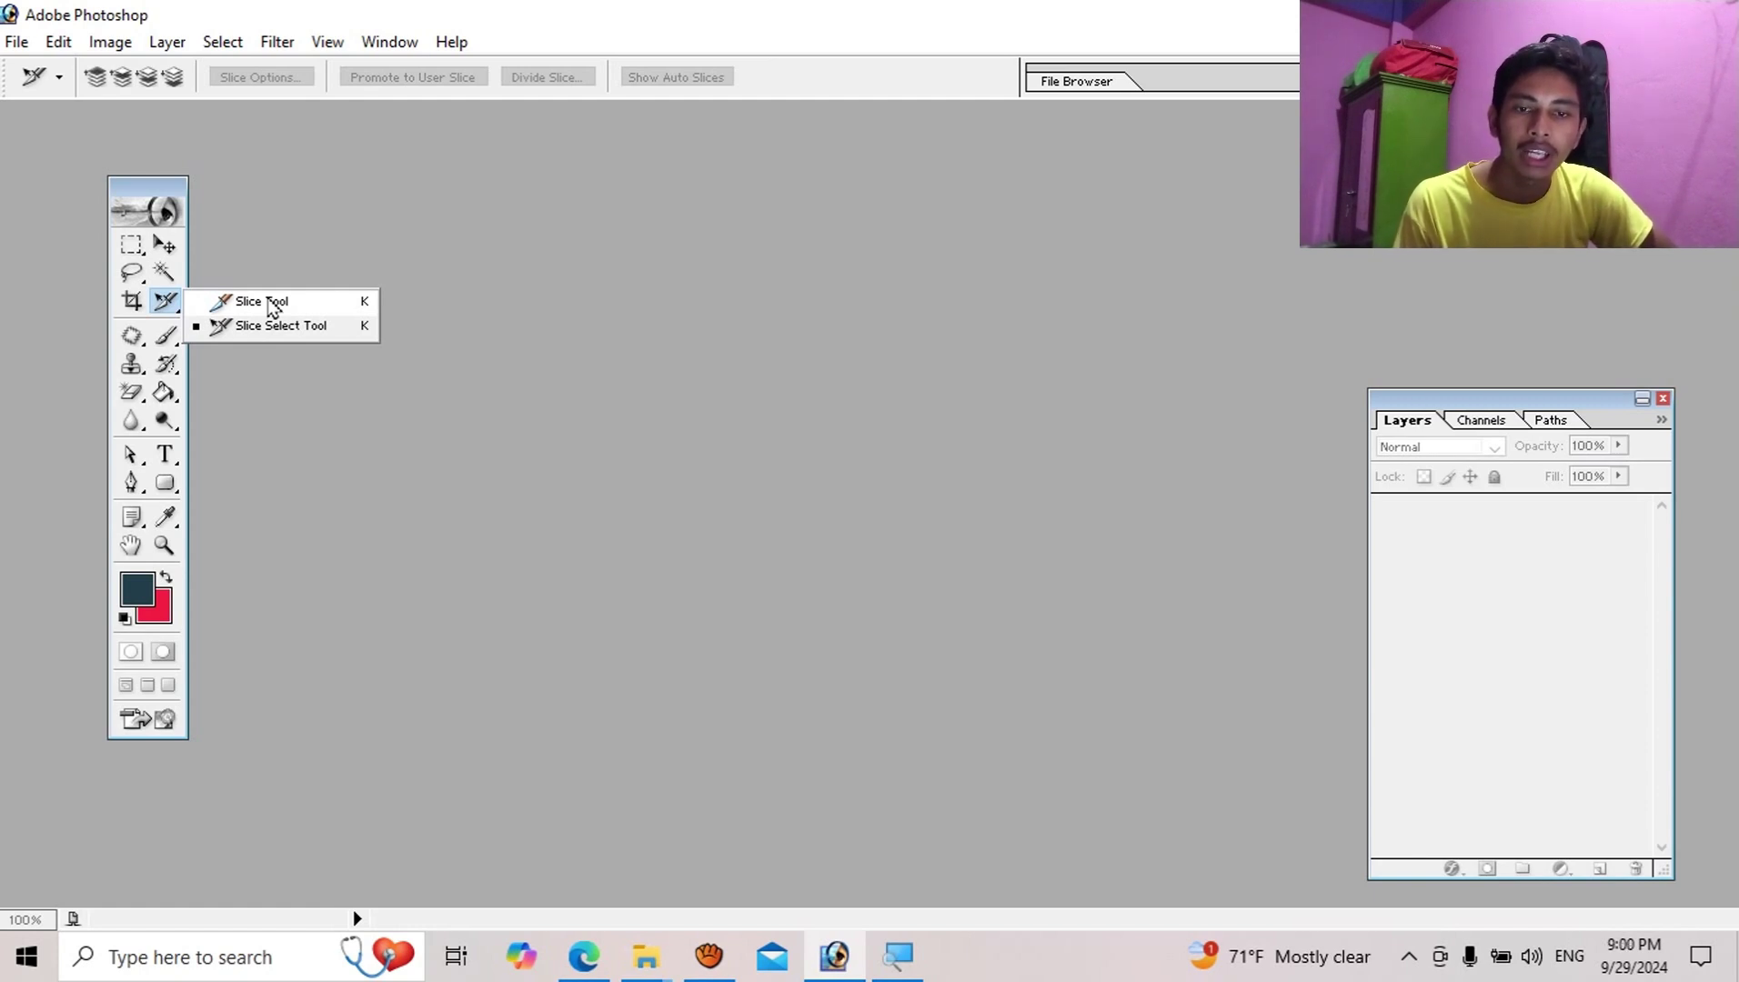
{"action": "left_click", "coordinate": [338, 303]}
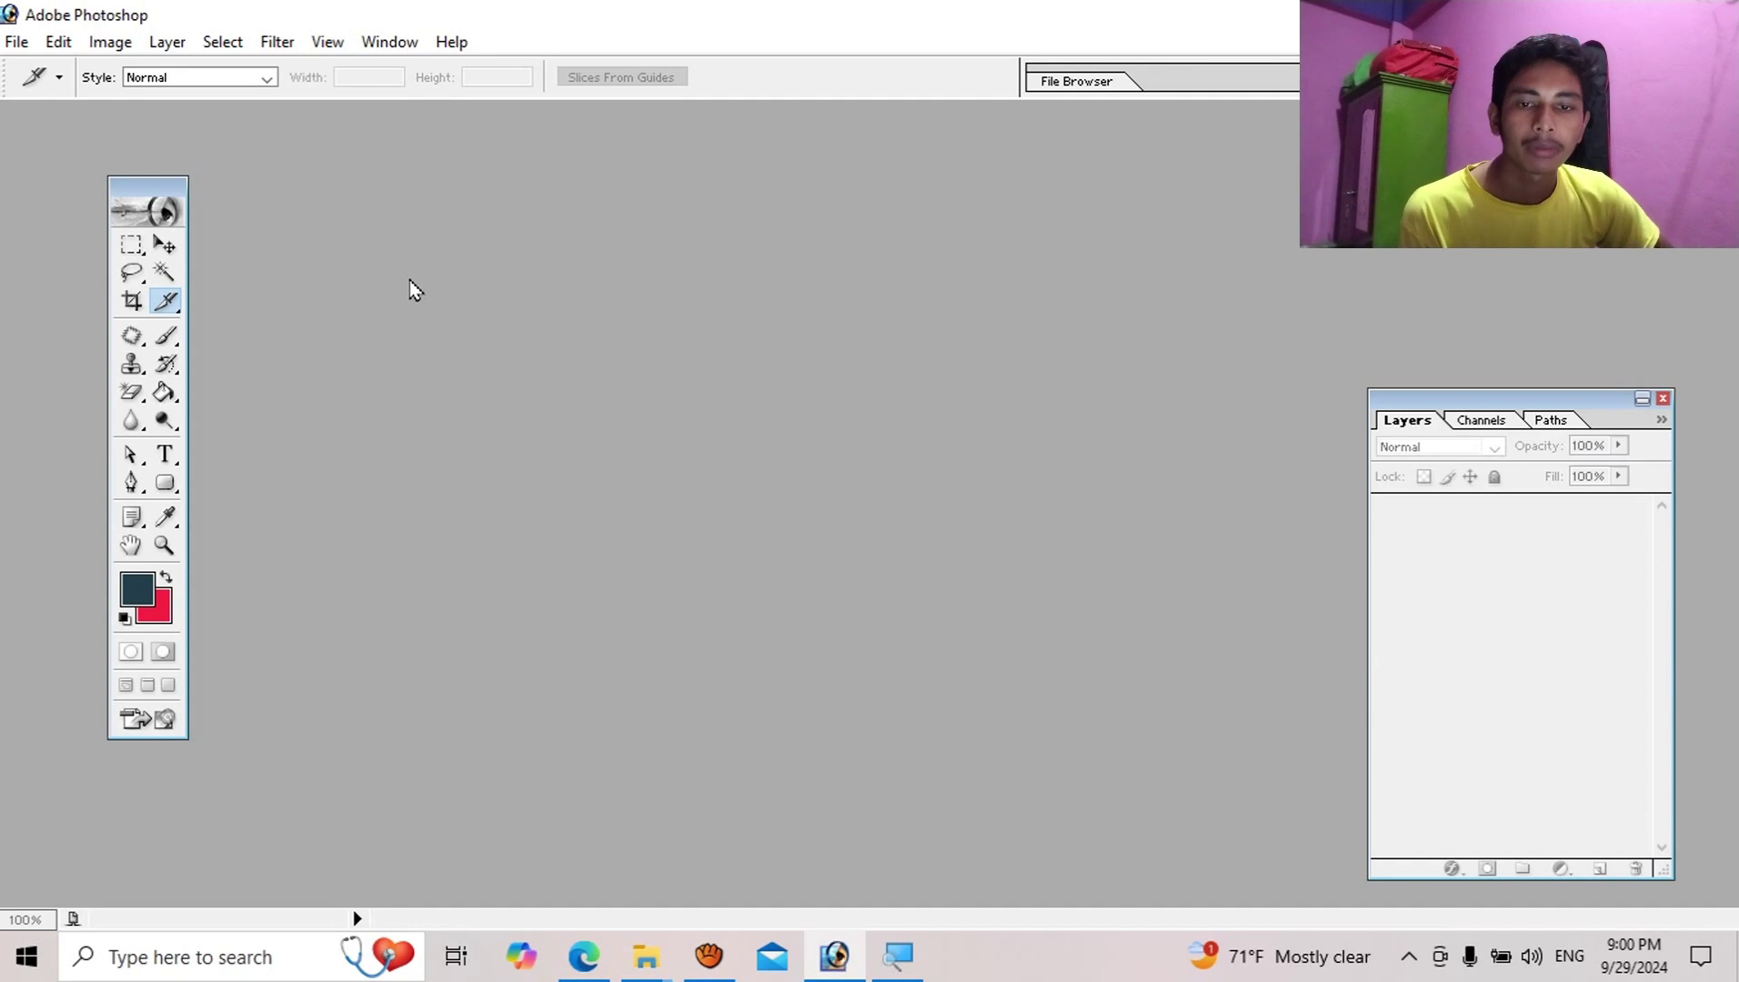
{"action": "left_click", "coordinate": [132, 274]}
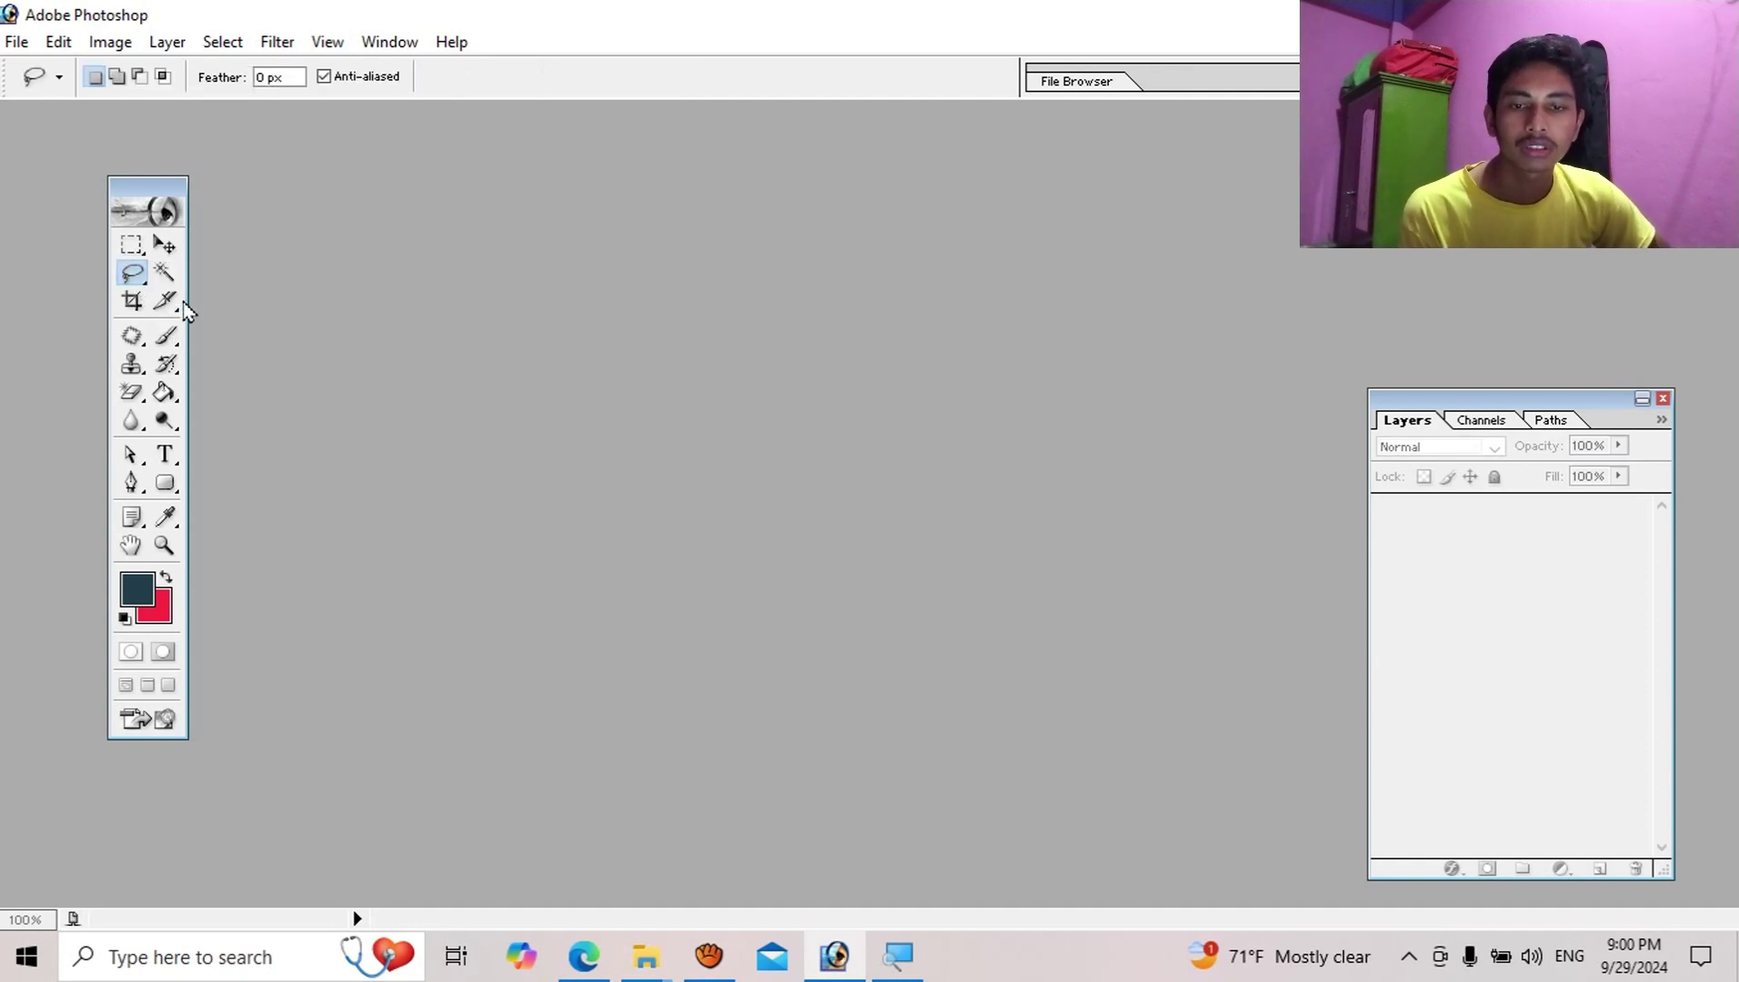
{"action": "left_click", "coordinate": [166, 300]}
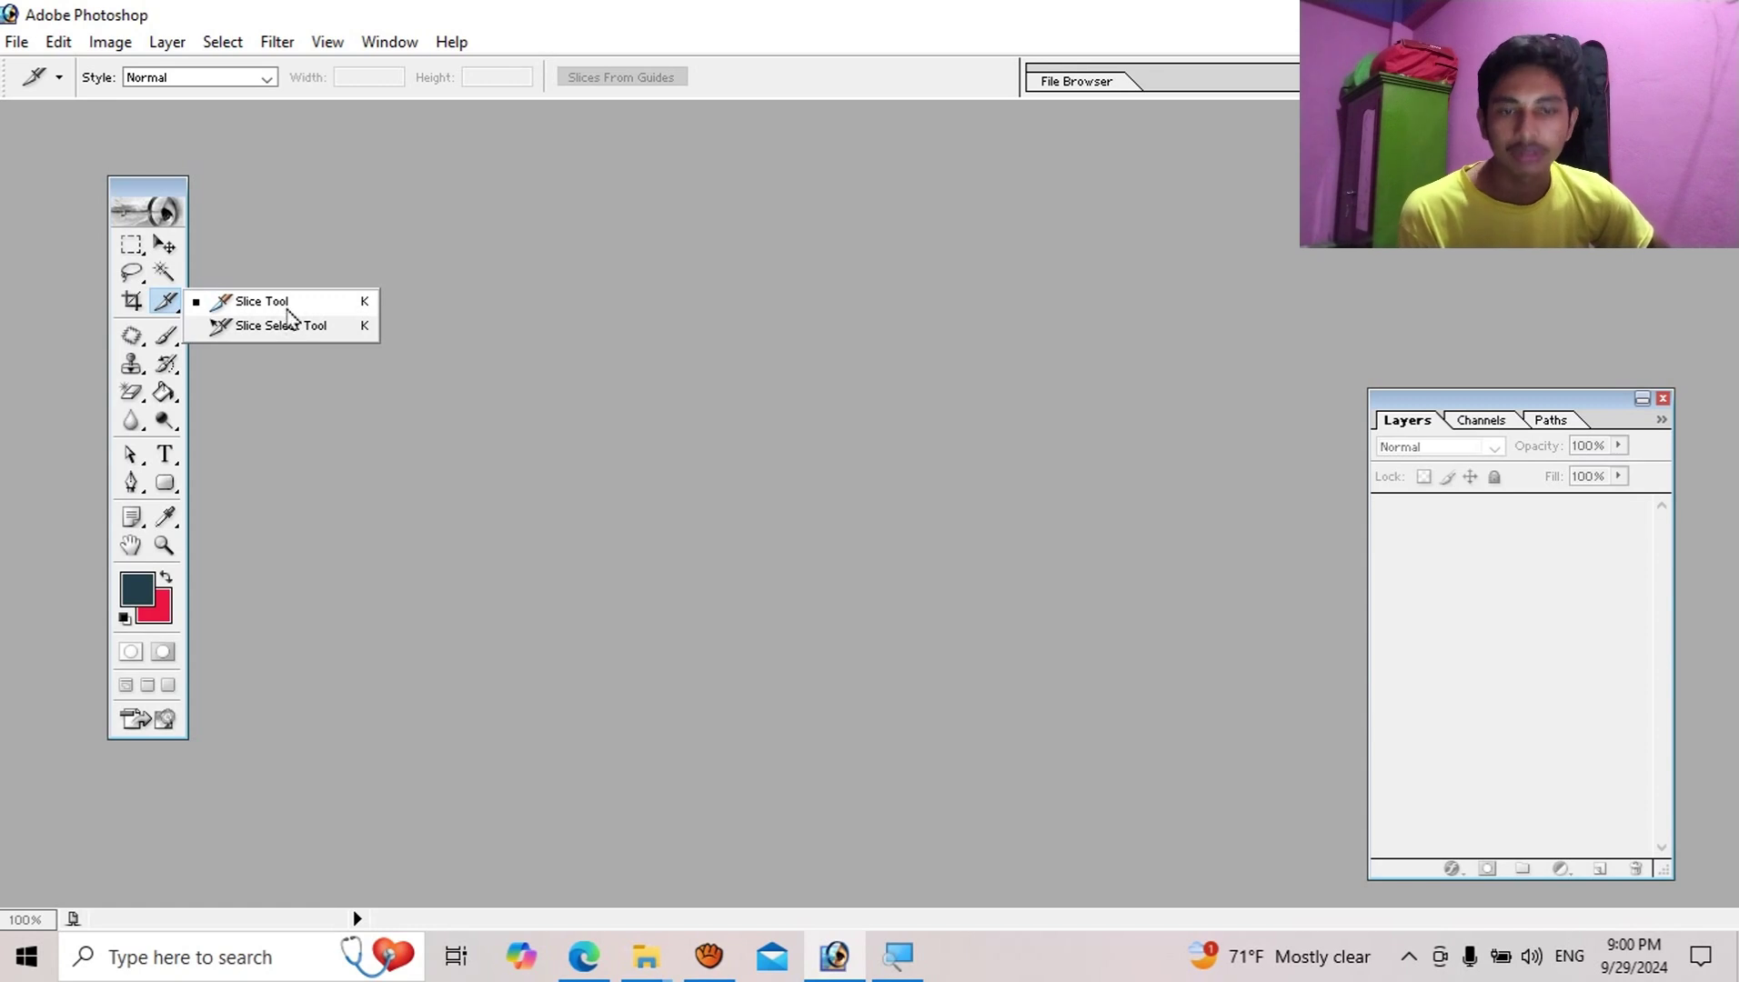
{"action": "left_click", "coordinate": [327, 405]}
{"action": "left_click", "coordinate": [165, 300]}
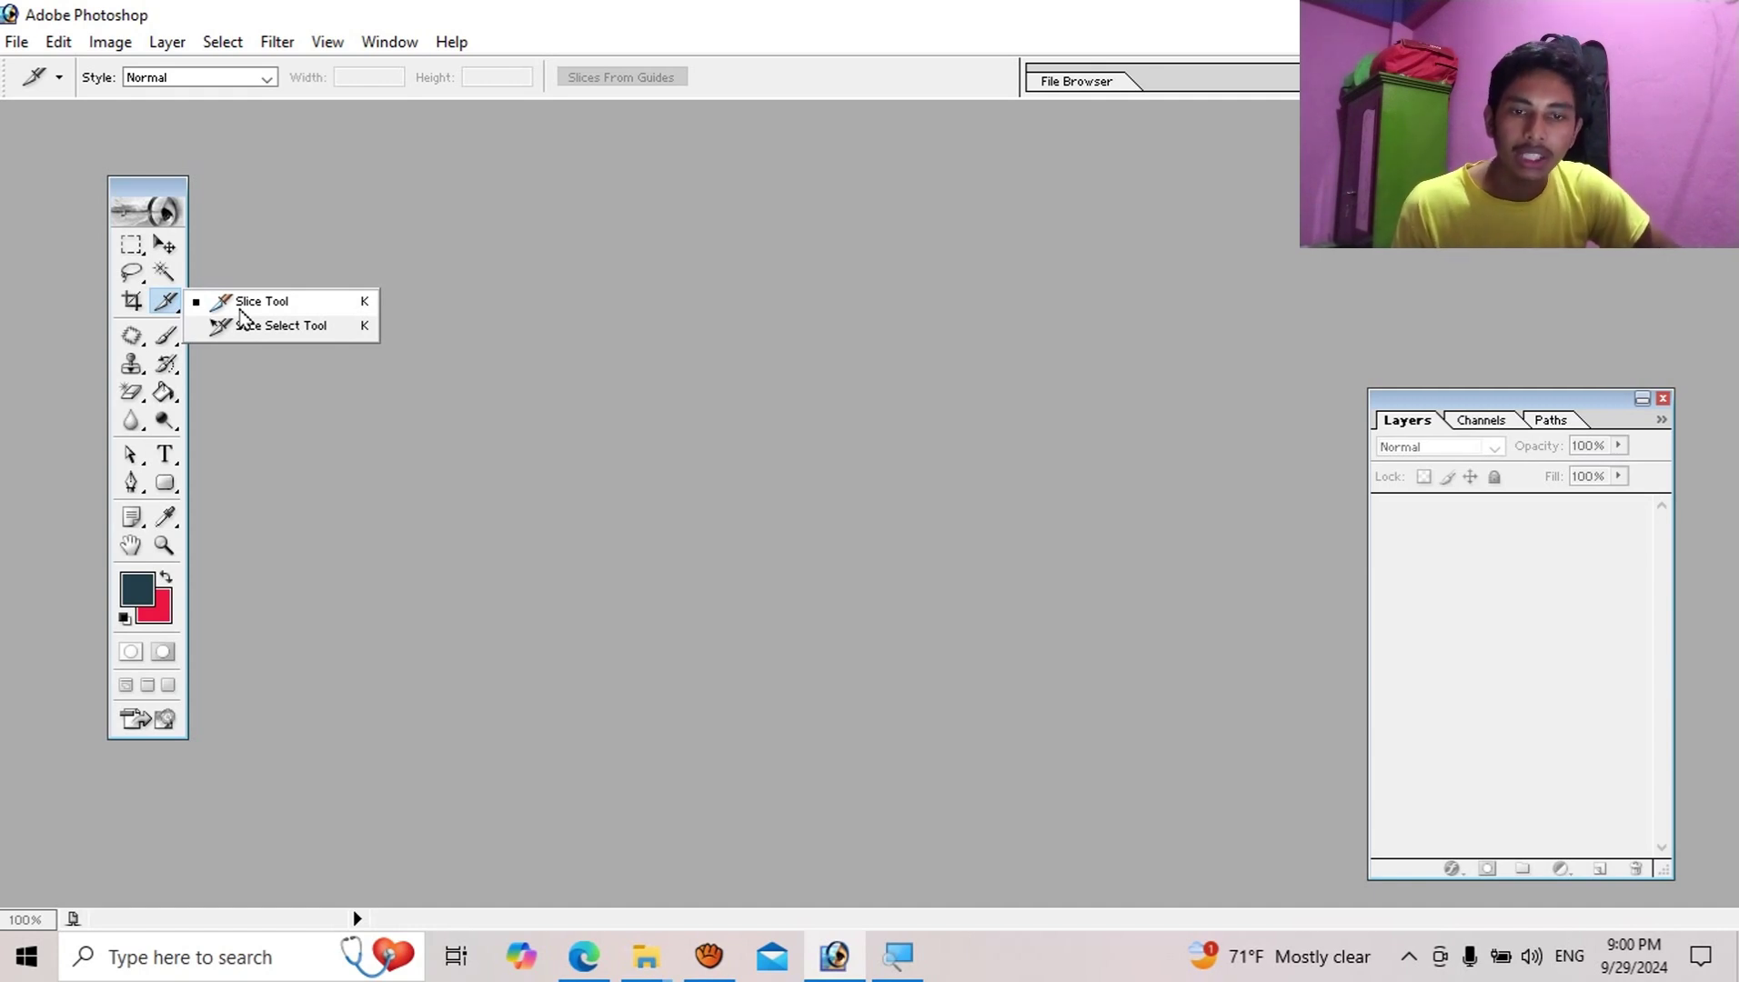
{"action": "left_click", "coordinate": [485, 383]}
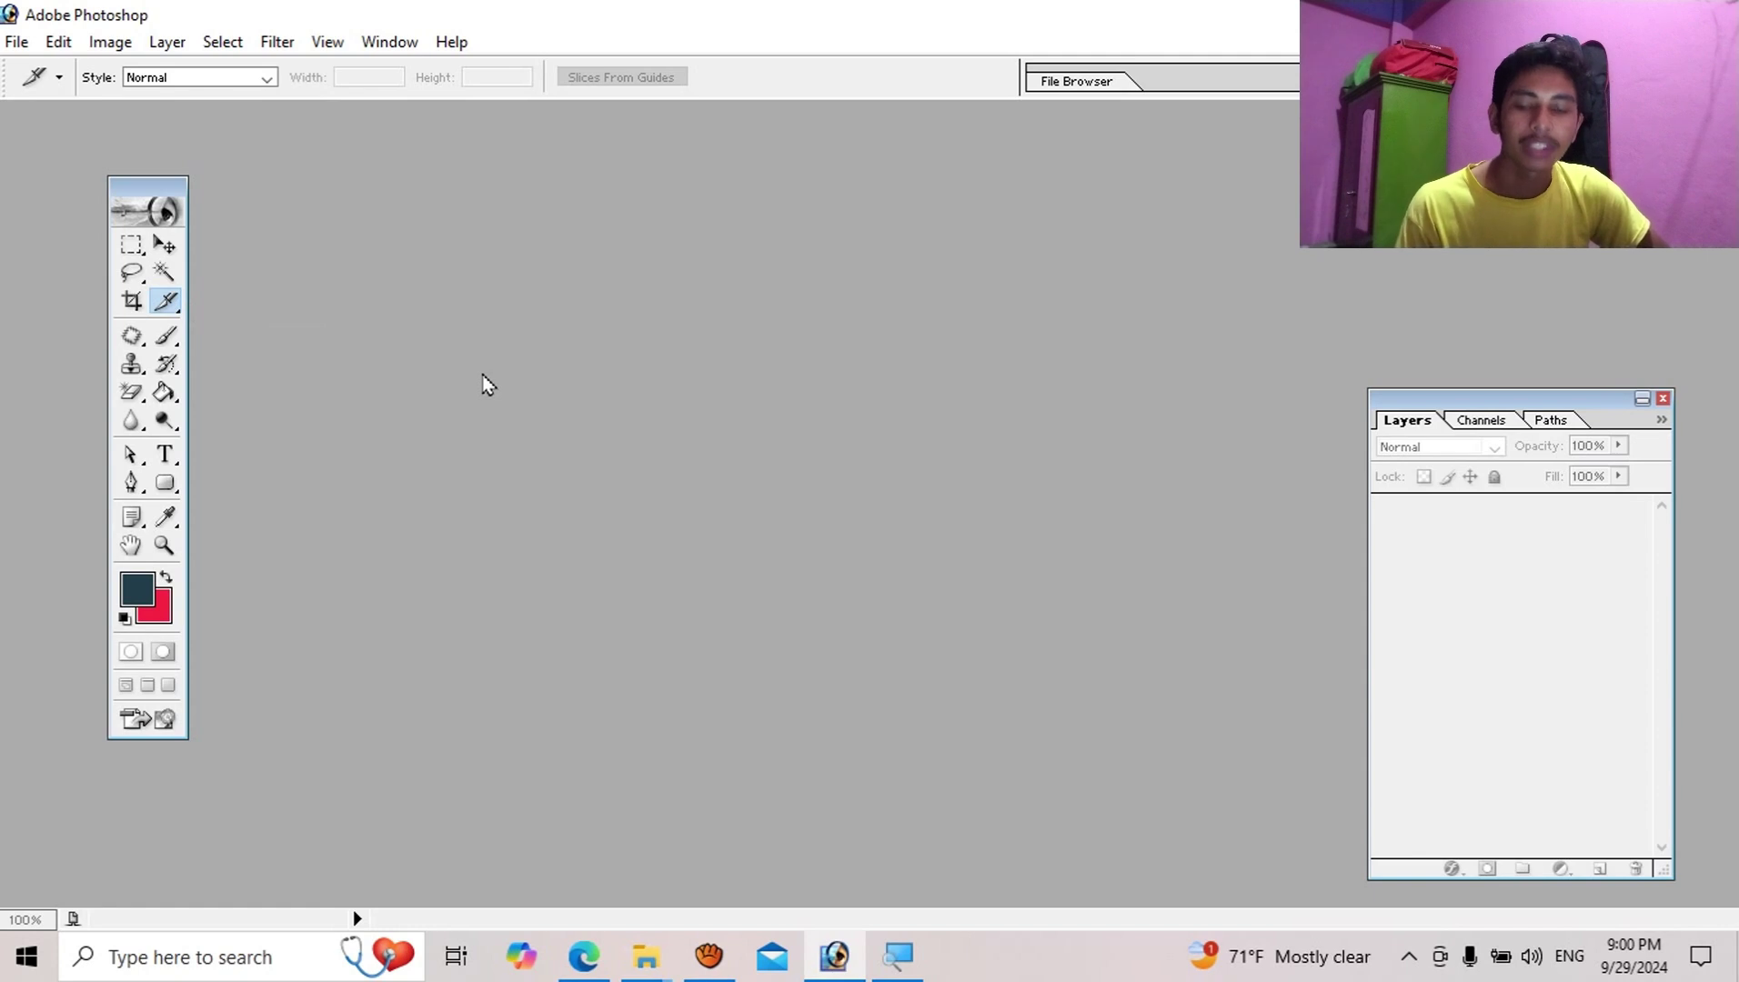
Open 1679653073377.jpg from the Desktop, maximize its window, and activate the Move Tool.
{"action": "double_click", "coordinate": [485, 383]}
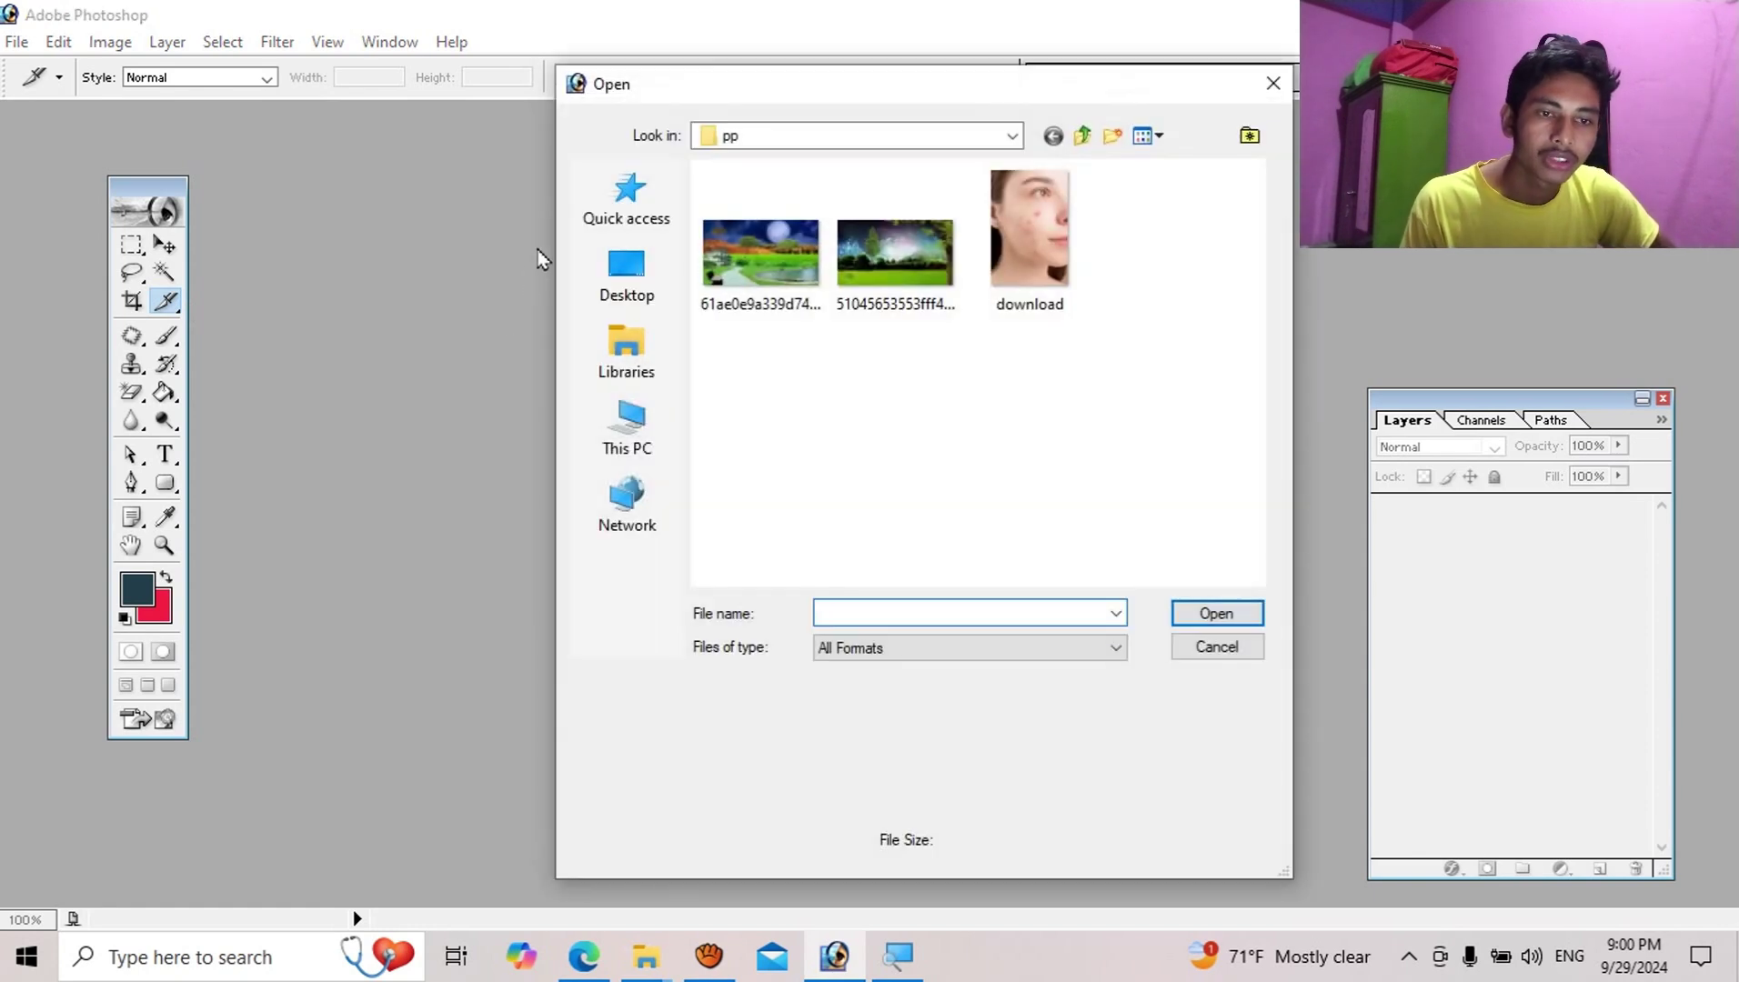
{"action": "left_click", "coordinate": [626, 277]}
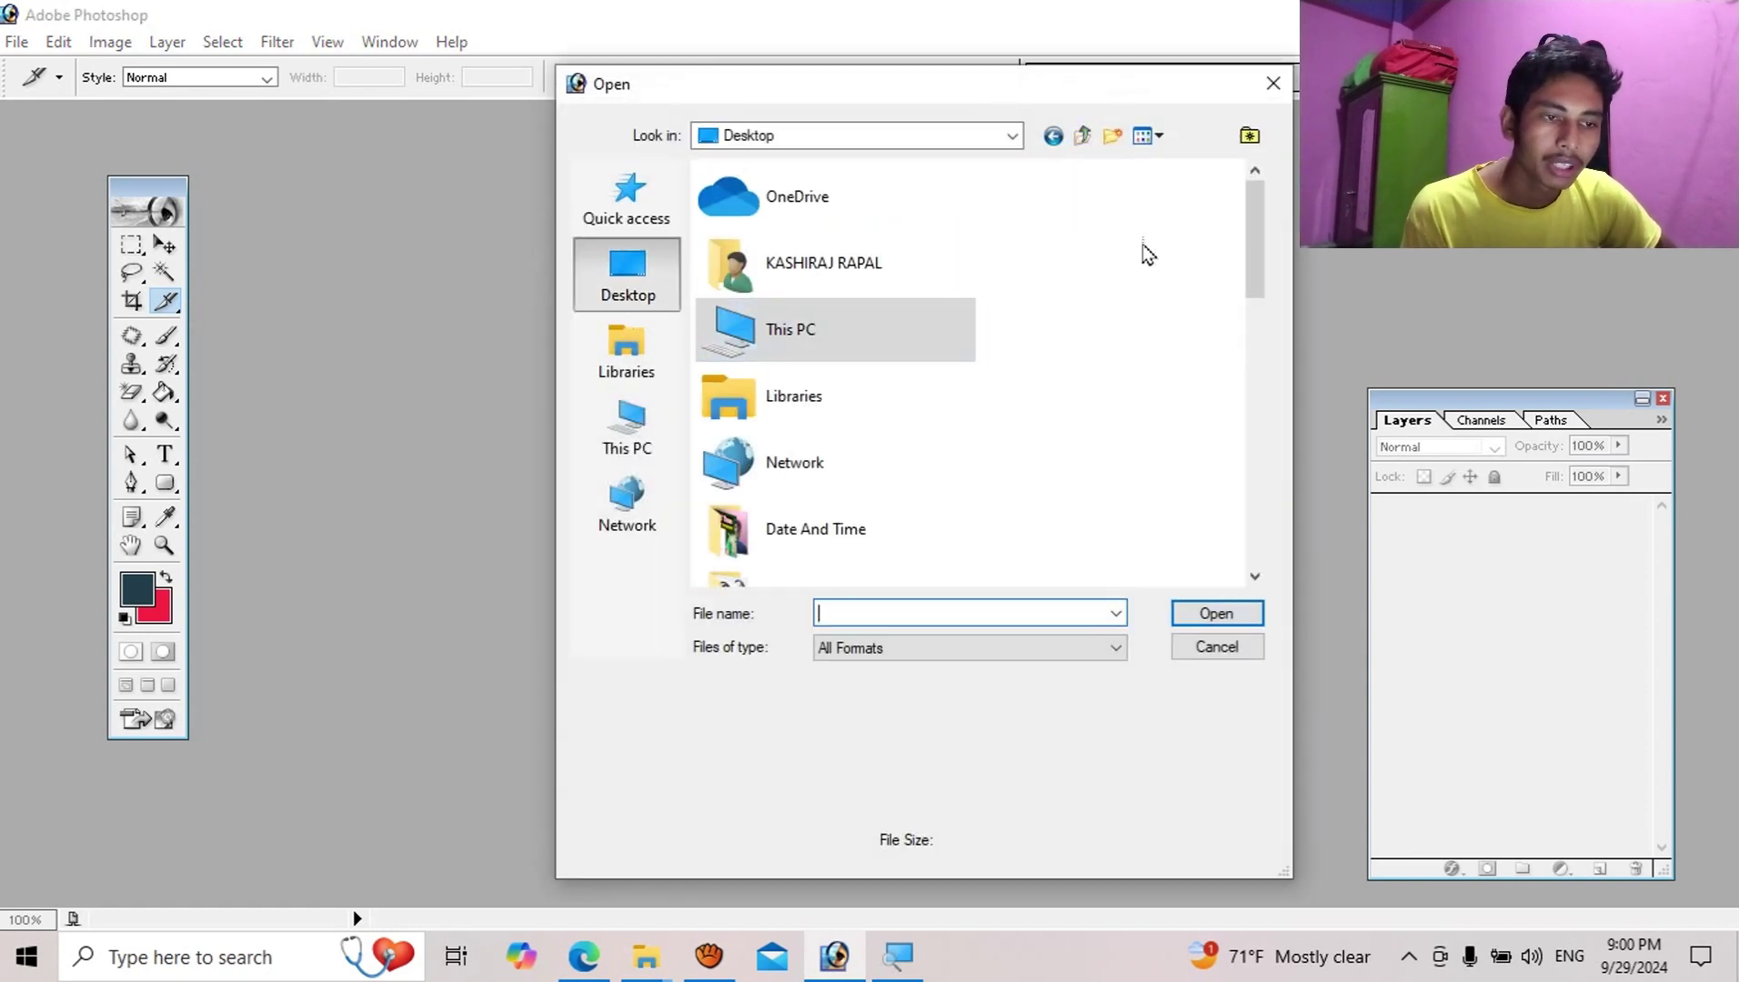
{"action": "left_click_drag", "start_coordinate": [1262, 223], "coordinate": [1259, 400]}
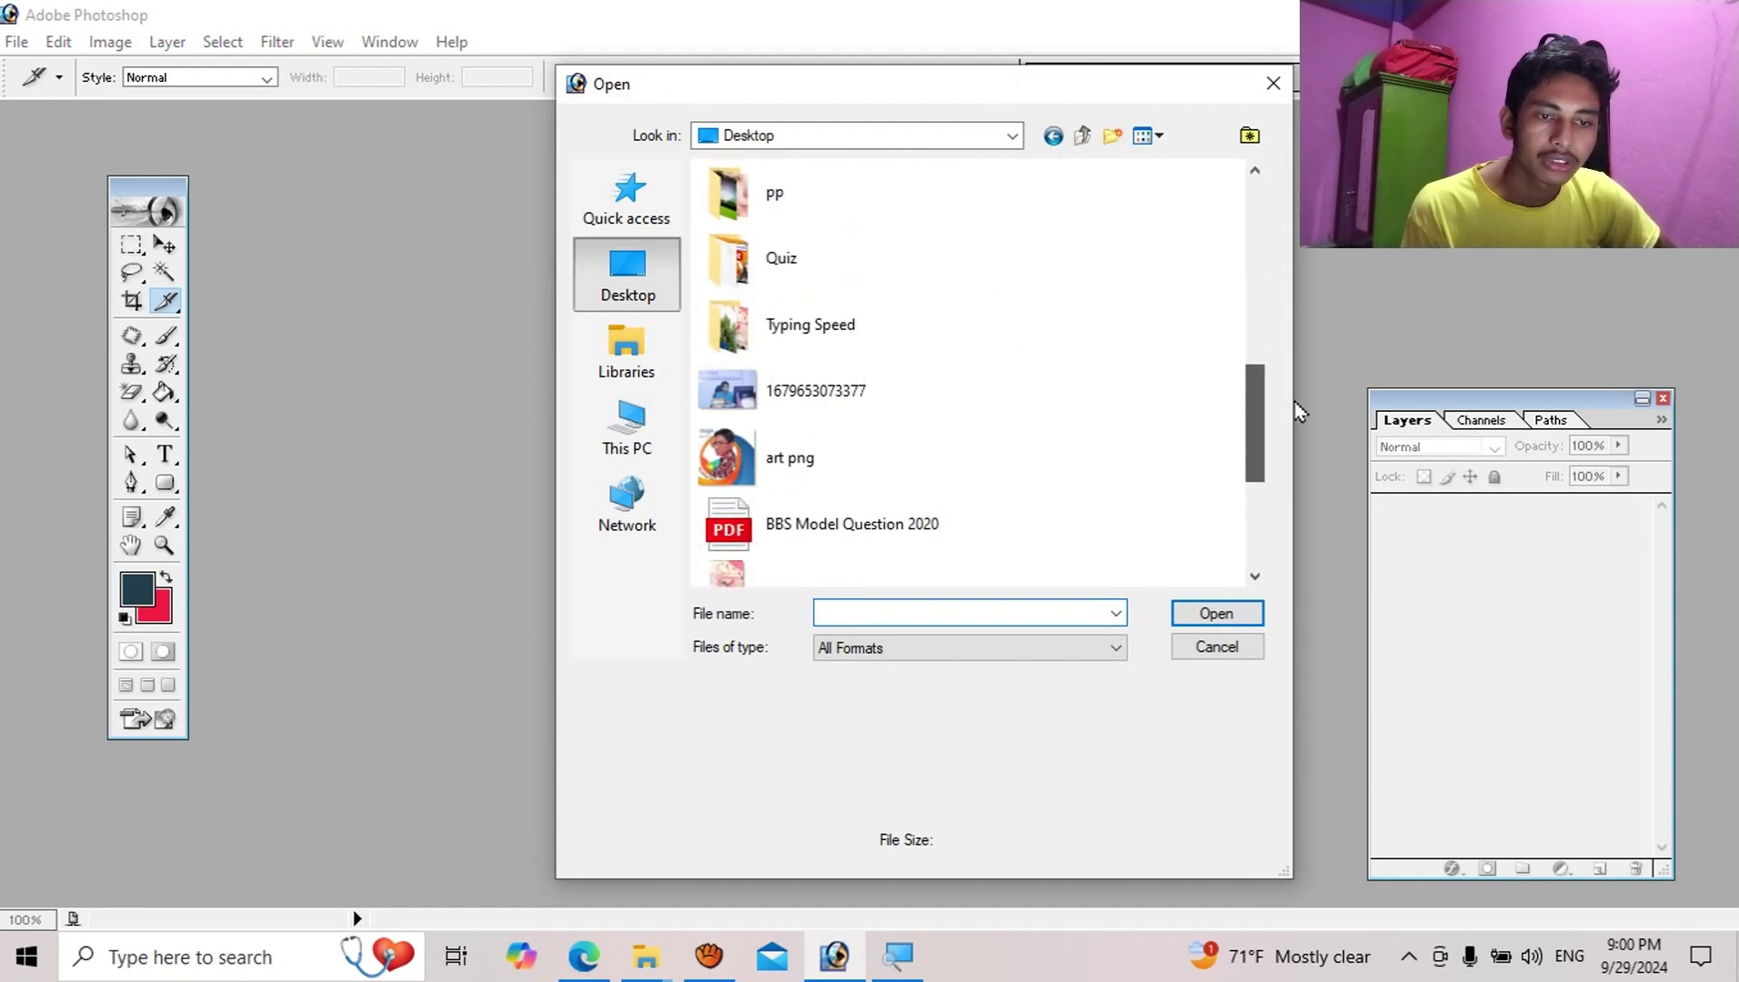
{"action": "left_click", "coordinate": [1032, 405]}
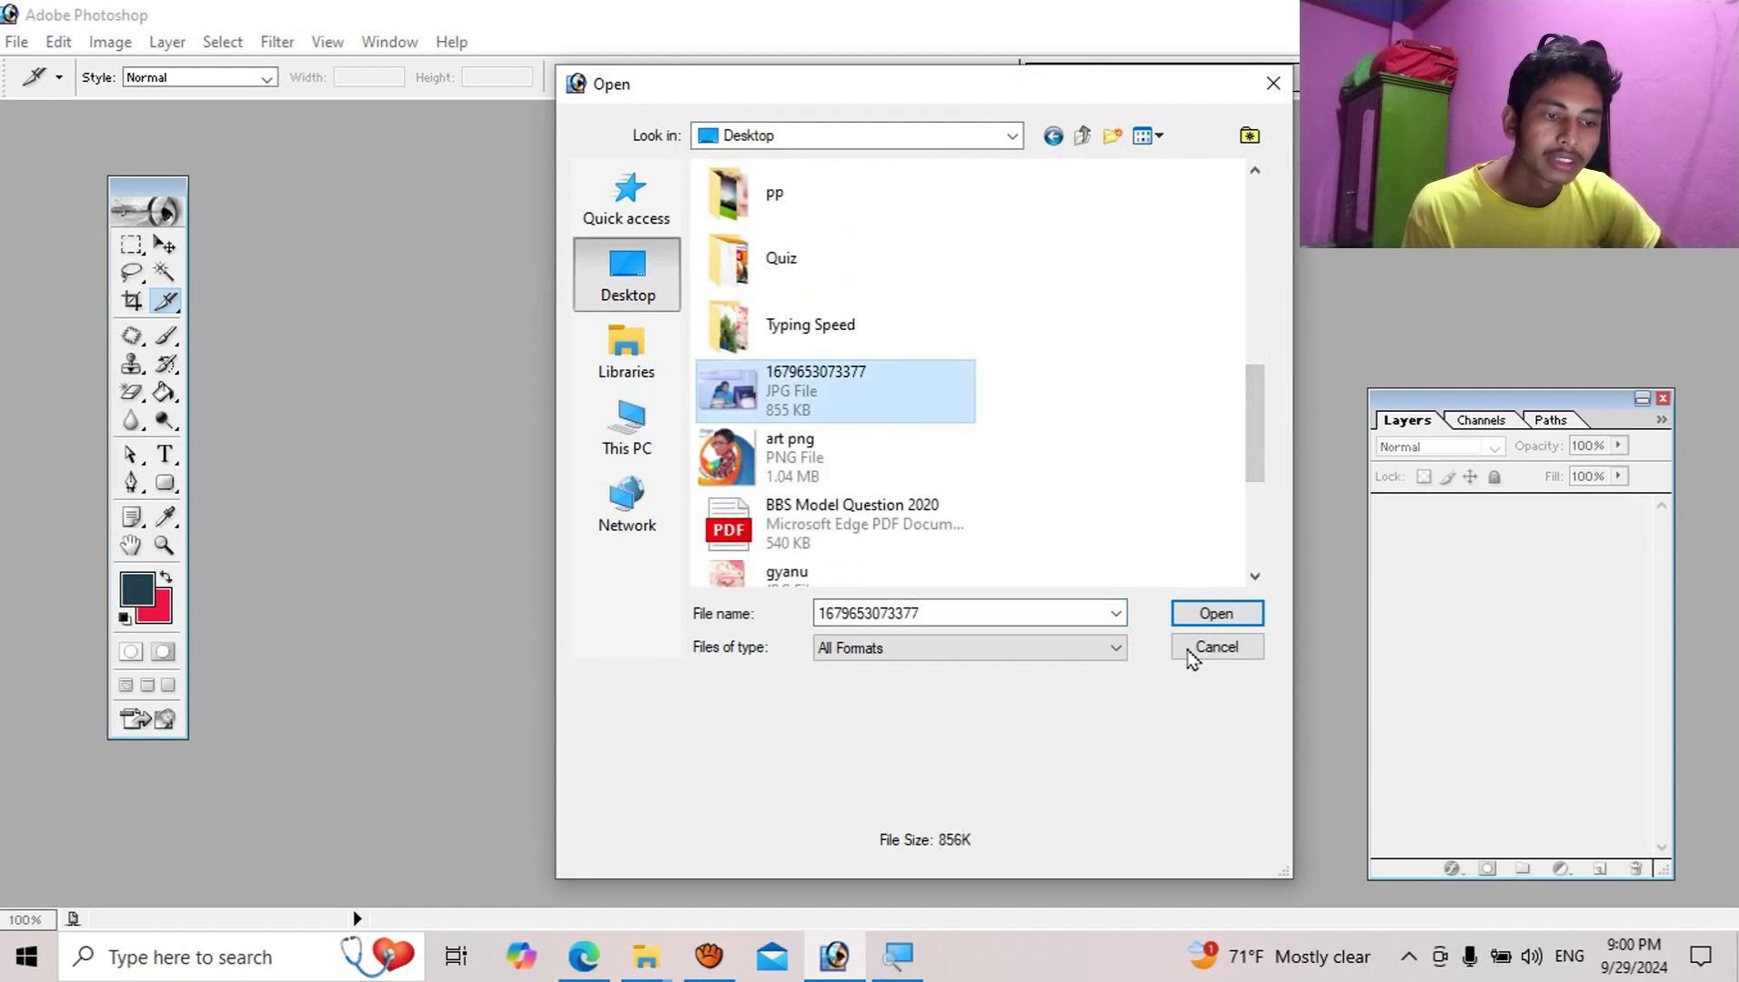
{"action": "left_click", "coordinate": [1215, 612]}
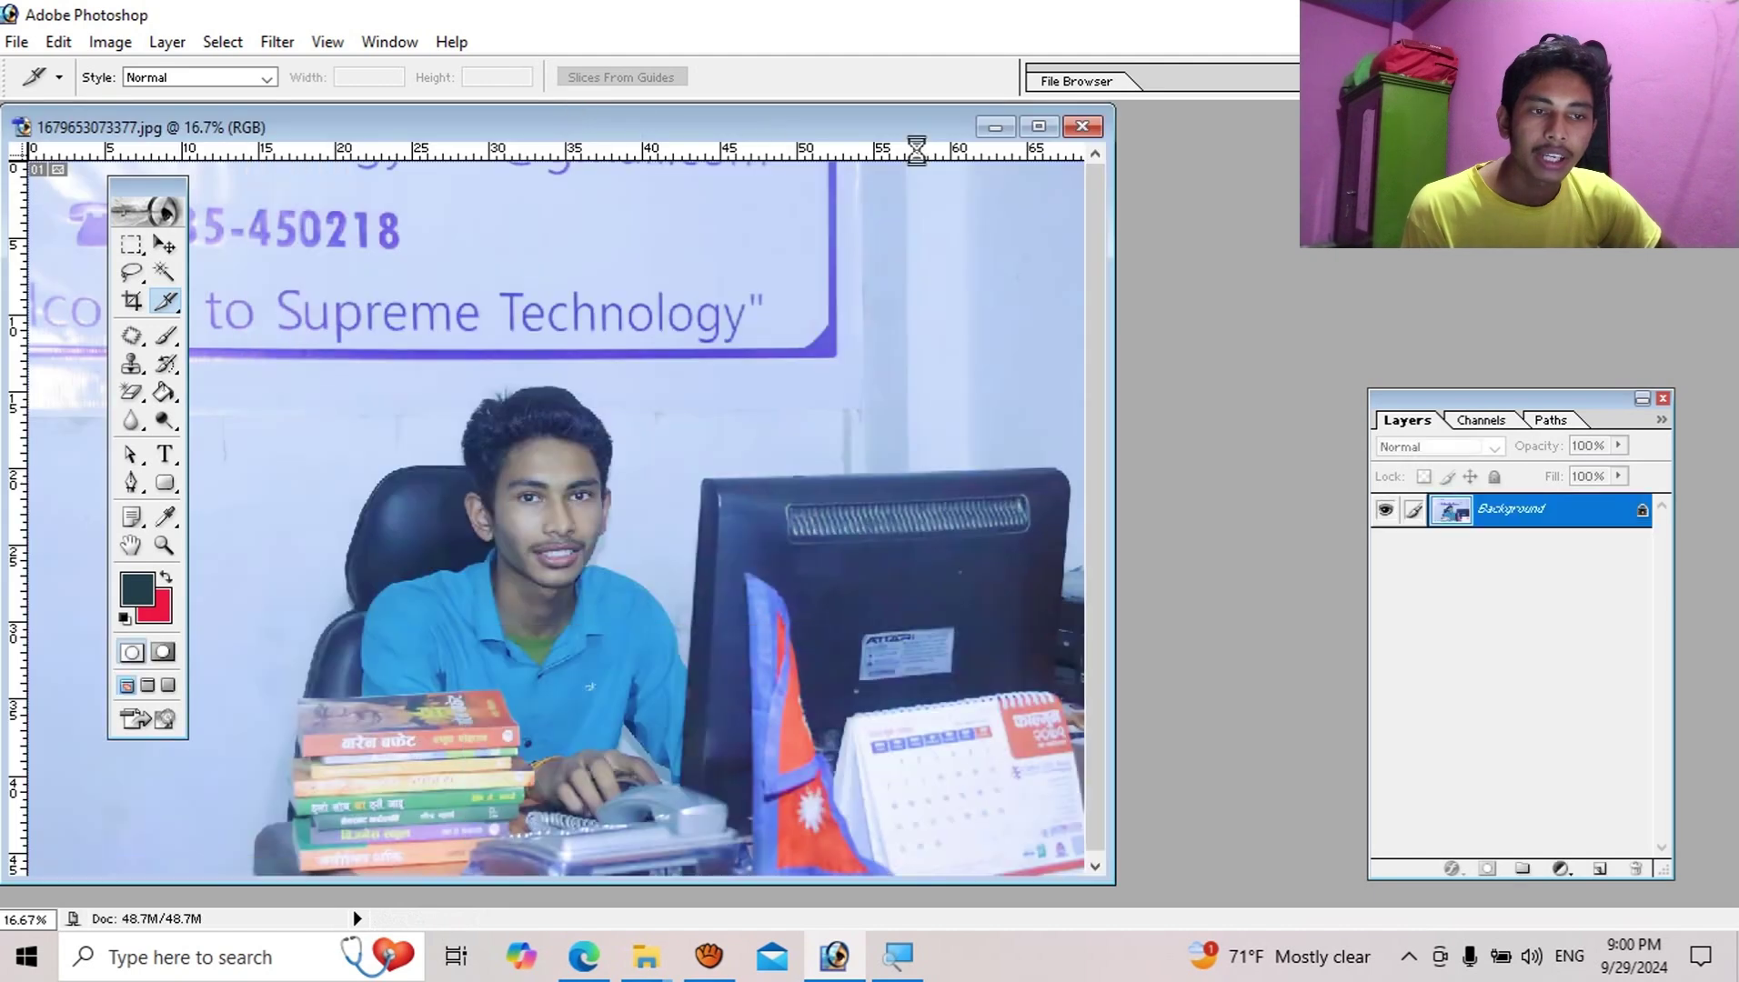
{"action": "left_click", "coordinate": [1033, 127]}
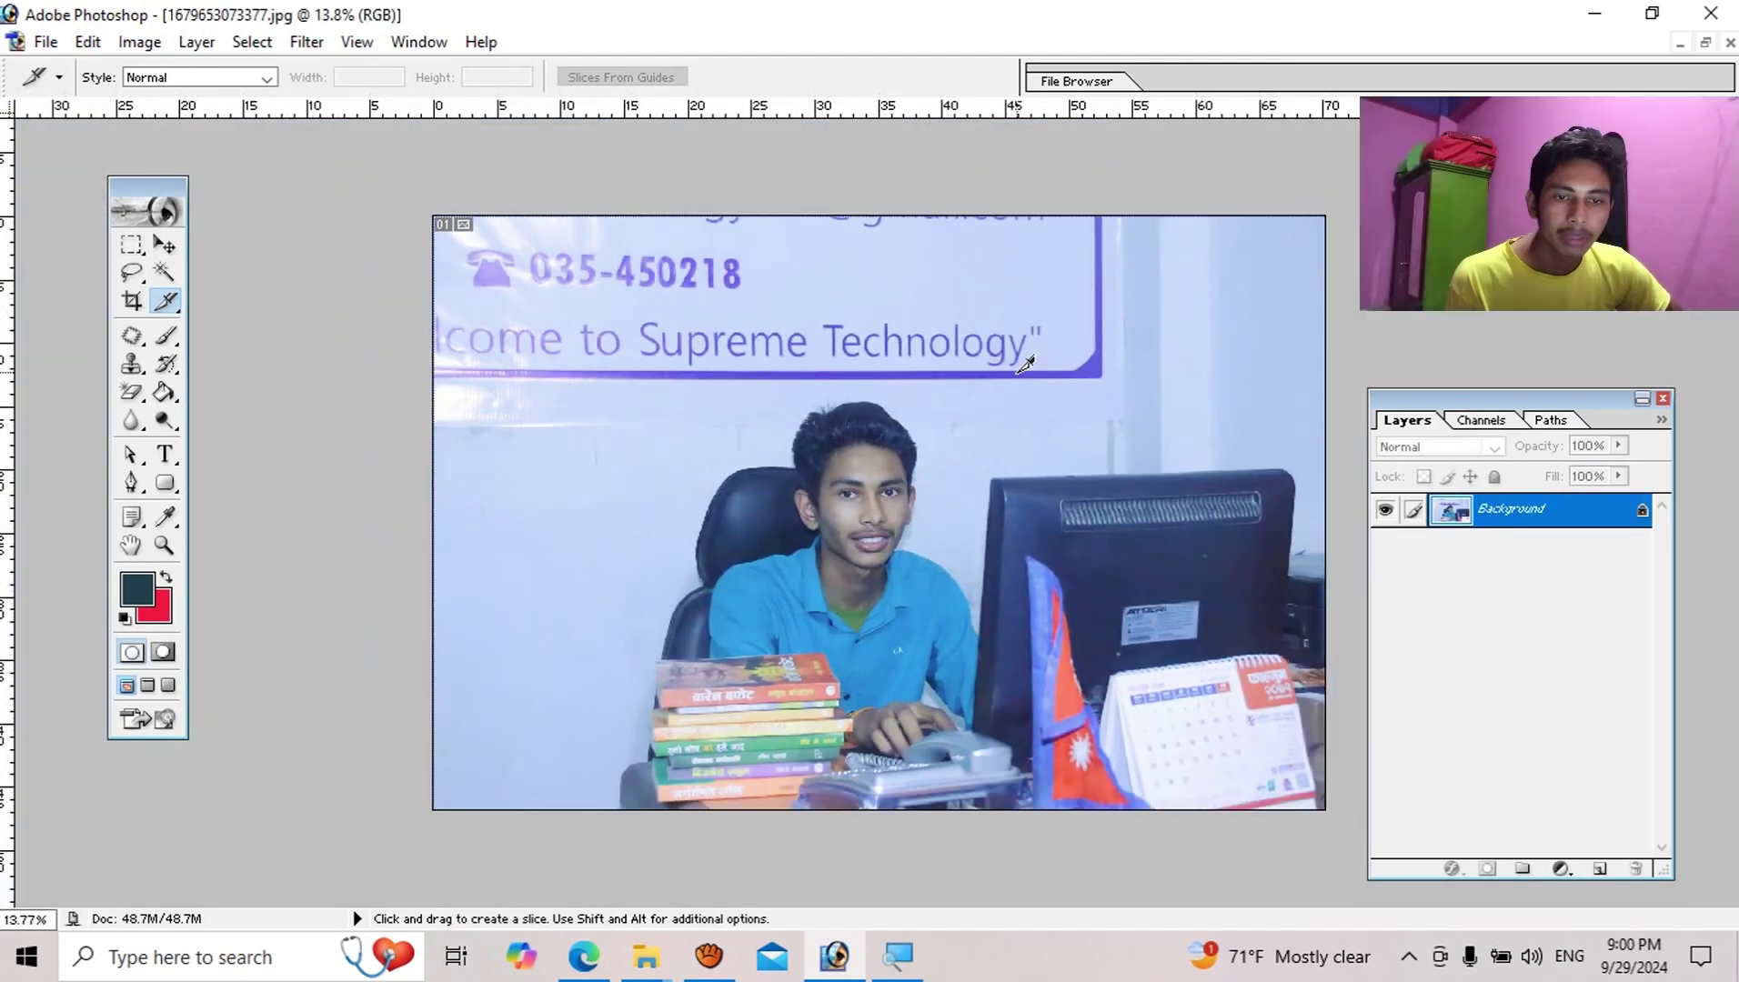
{"action": "left_click", "coordinate": [169, 304]}
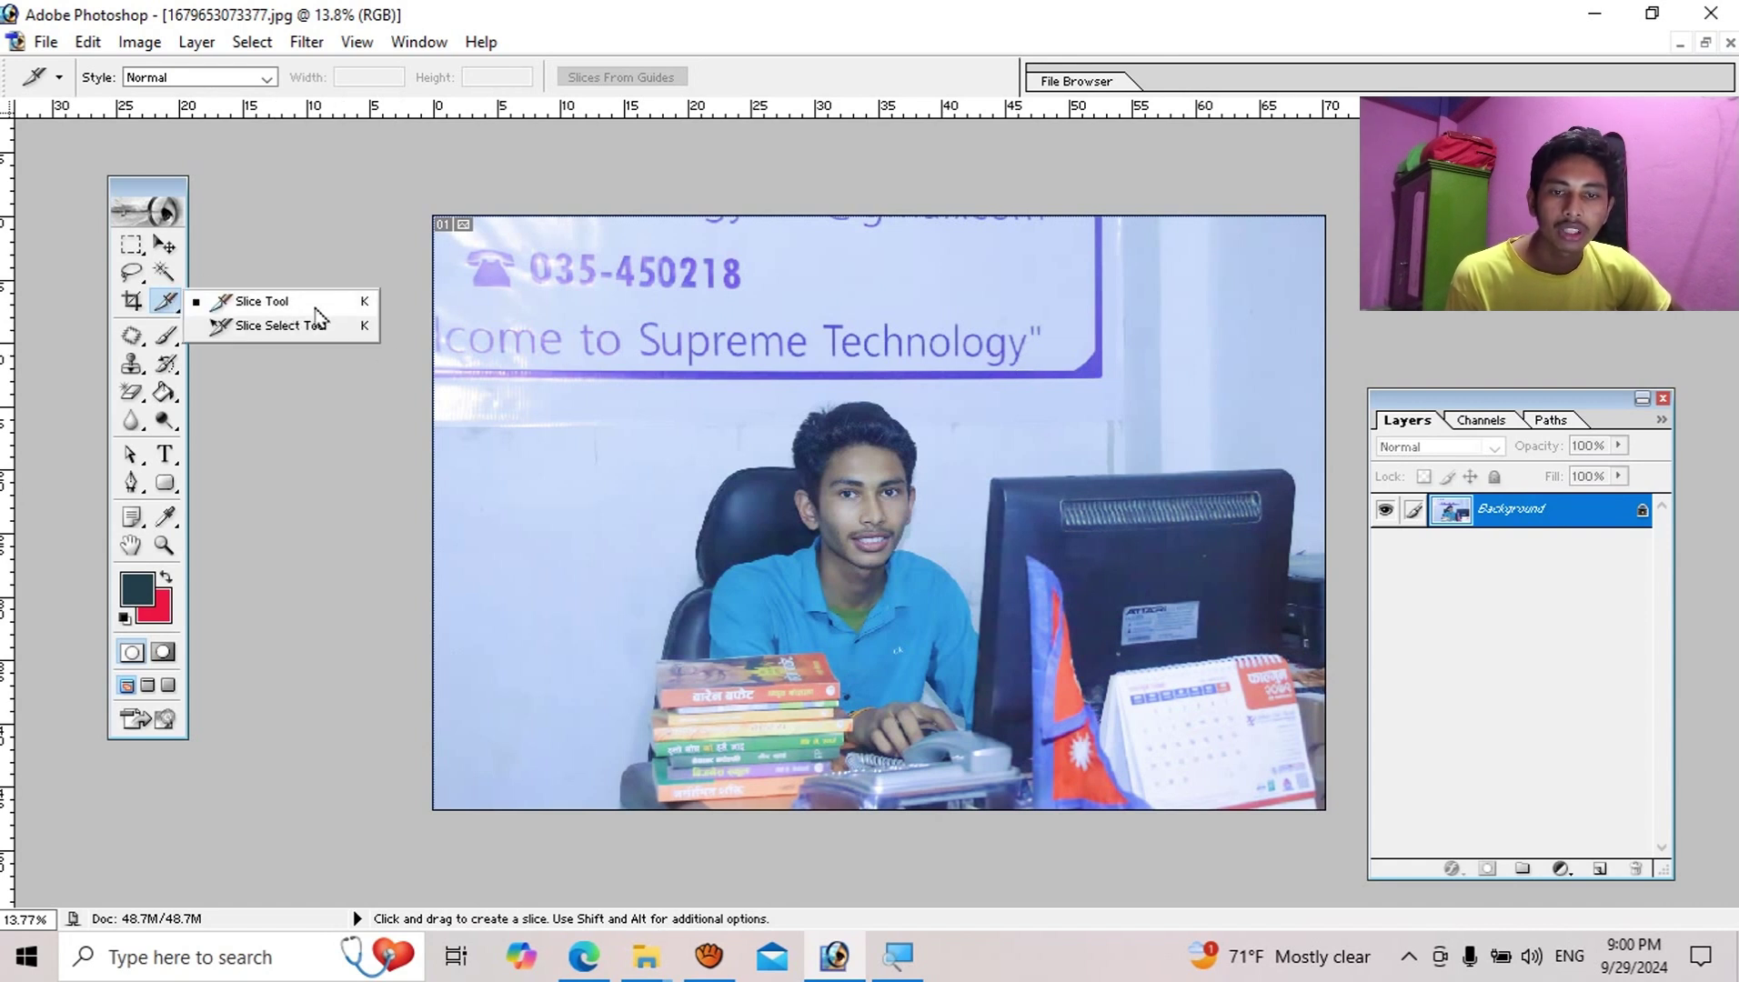
{"action": "left_click", "coordinate": [164, 245]}
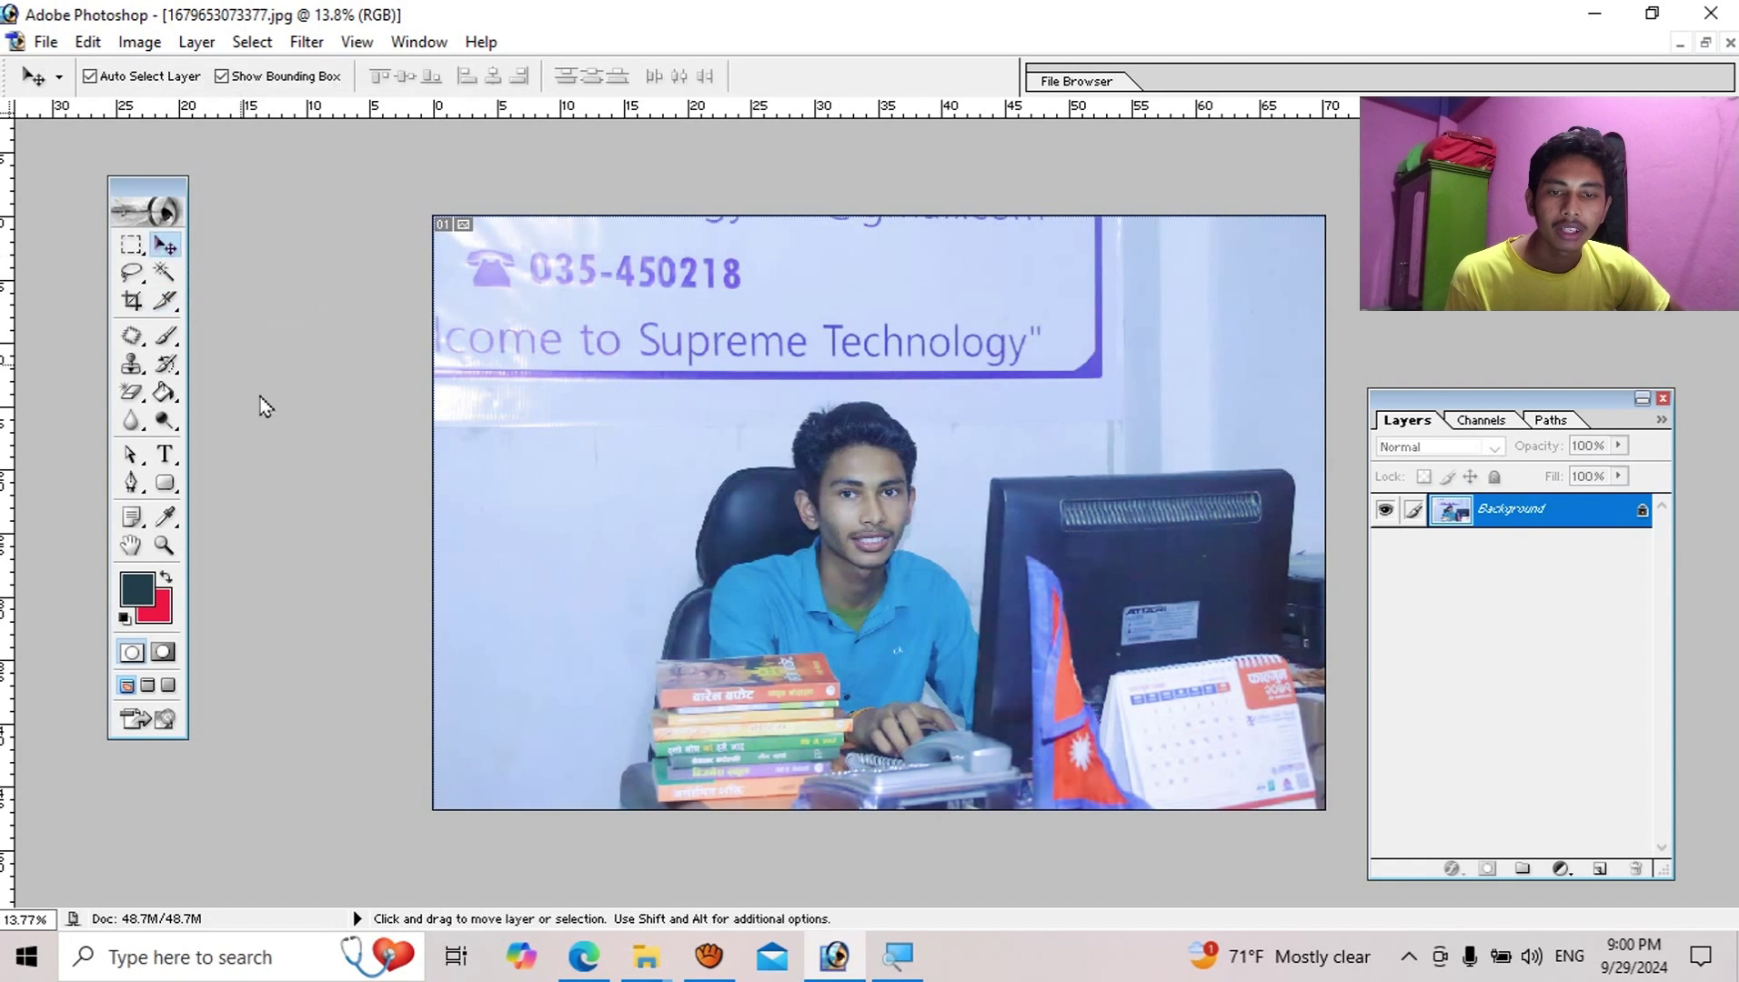
Cycle through tool shortcuts K, M, C, T, P, R, ending with the Slice Tool active.
{"action": "key", "text": "k"}
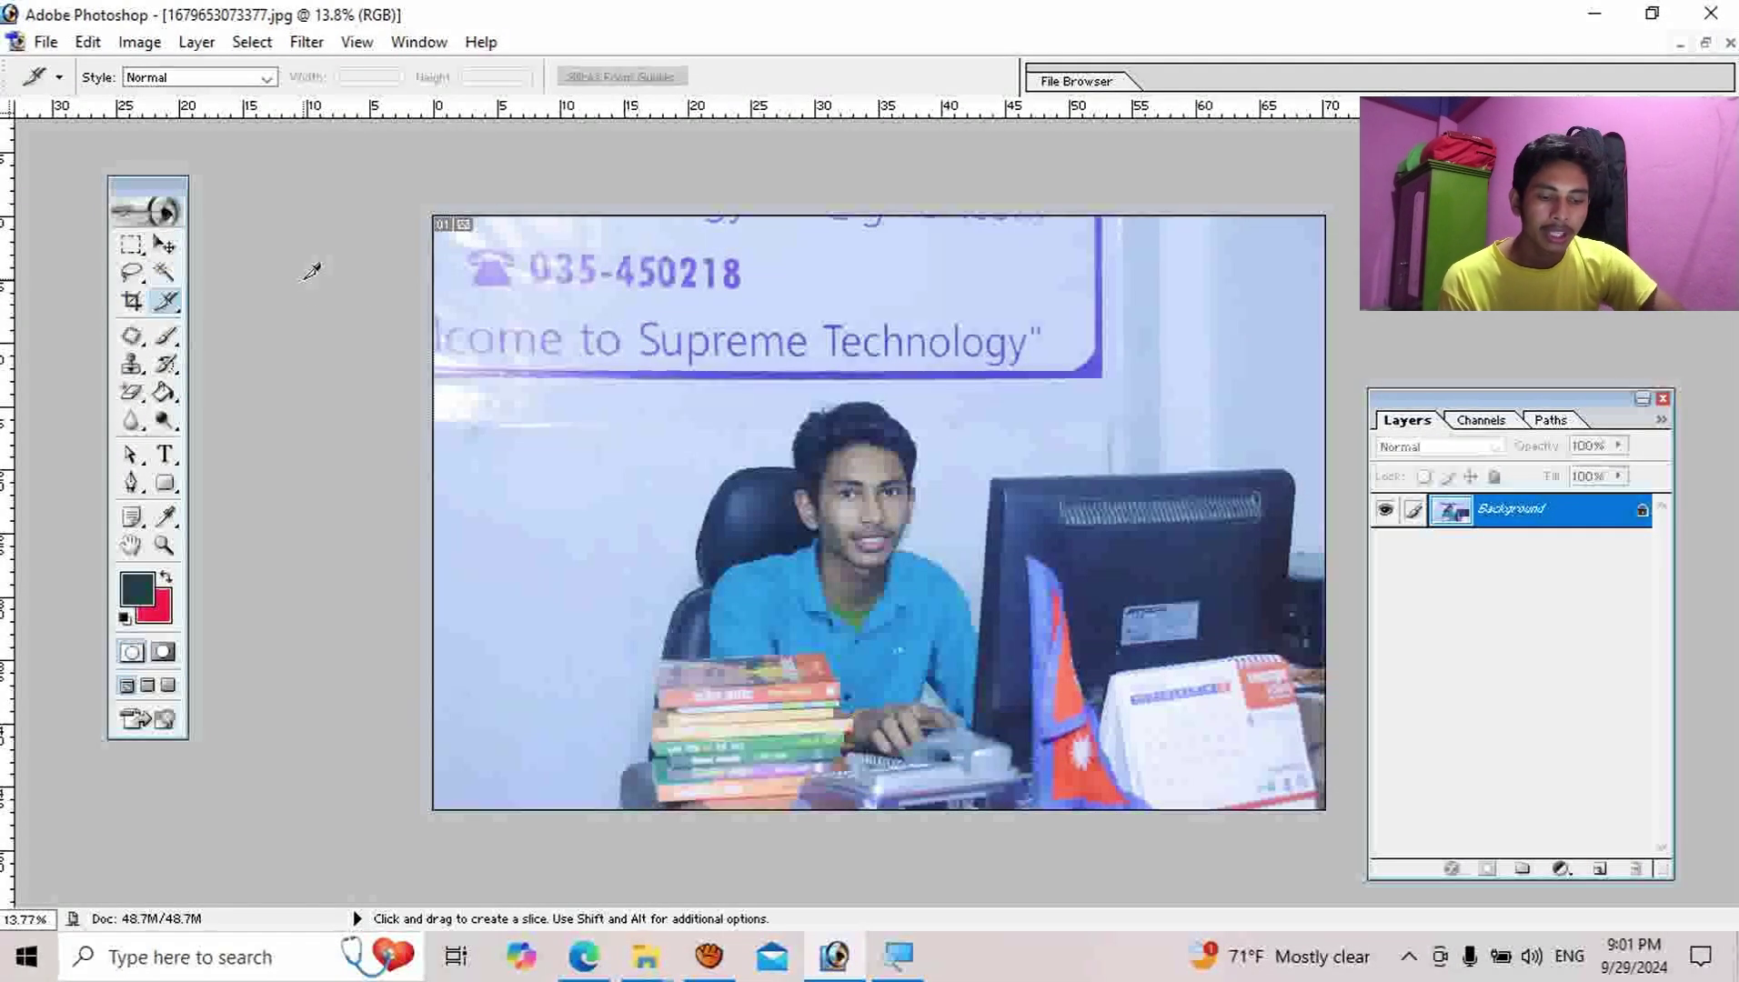
{"action": "key", "text": "m"}
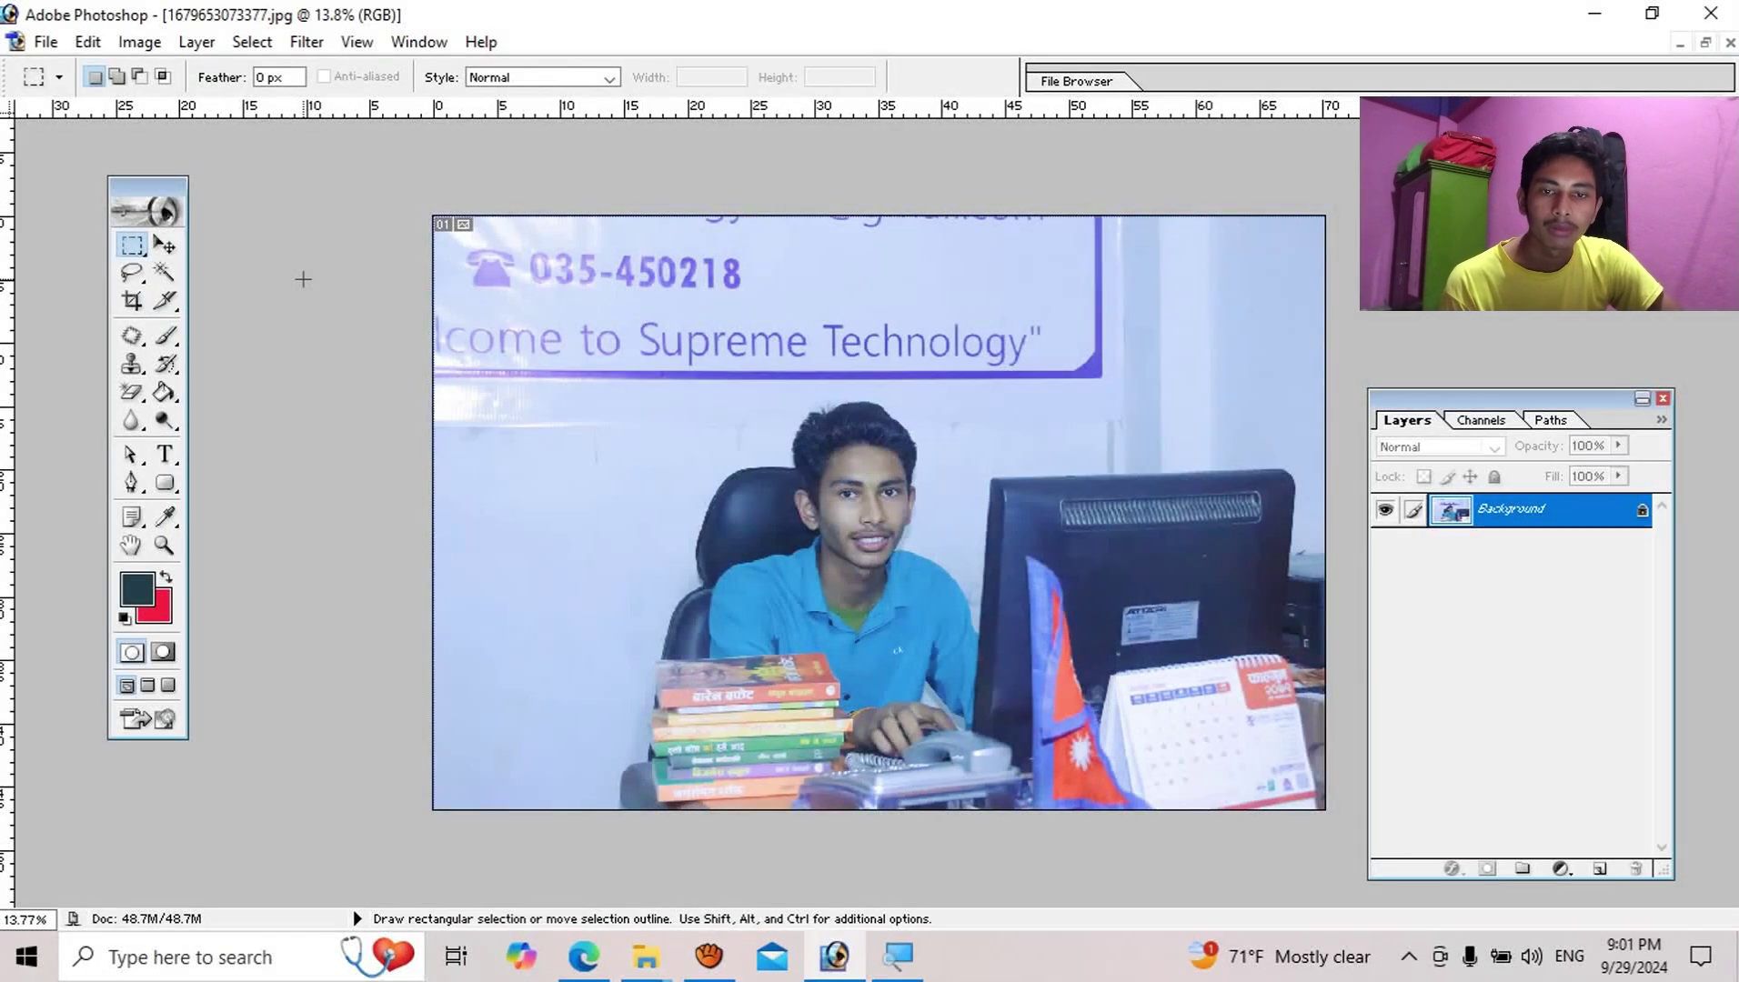
{"action": "key", "text": "c"}
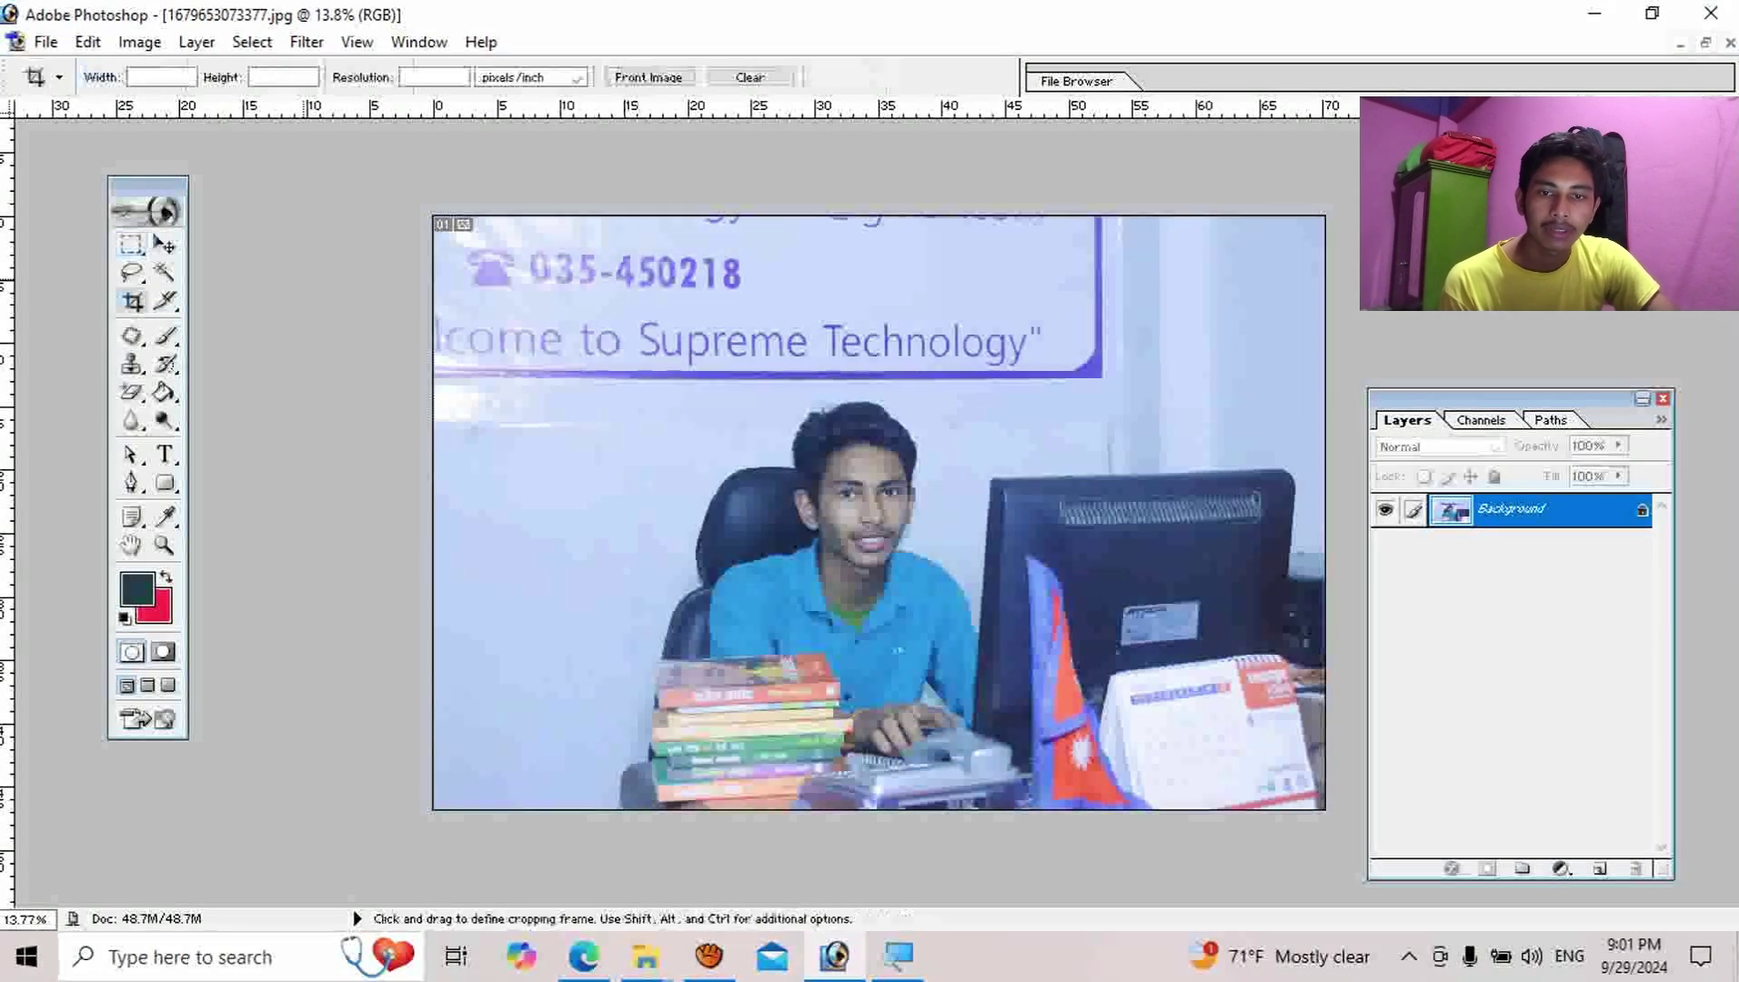
{"action": "key", "text": "t"}
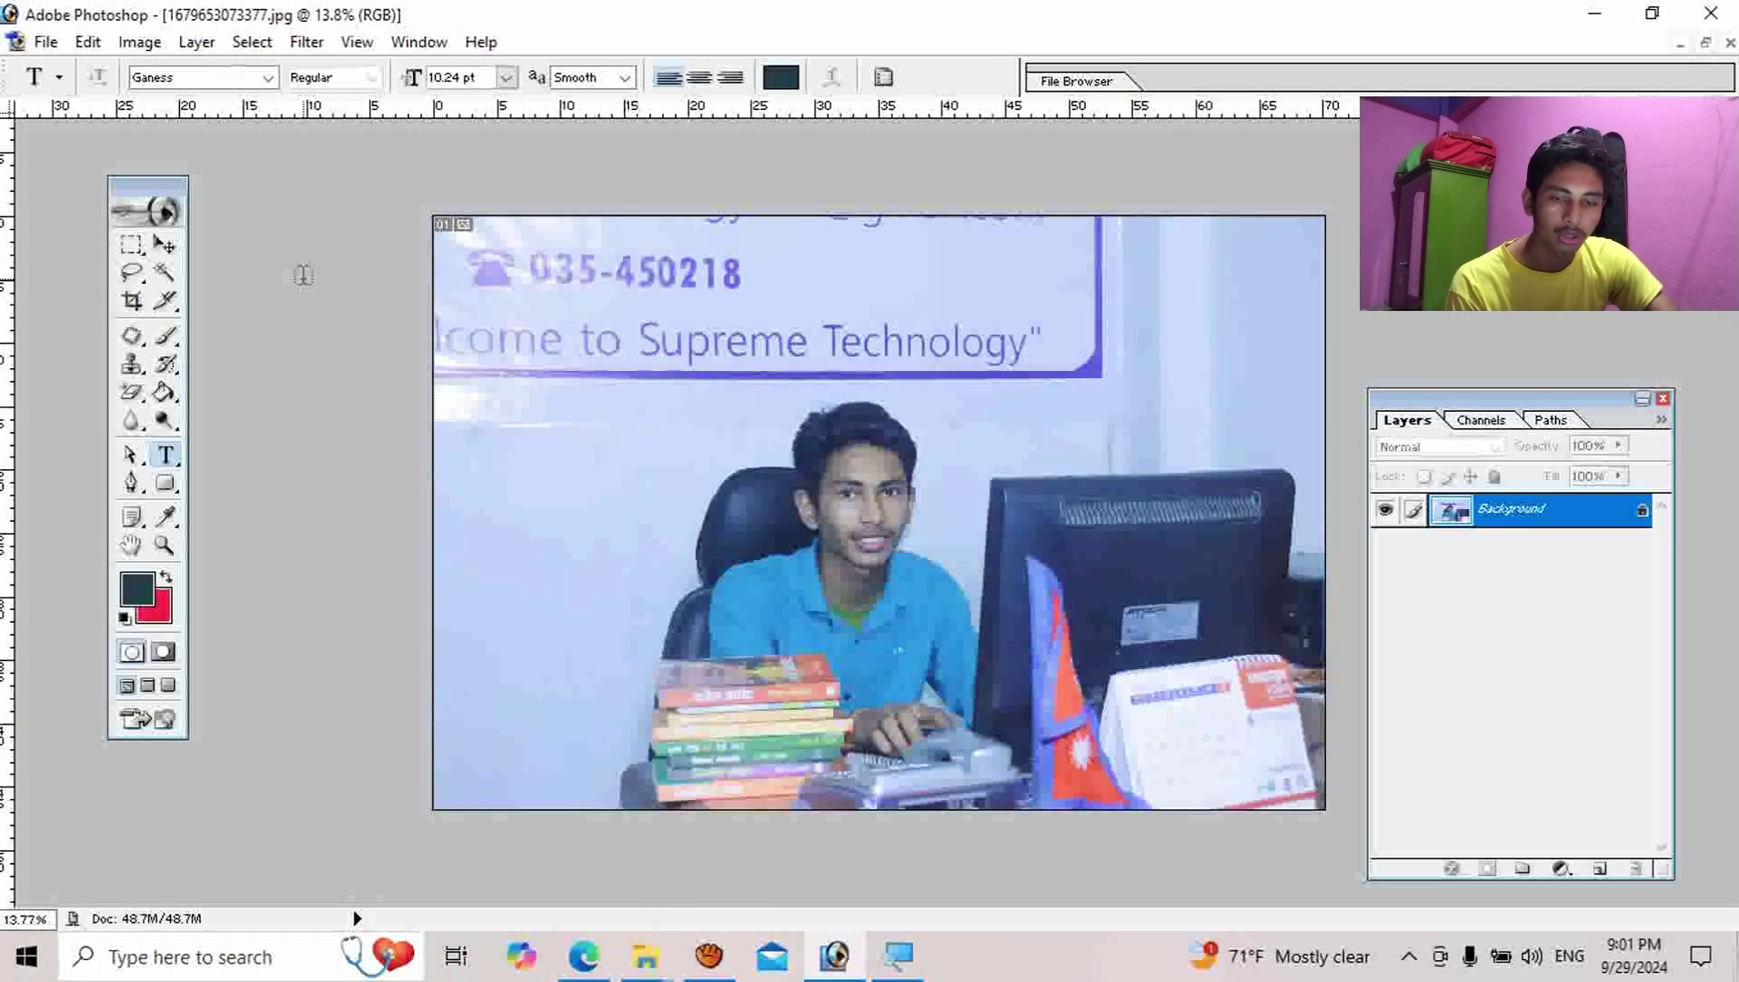
{"action": "key", "text": "p"}
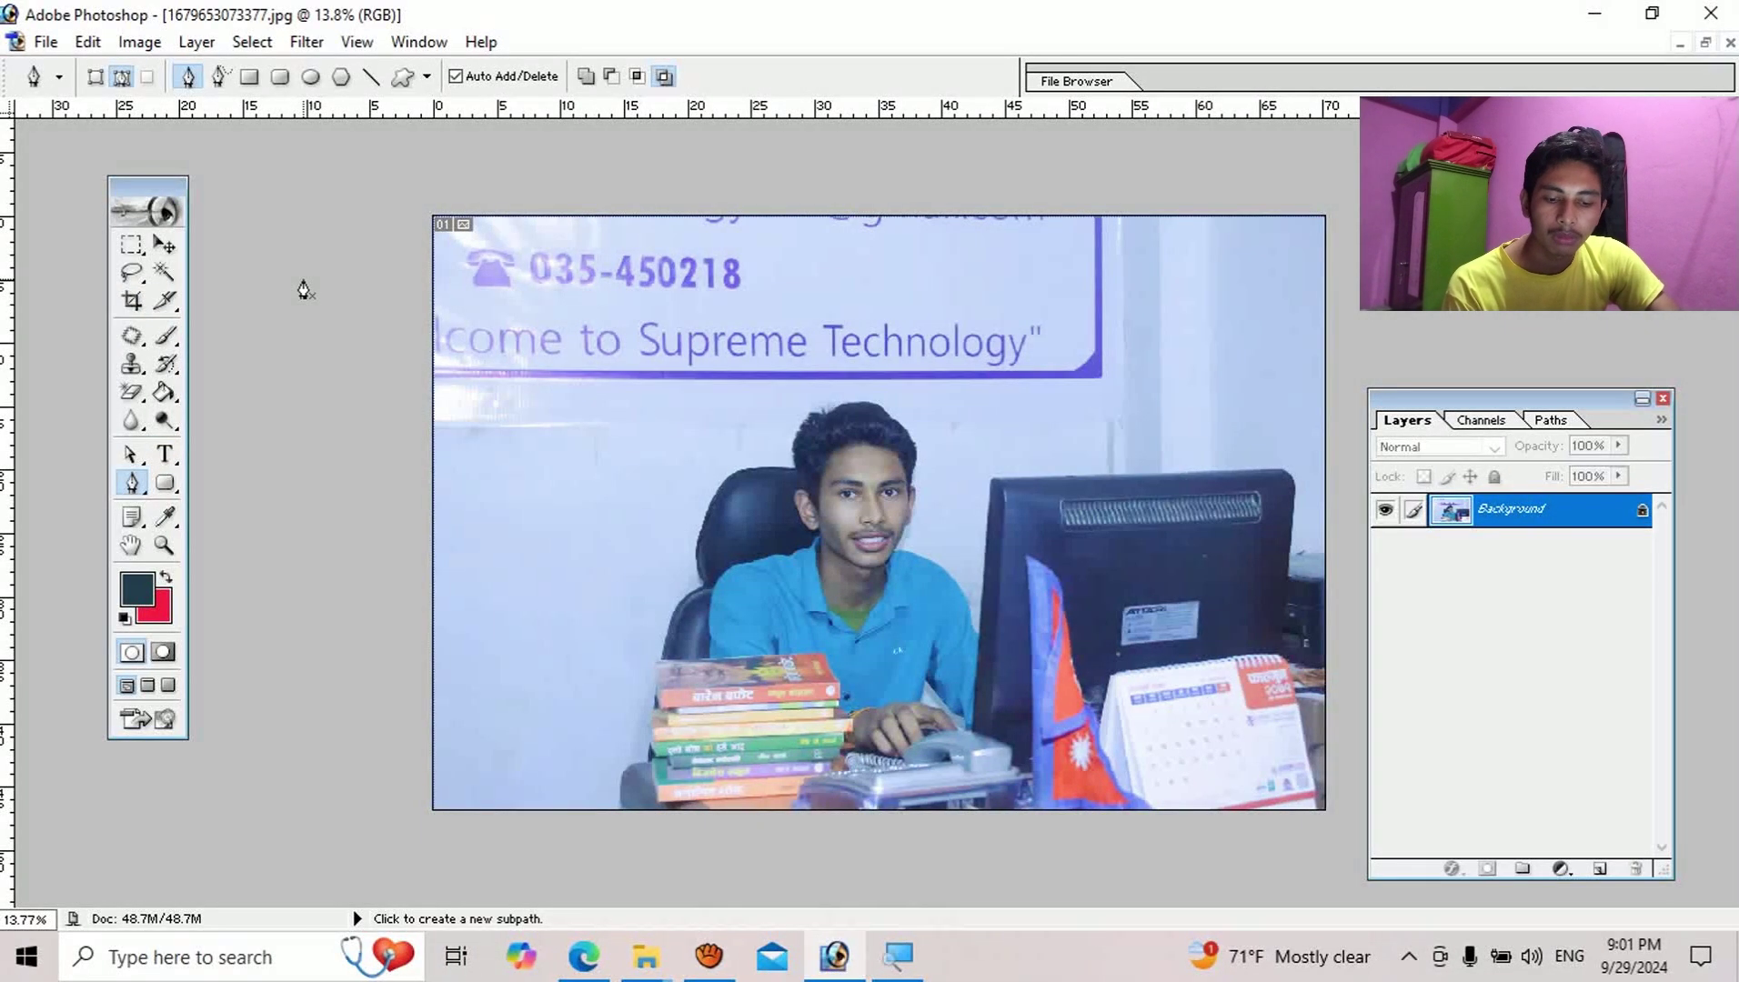
{"action": "key", "text": "r"}
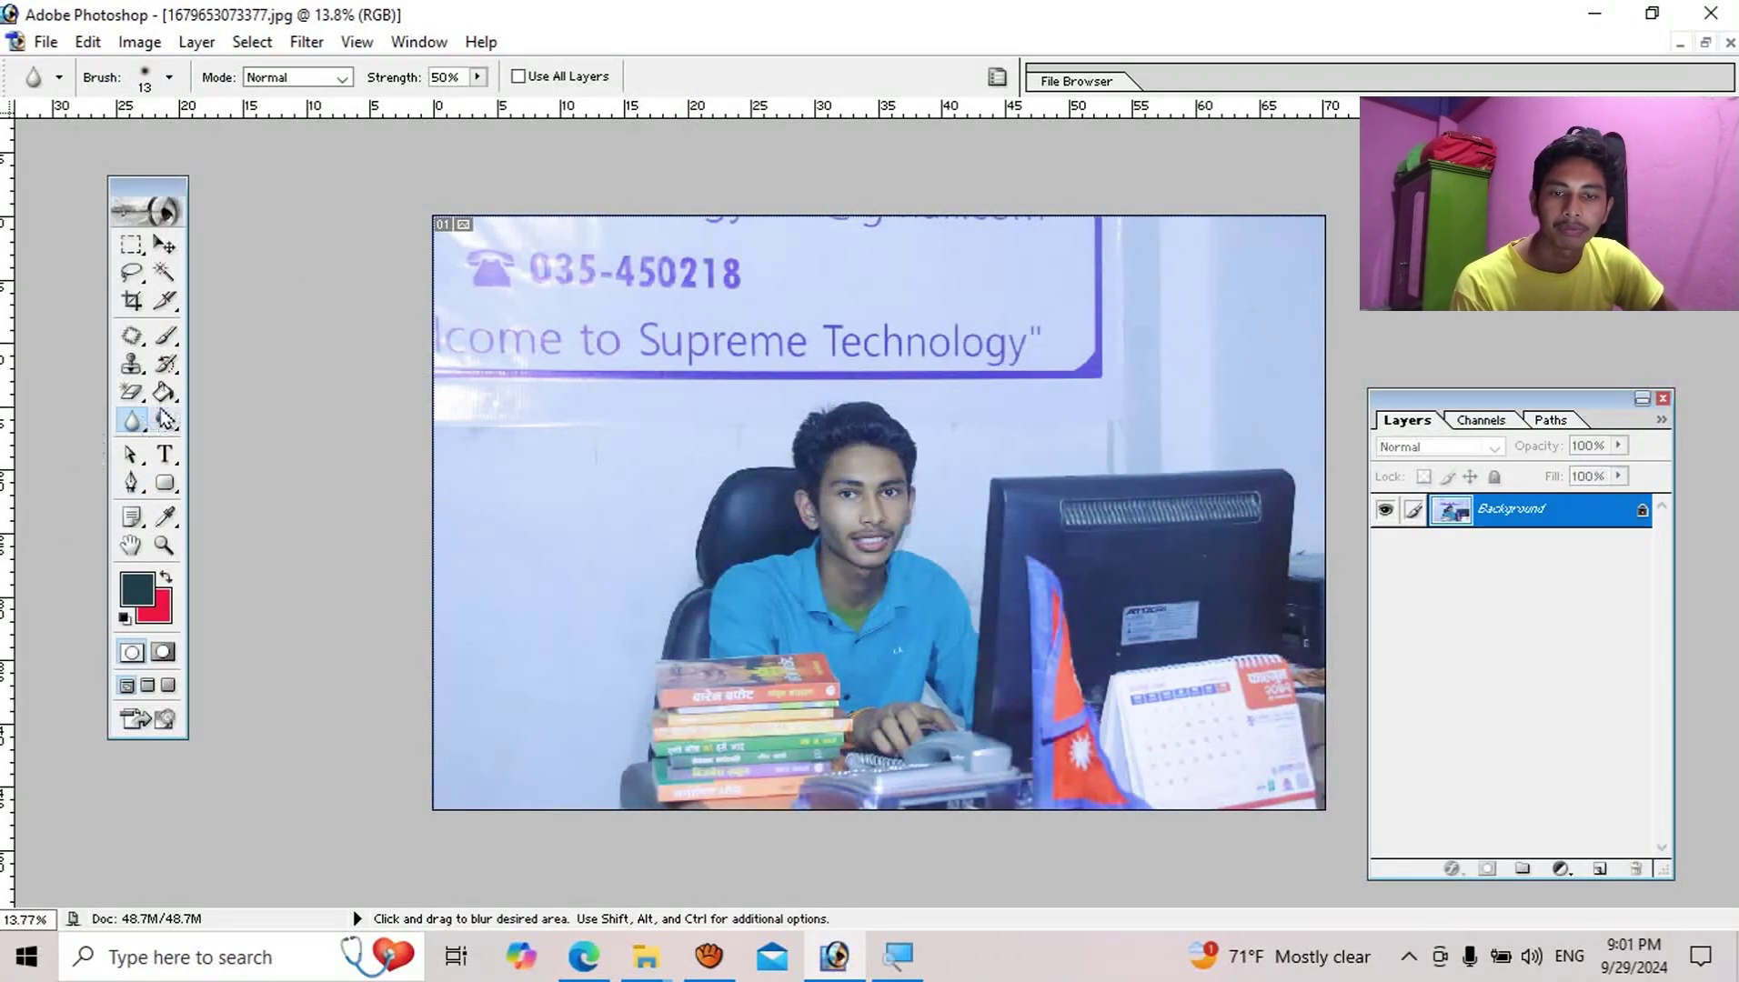
{"action": "left_click", "coordinate": [132, 420]}
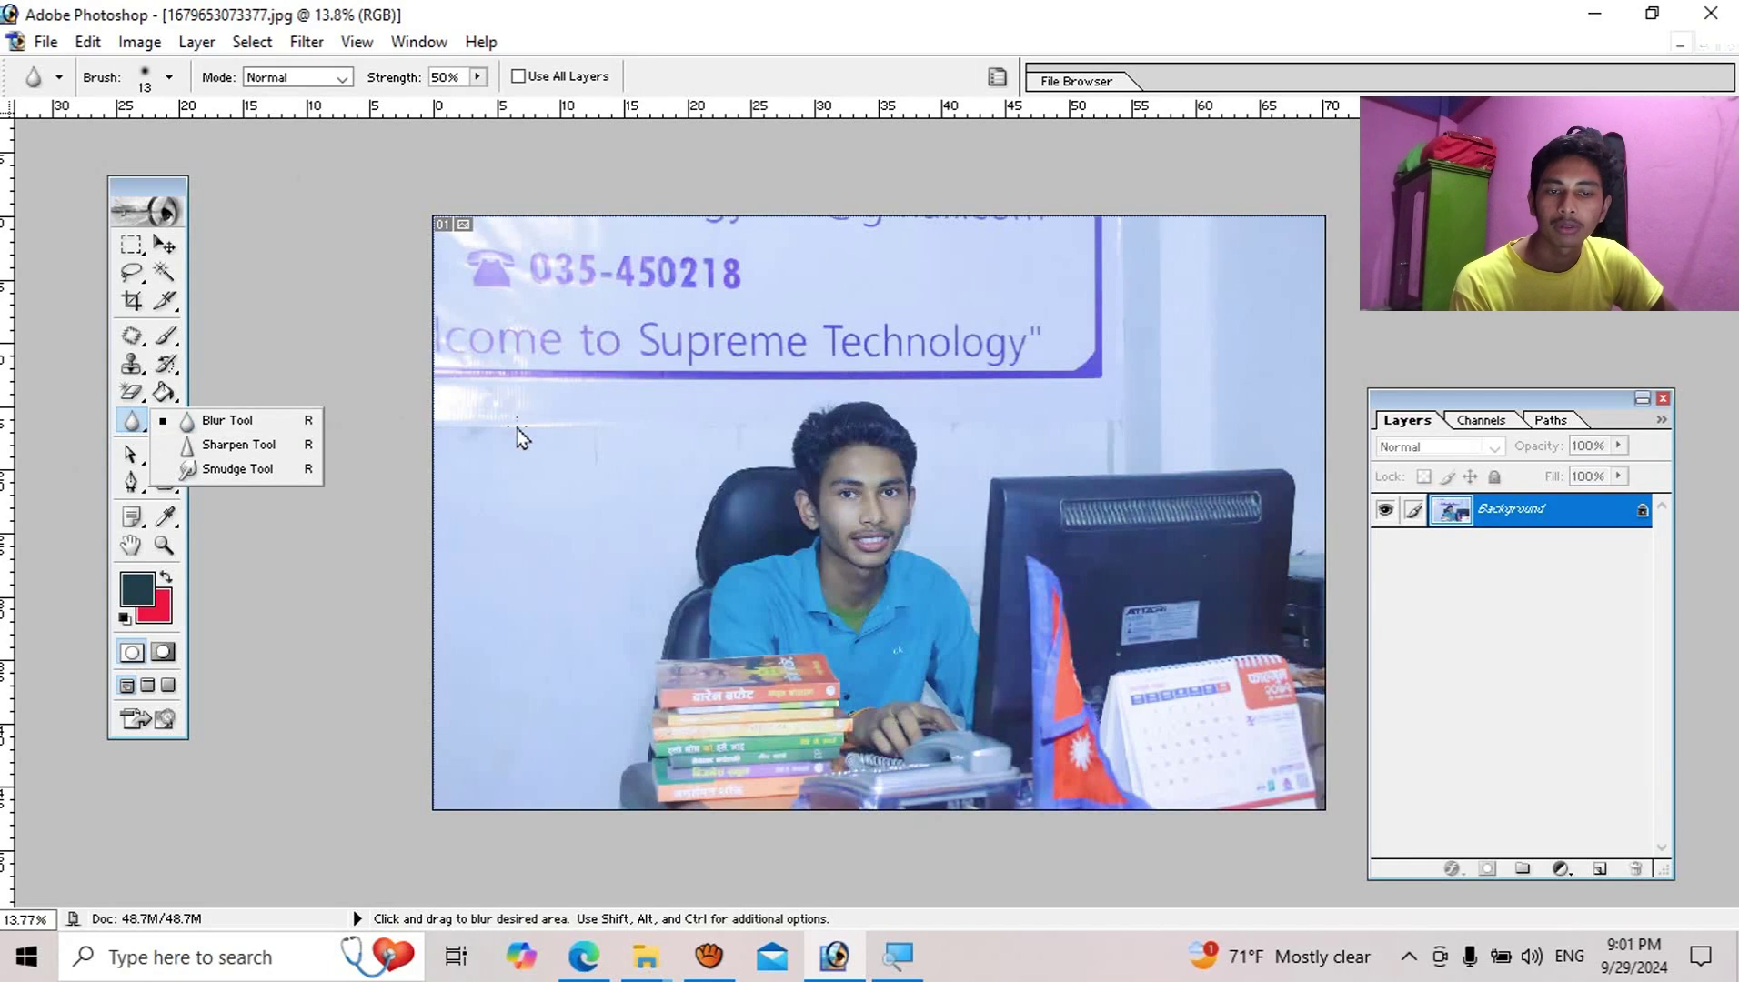
{"action": "left_click", "coordinate": [532, 512]}
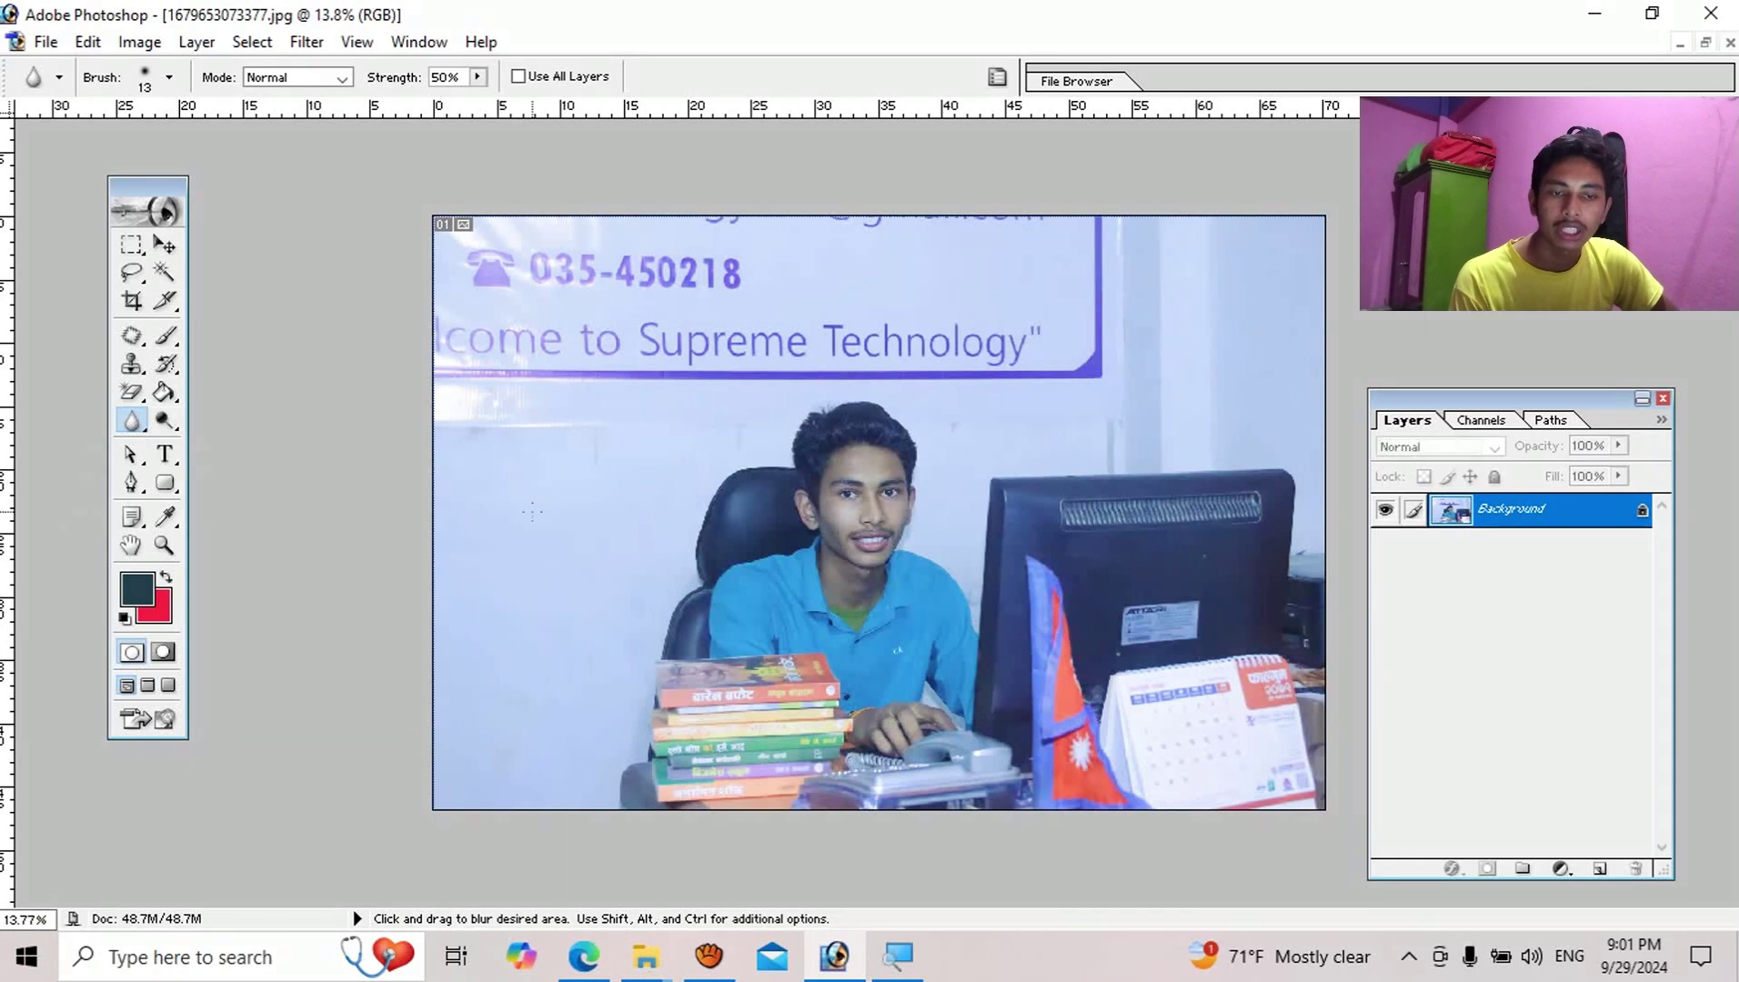
{"action": "left_click", "coordinate": [165, 245]}
{"action": "left_click", "coordinate": [163, 271]}
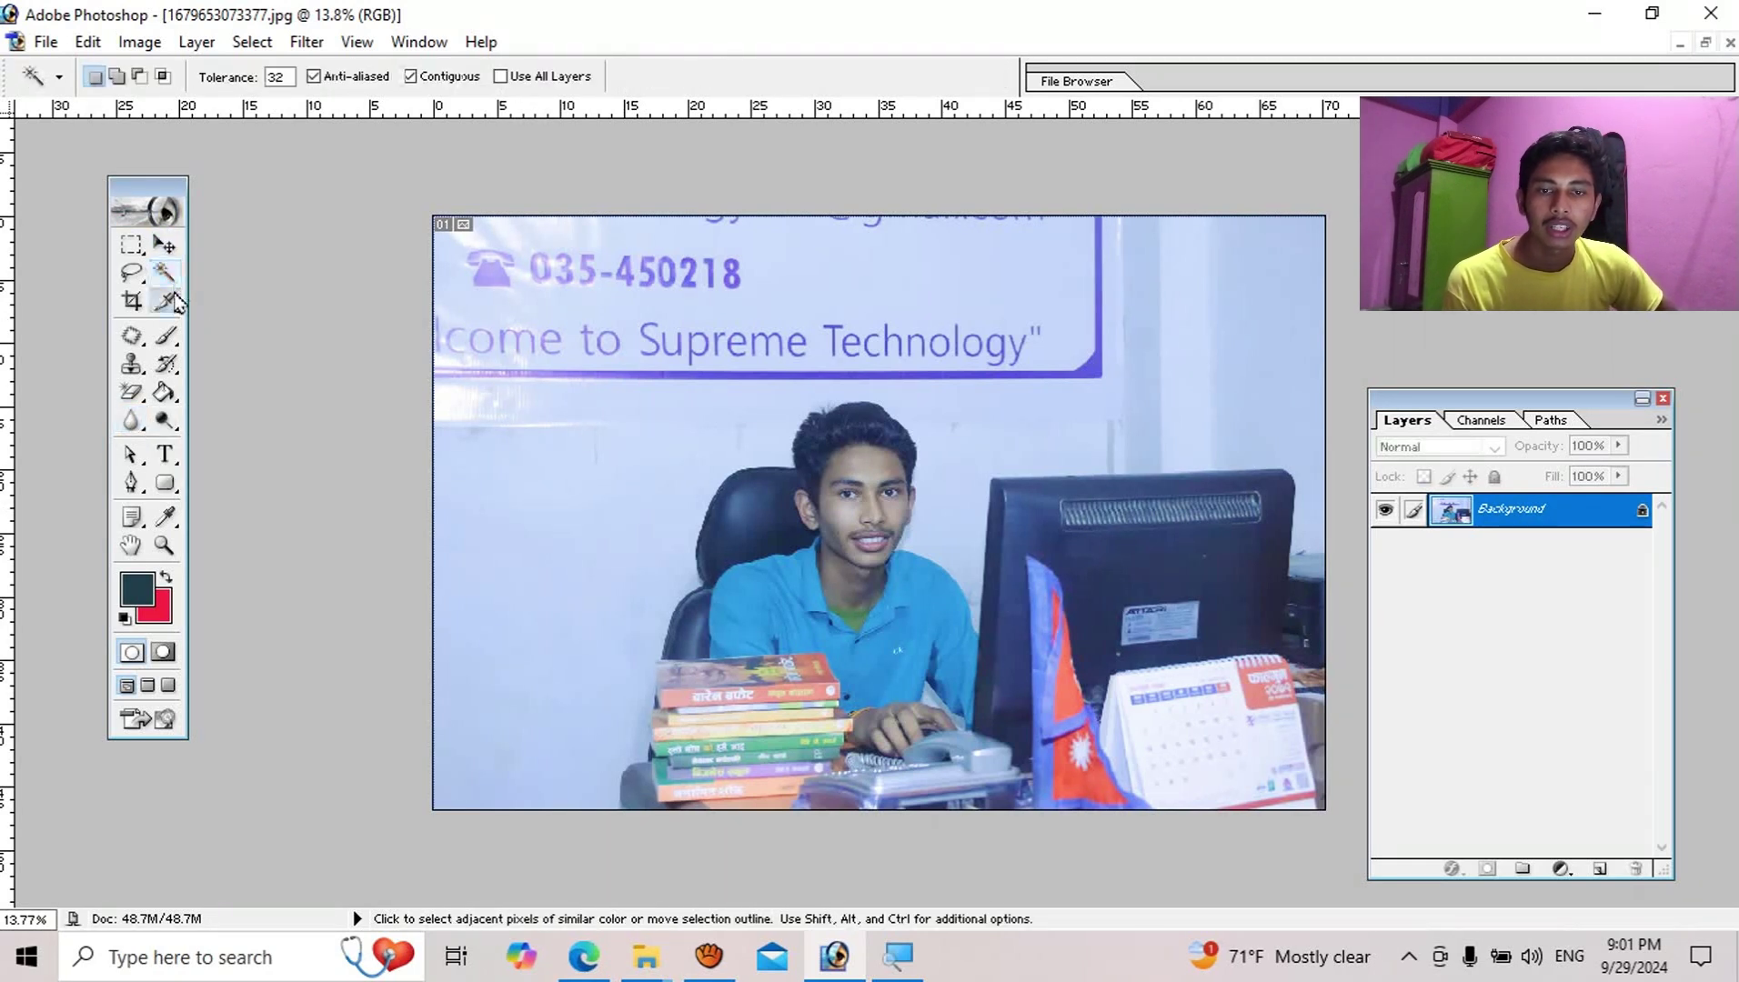
{"action": "left_click", "coordinate": [168, 300]}
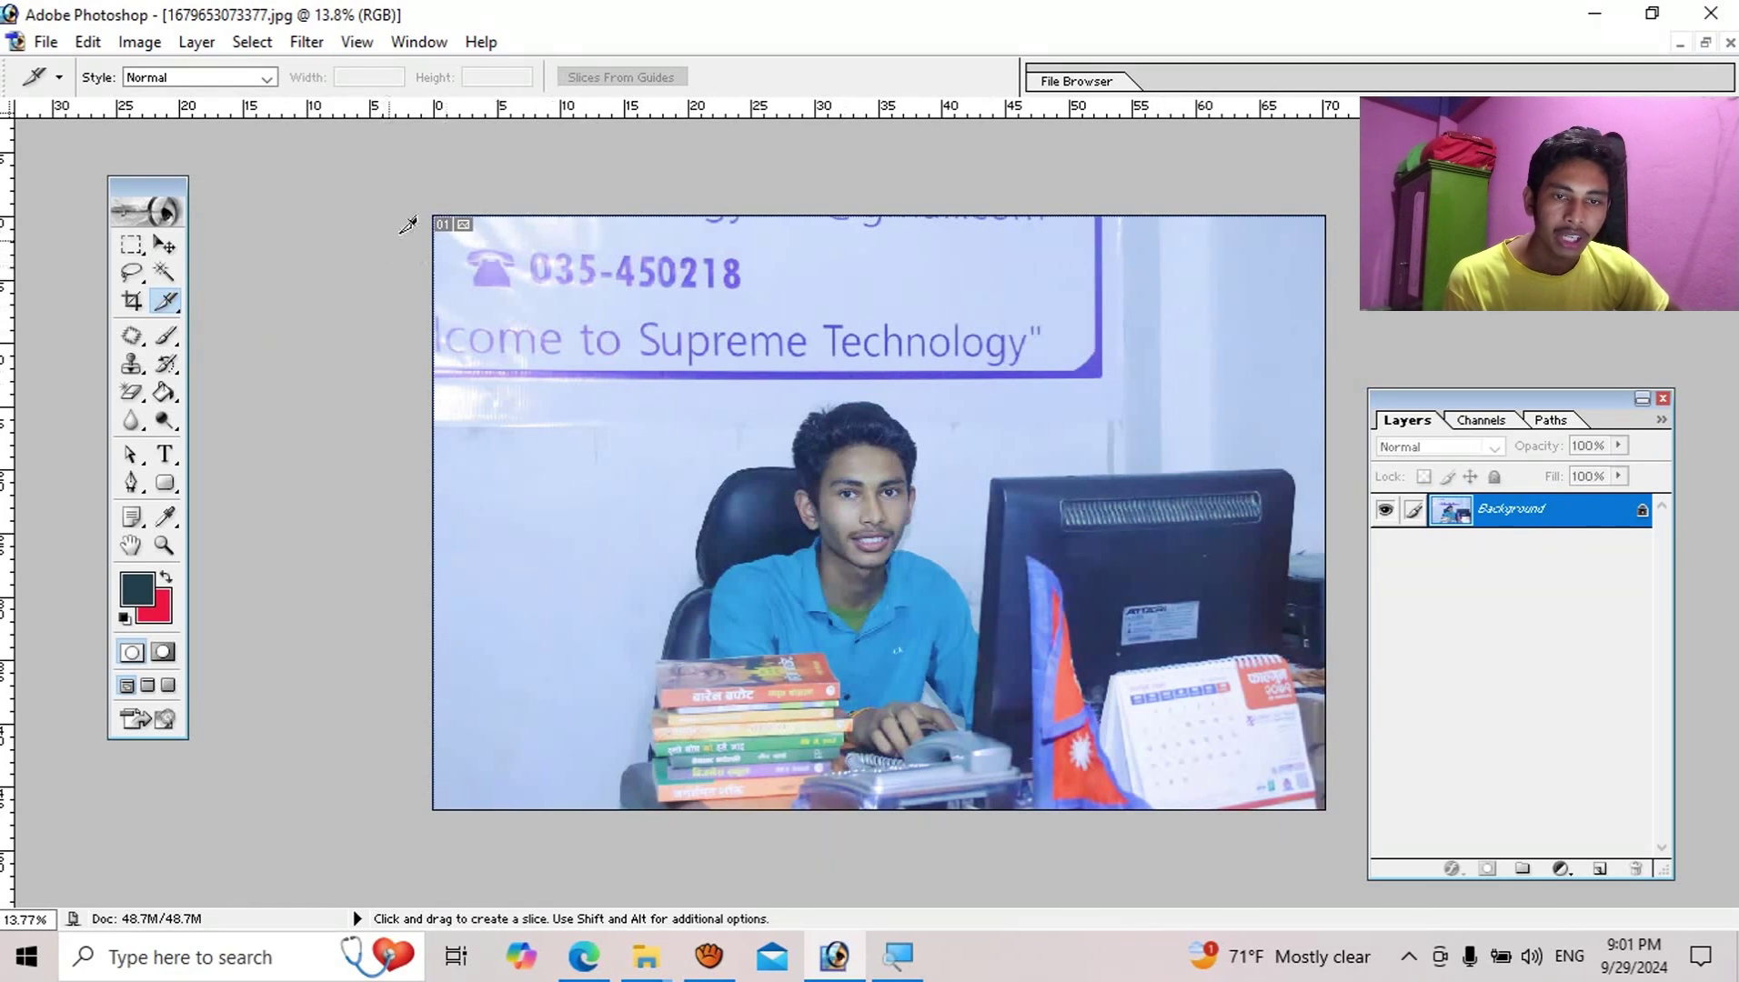
Draw slices over the sign, monitor, band below the sign, top-right wall and person.
{"action": "mouse_move", "coordinate": [416, 216]}
{"action": "left_mouse_down"}
{"action": "mouse_move", "coordinate": [1124, 377]}
{"action": "mouse_move", "coordinate": [1109, 384]}
{"action": "left_mouse_up"}
{"action": "key", "text": "ctrl"}
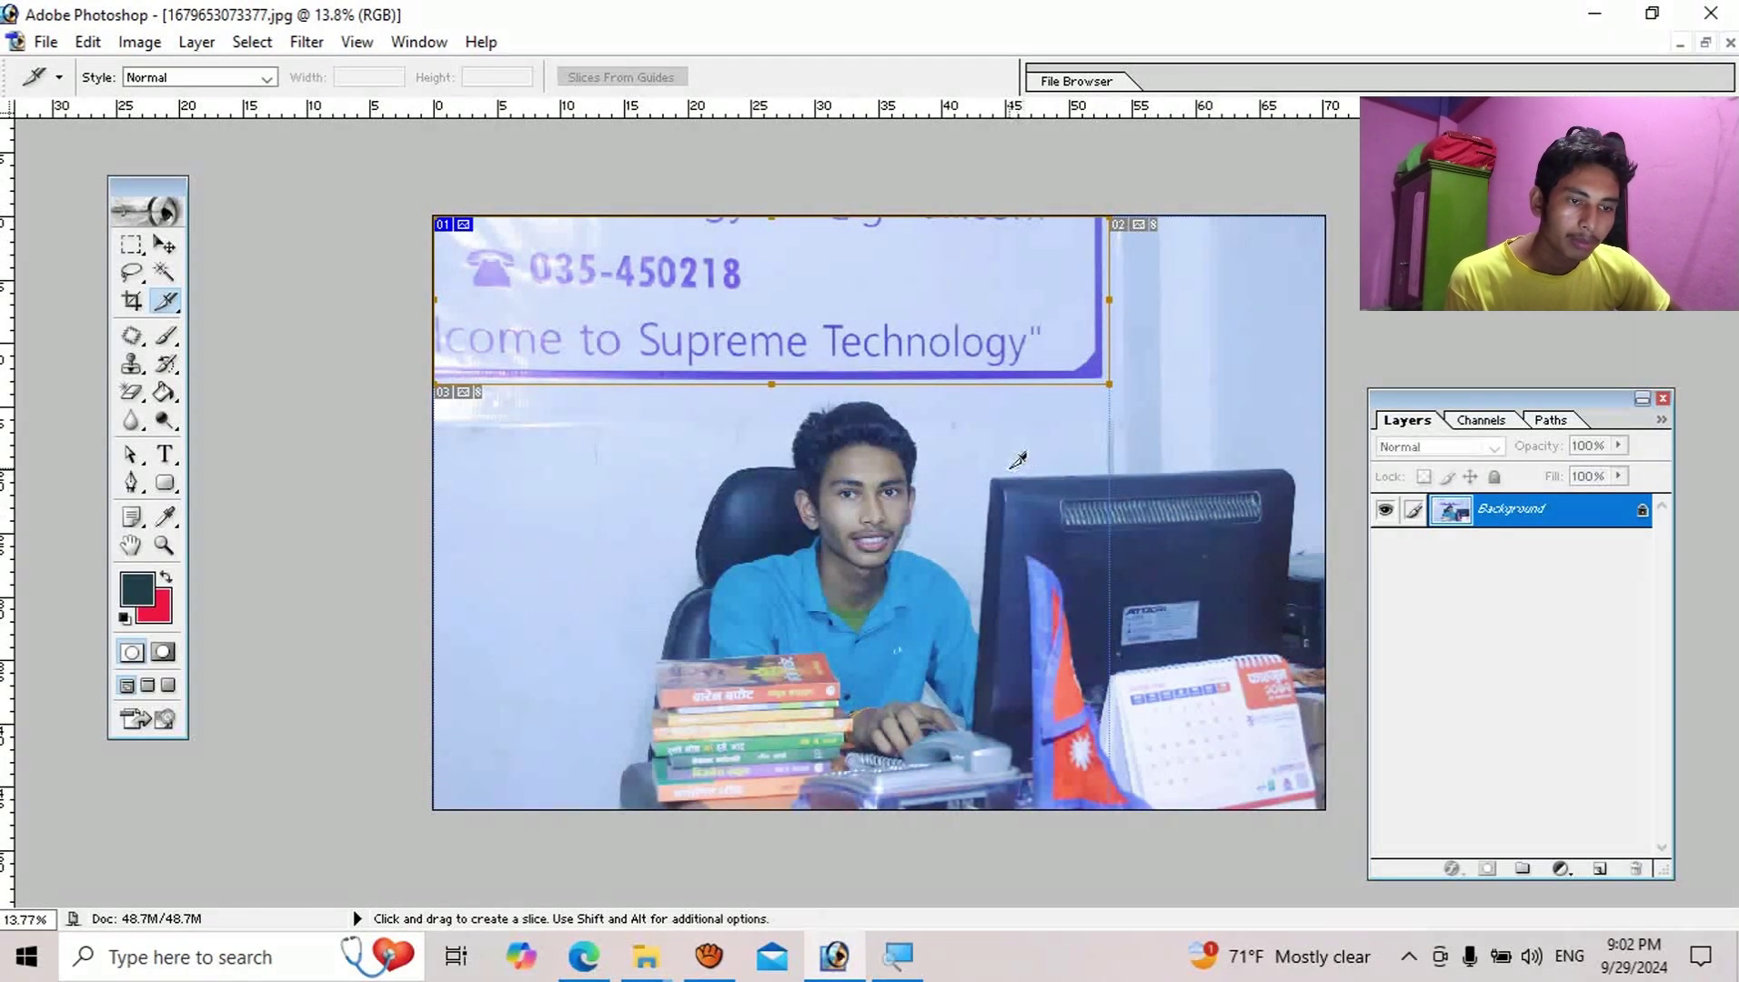
{"action": "mouse_move", "coordinate": [999, 473]}
{"action": "left_mouse_down"}
{"action": "mouse_move", "coordinate": [1417, 821]}
{"action": "mouse_move", "coordinate": [1399, 781]}
{"action": "left_mouse_up"}
{"action": "key", "text": "ctrl"}
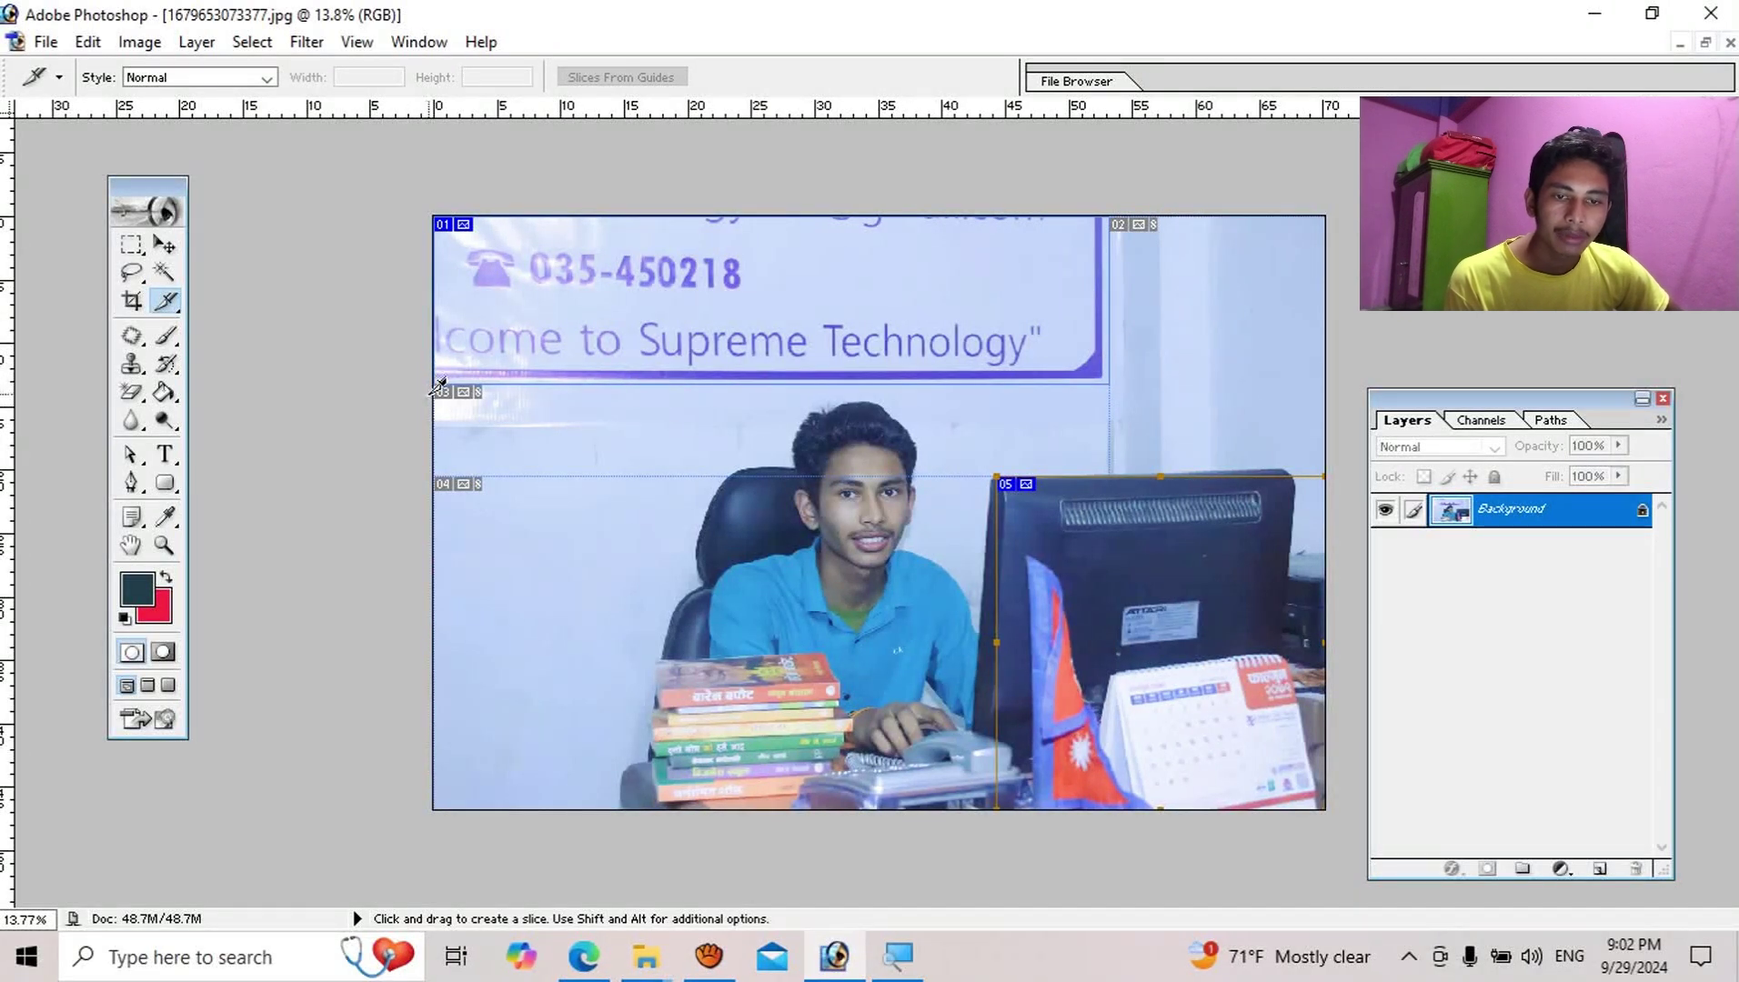
{"action": "mouse_move", "coordinate": [439, 385]}
{"action": "left_mouse_down"}
{"action": "mouse_move", "coordinate": [1355, 466]}
{"action": "mouse_move", "coordinate": [1329, 460]}
{"action": "left_mouse_up"}
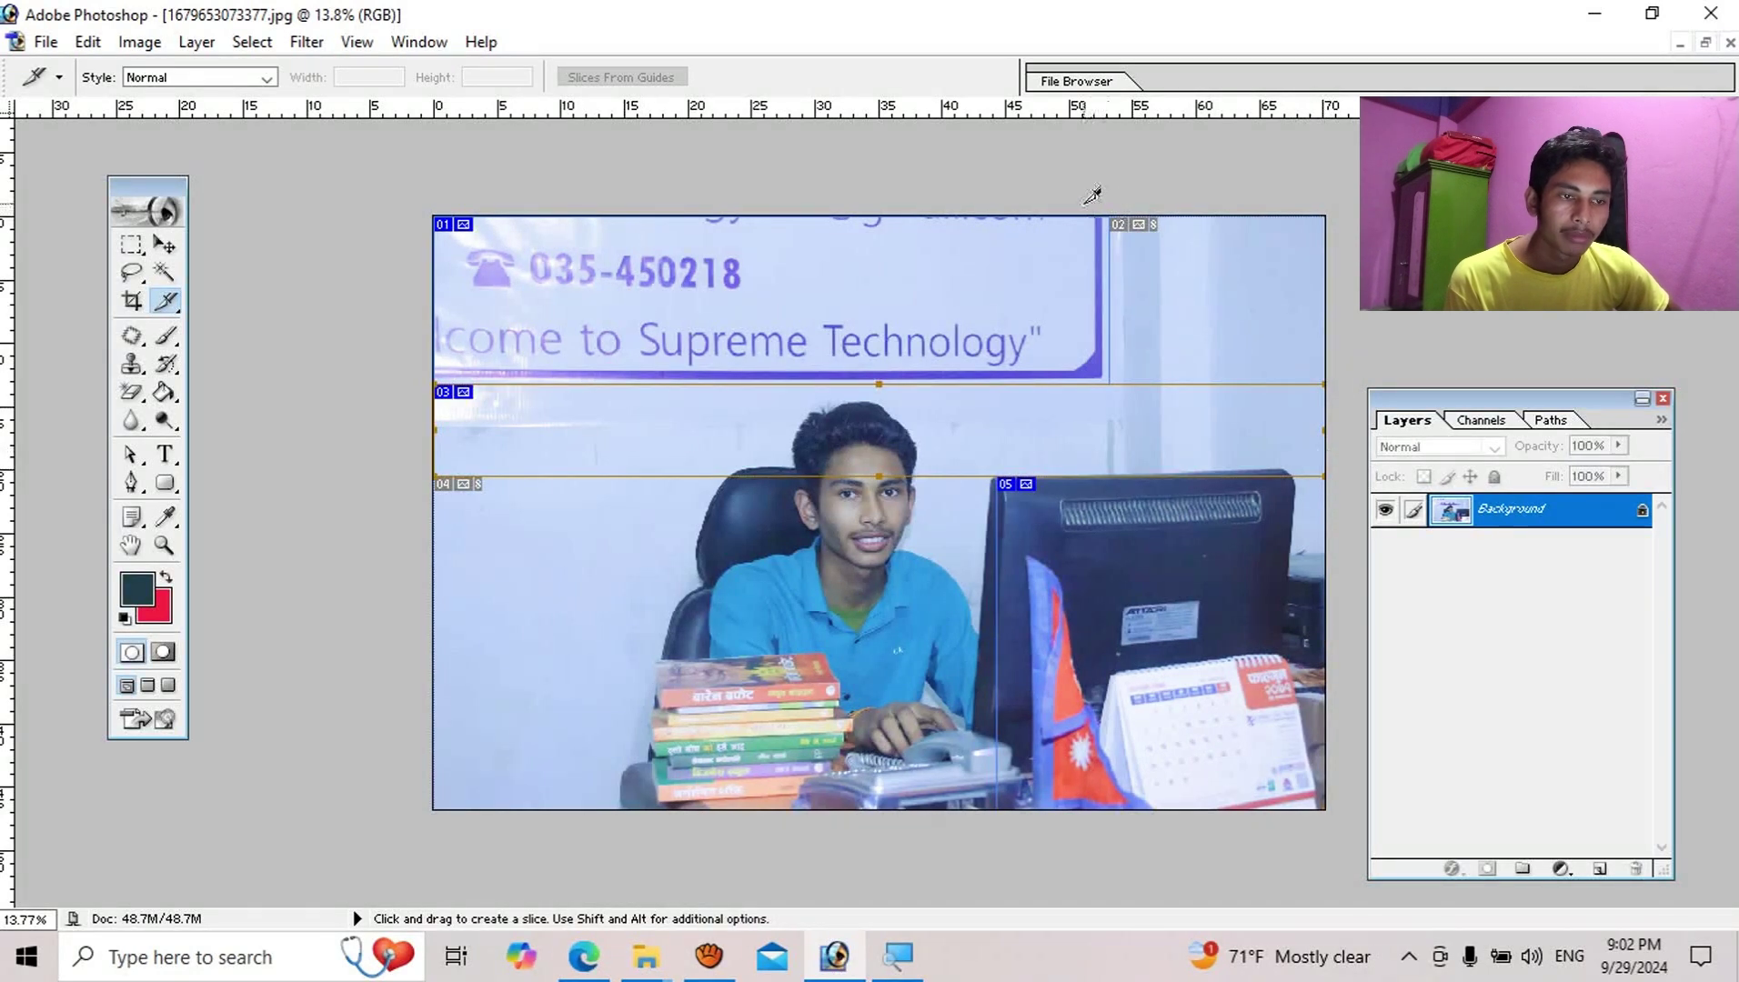
{"action": "left_click_drag", "start_coordinate": [1121, 203], "coordinate": [1346, 356]}
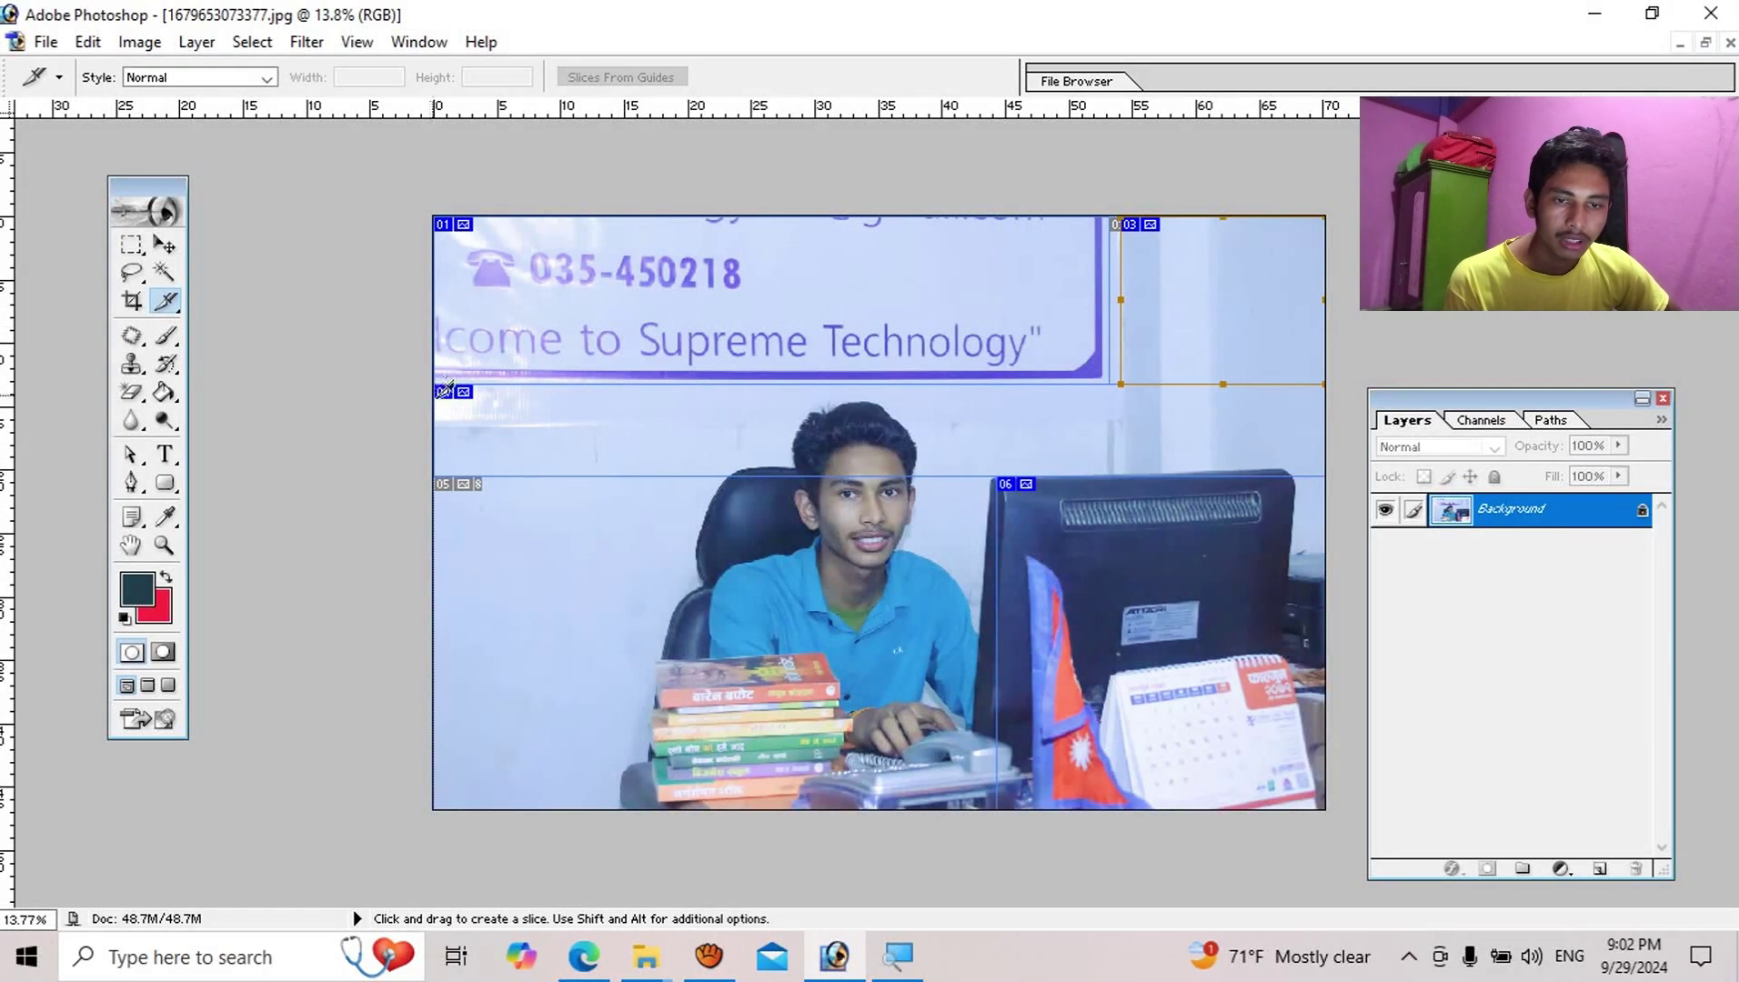
{"action": "left_click_drag", "start_coordinate": [446, 389], "coordinate": [971, 804]}
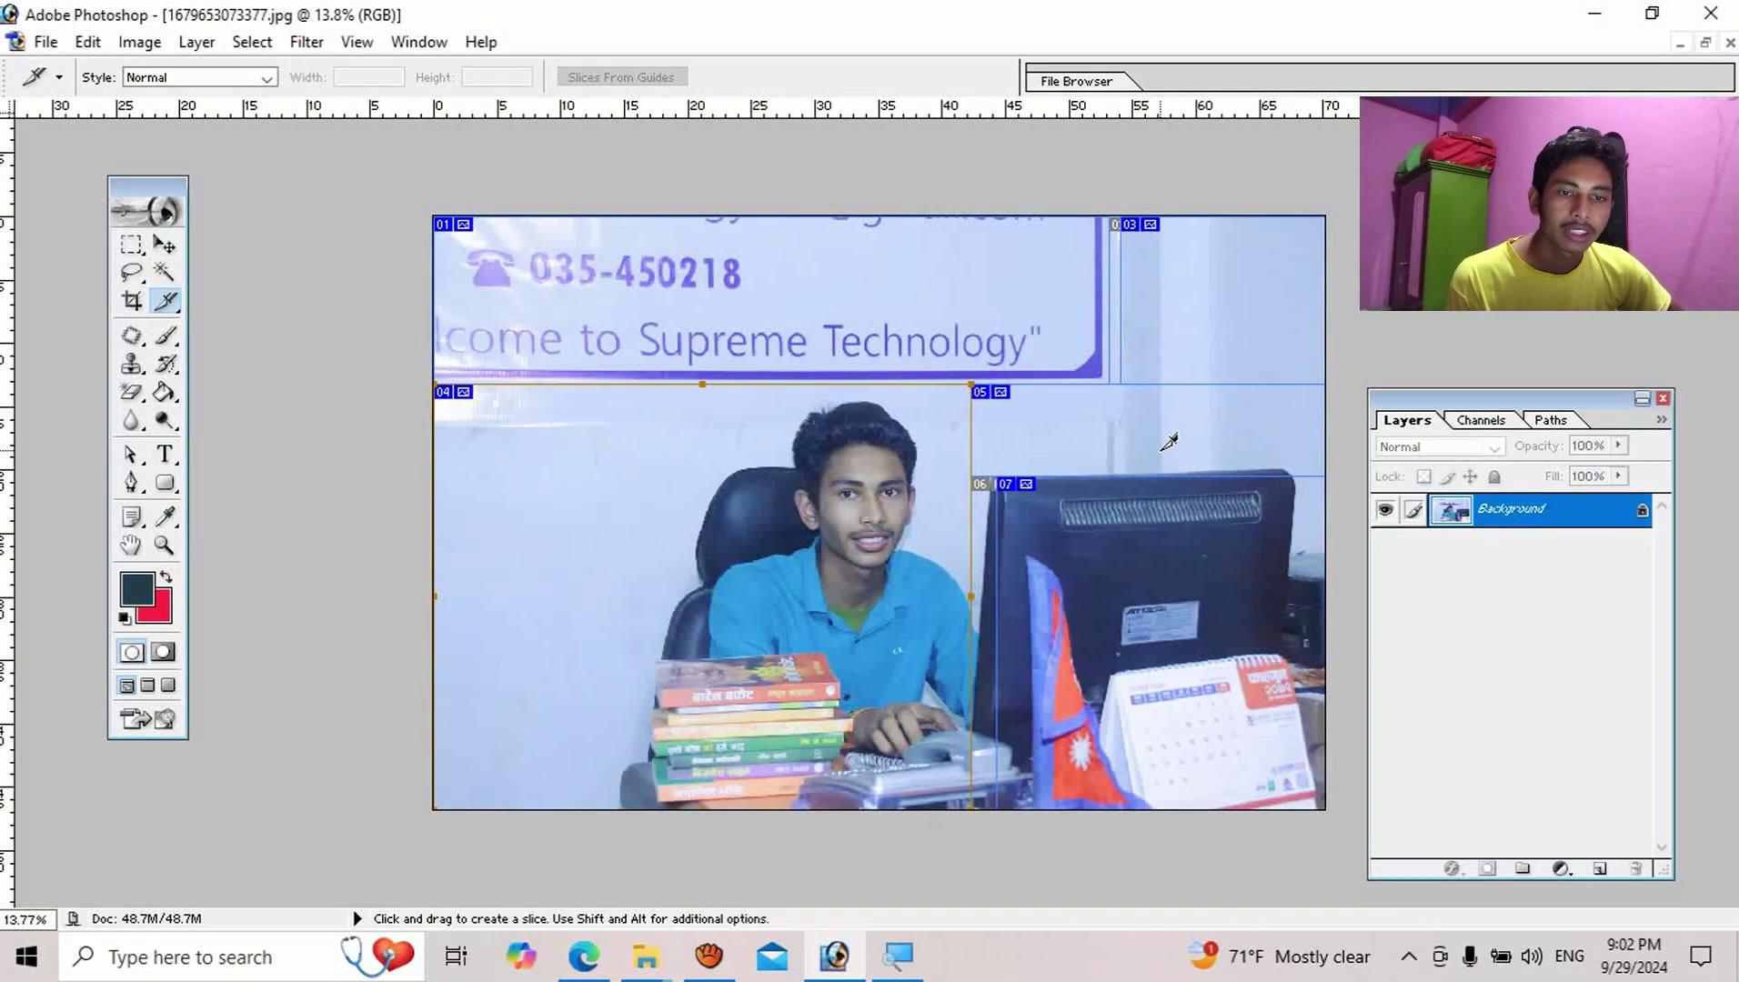
Stretch the top-right wall slice left and down using Slice Select, then return to Slice Tool.
{"action": "right_click", "coordinate": [157, 312]}
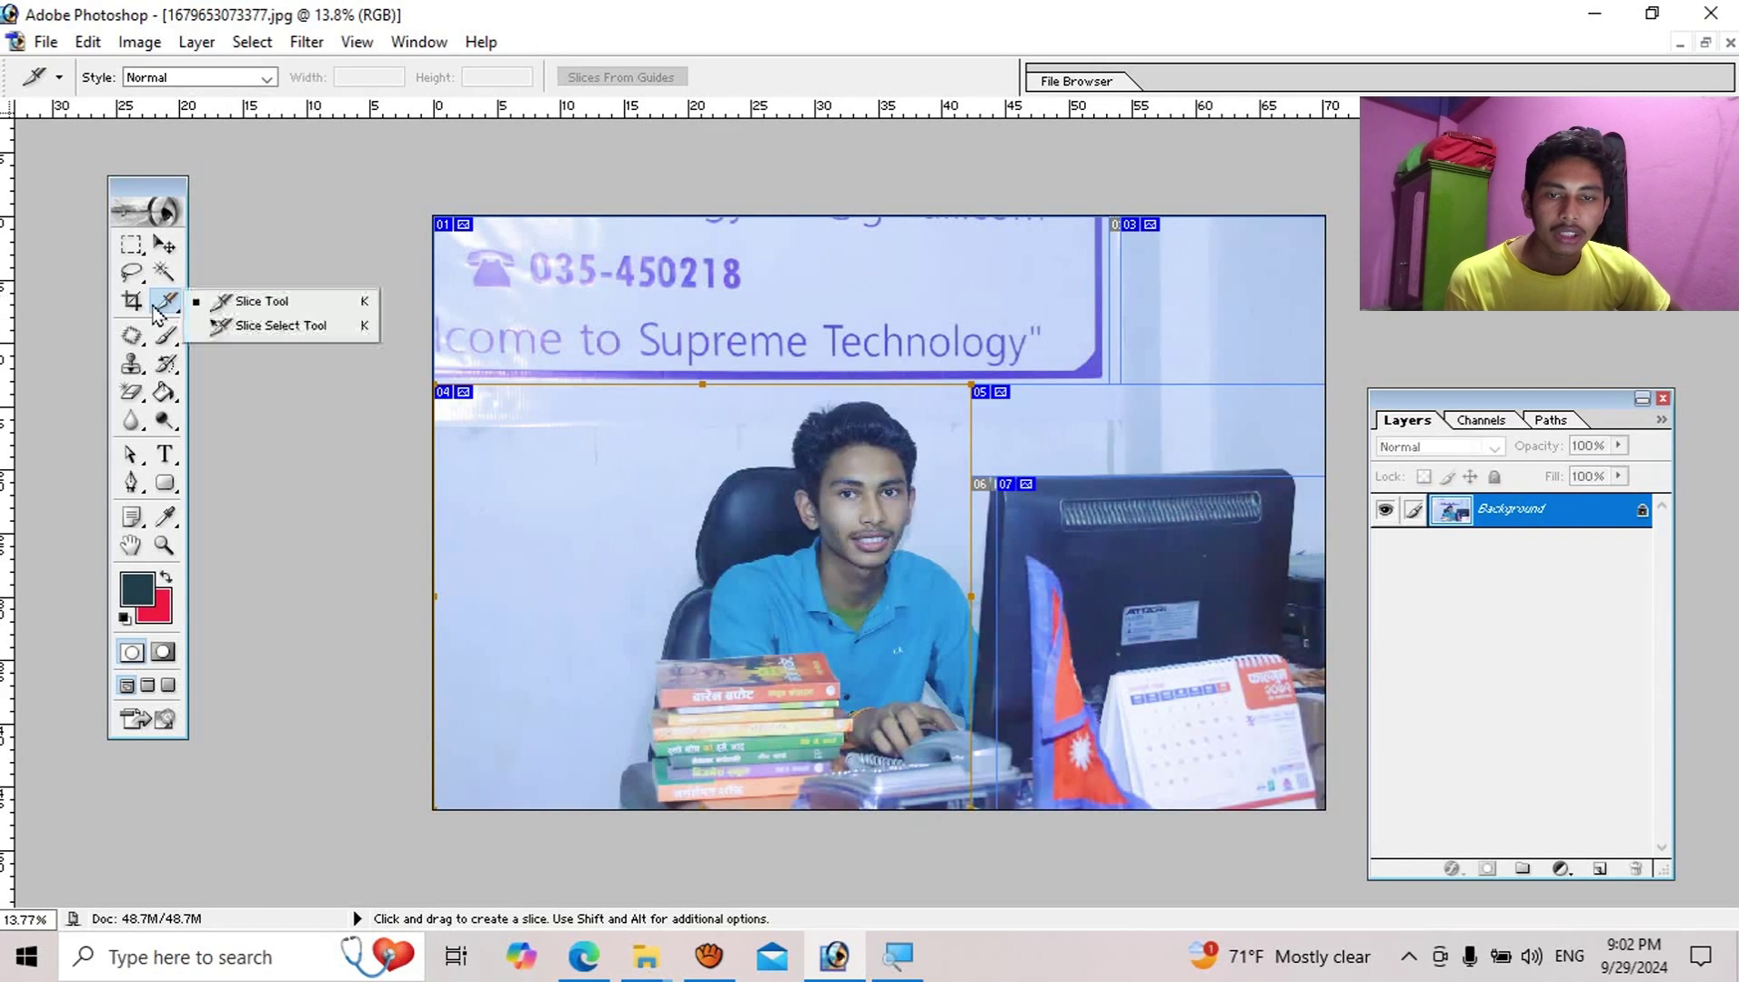
{"action": "left_click", "coordinate": [314, 335]}
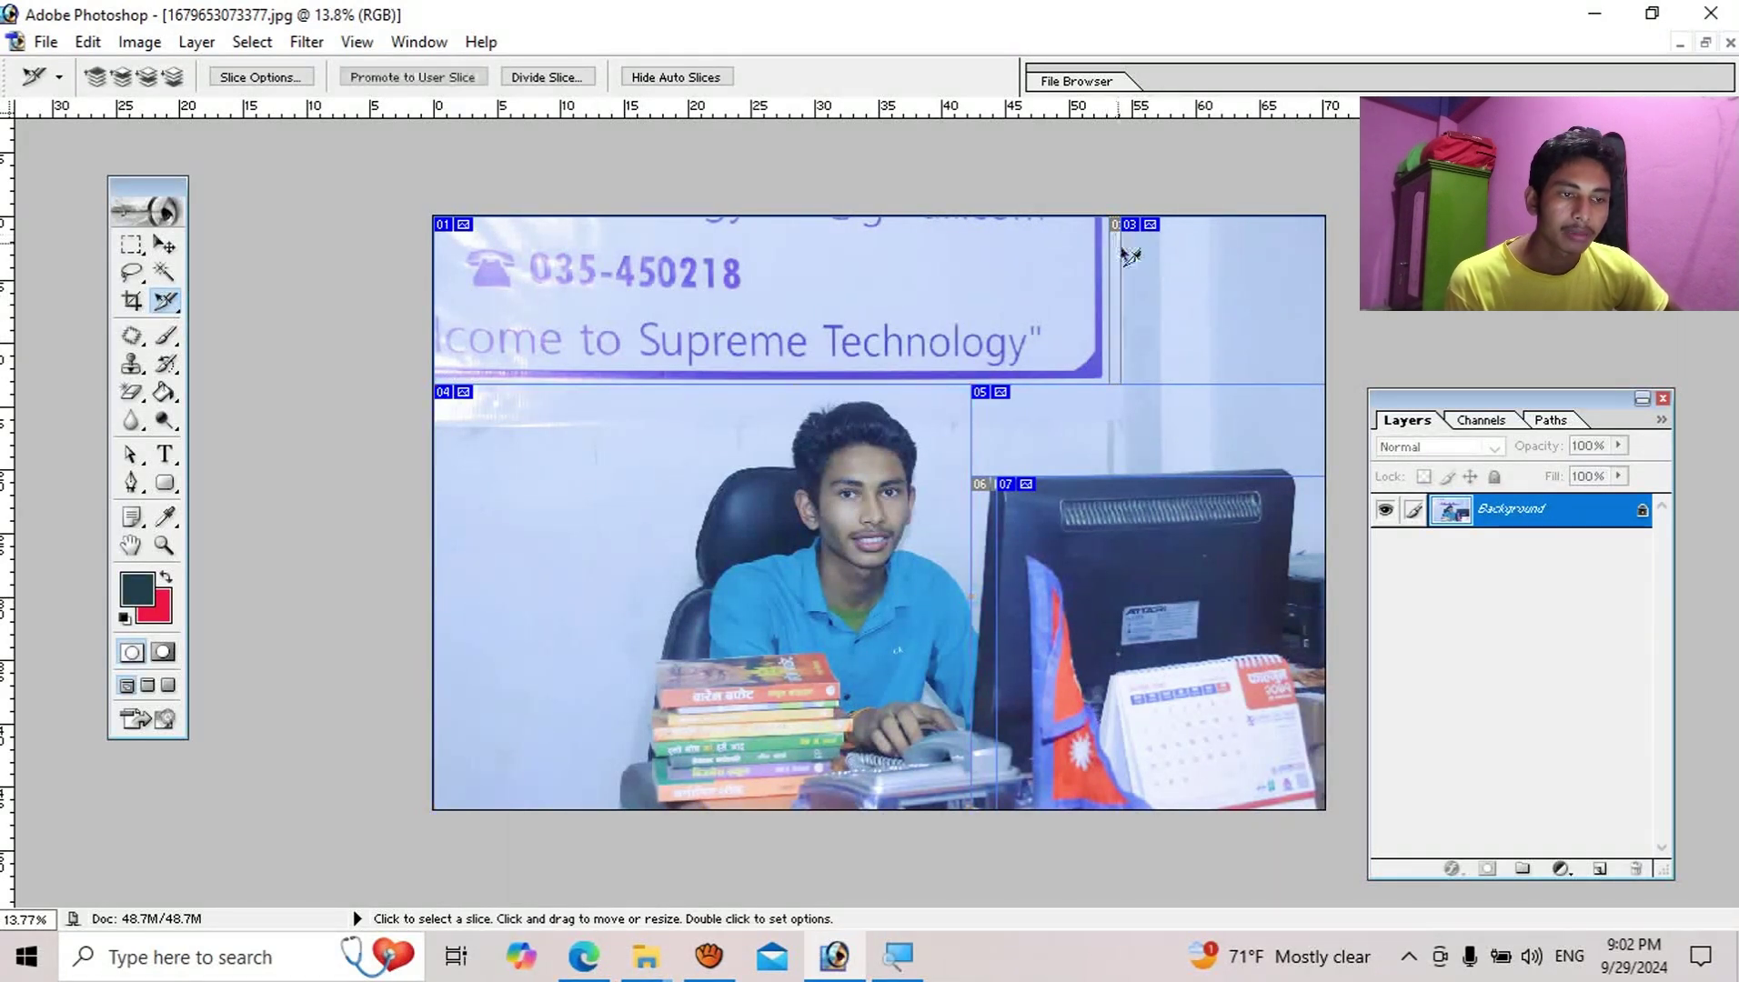
{"action": "left_click", "coordinate": [1127, 250]}
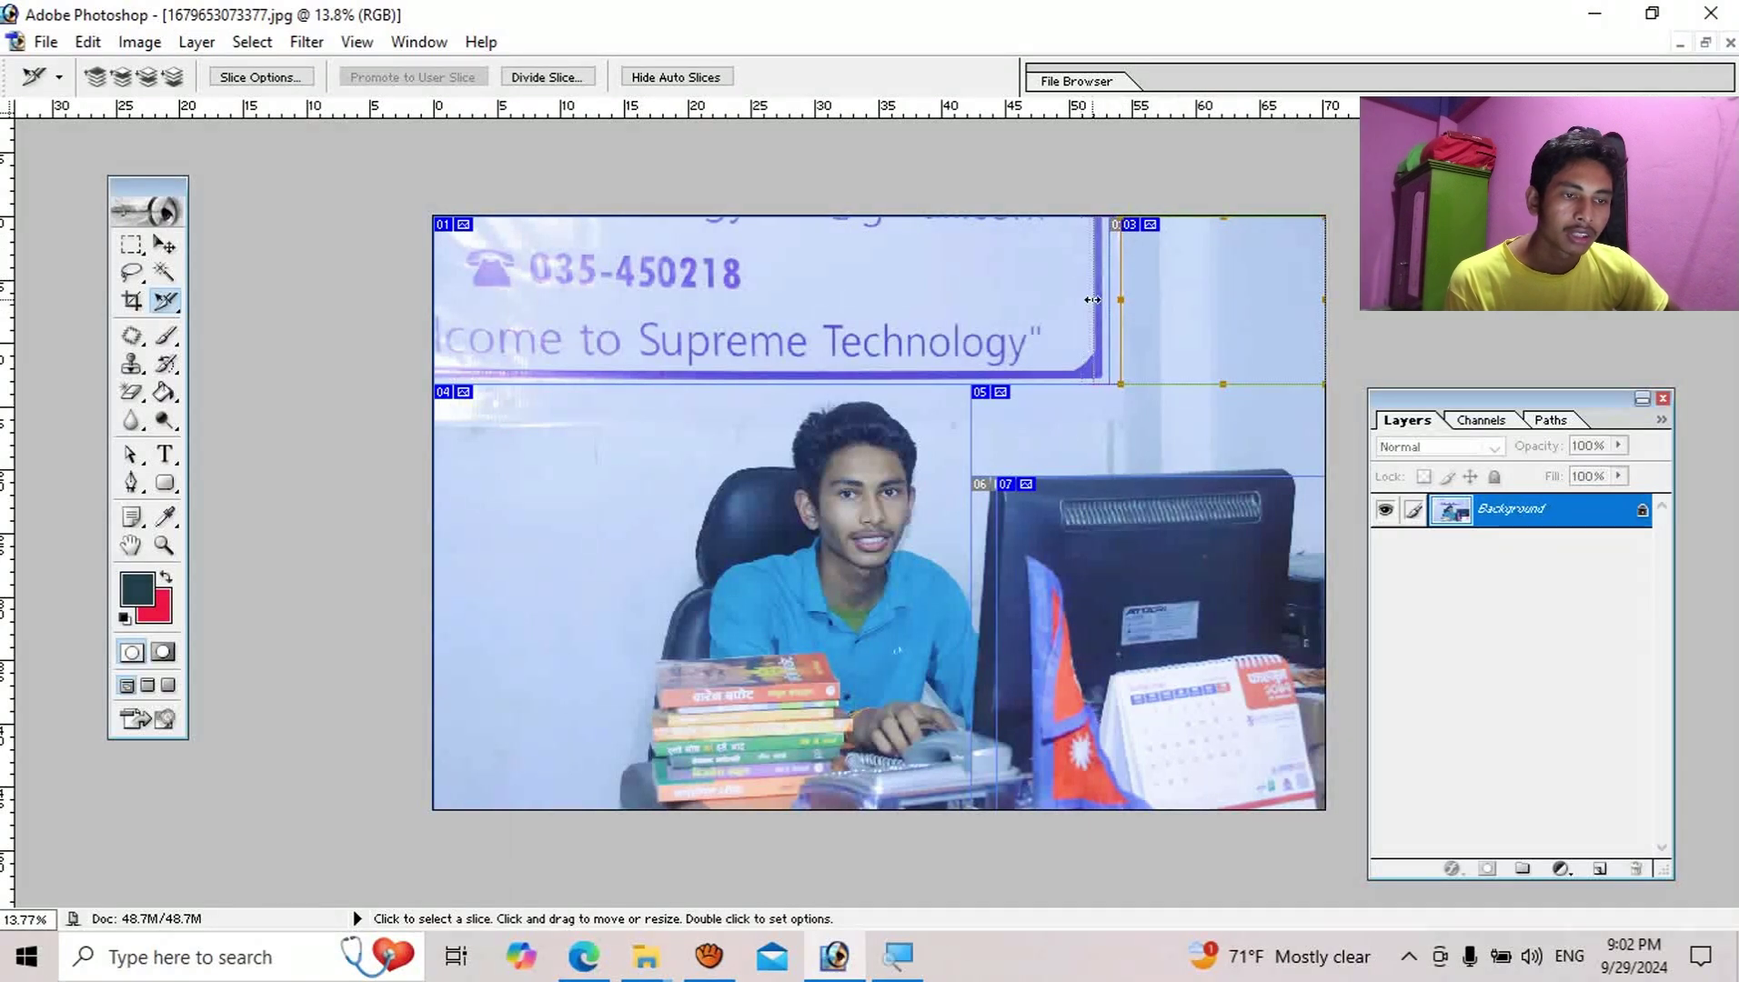
{"action": "left_click_drag", "start_coordinate": [1120, 299], "coordinate": [1109, 299]}
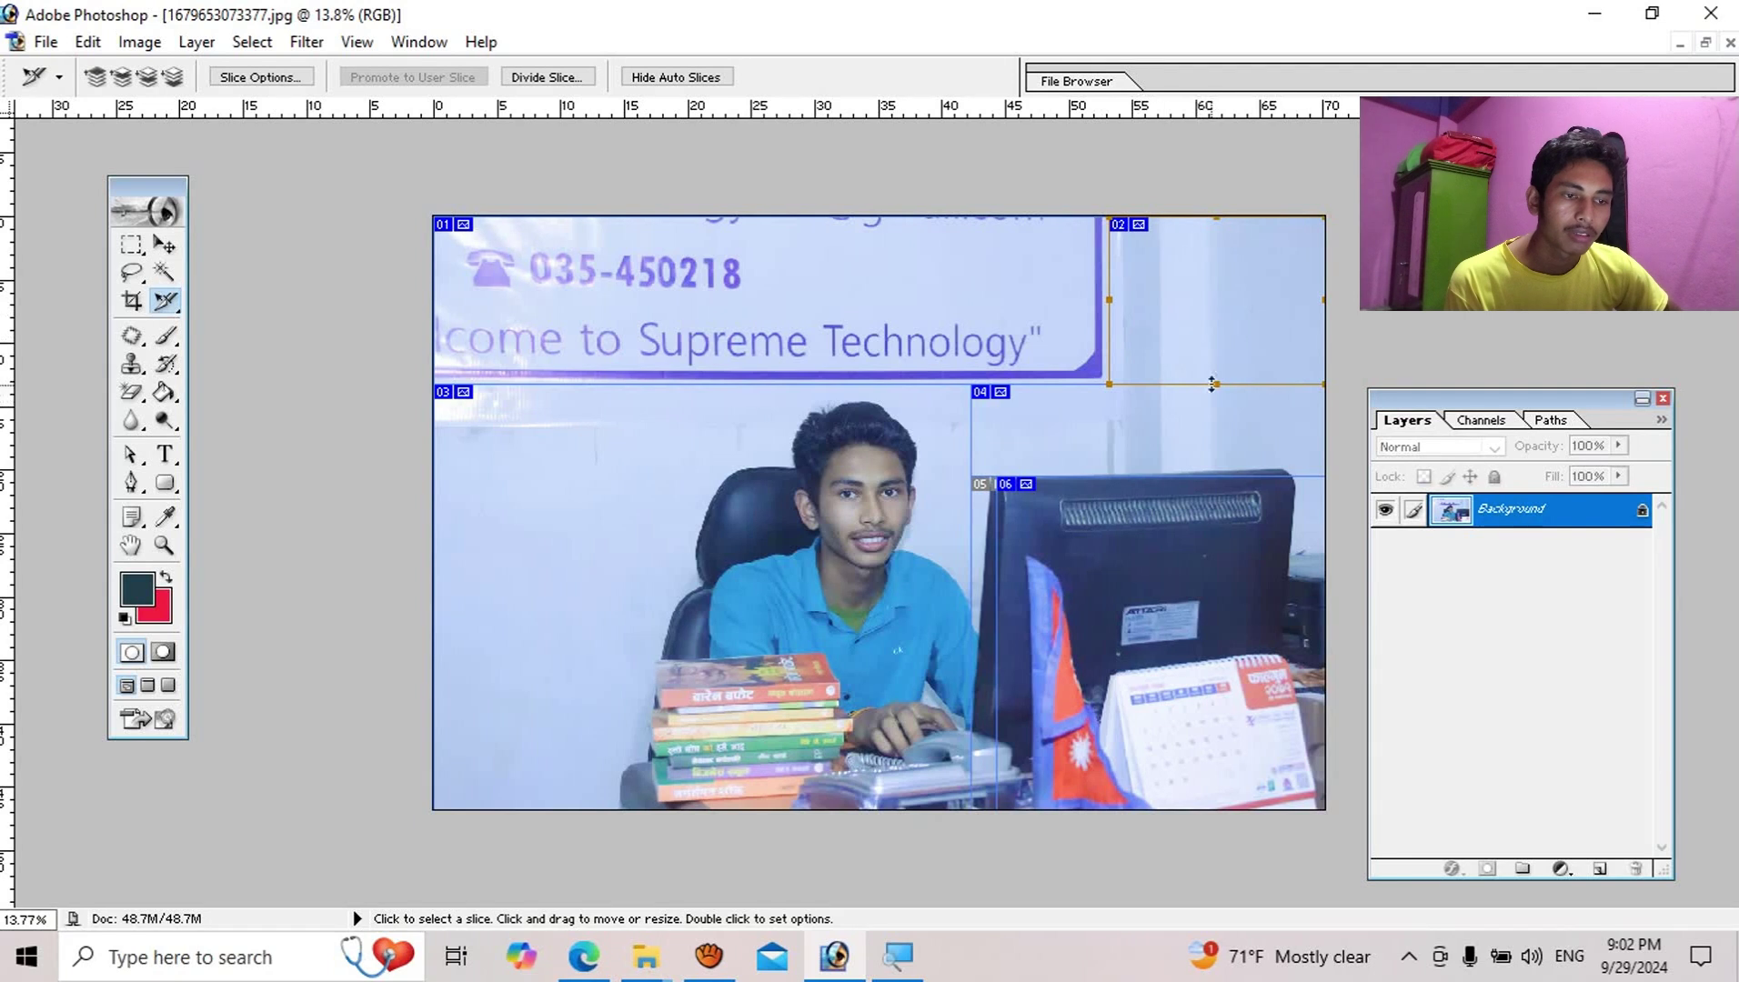
{"action": "left_click_drag", "start_coordinate": [1211, 384], "coordinate": [1216, 447]}
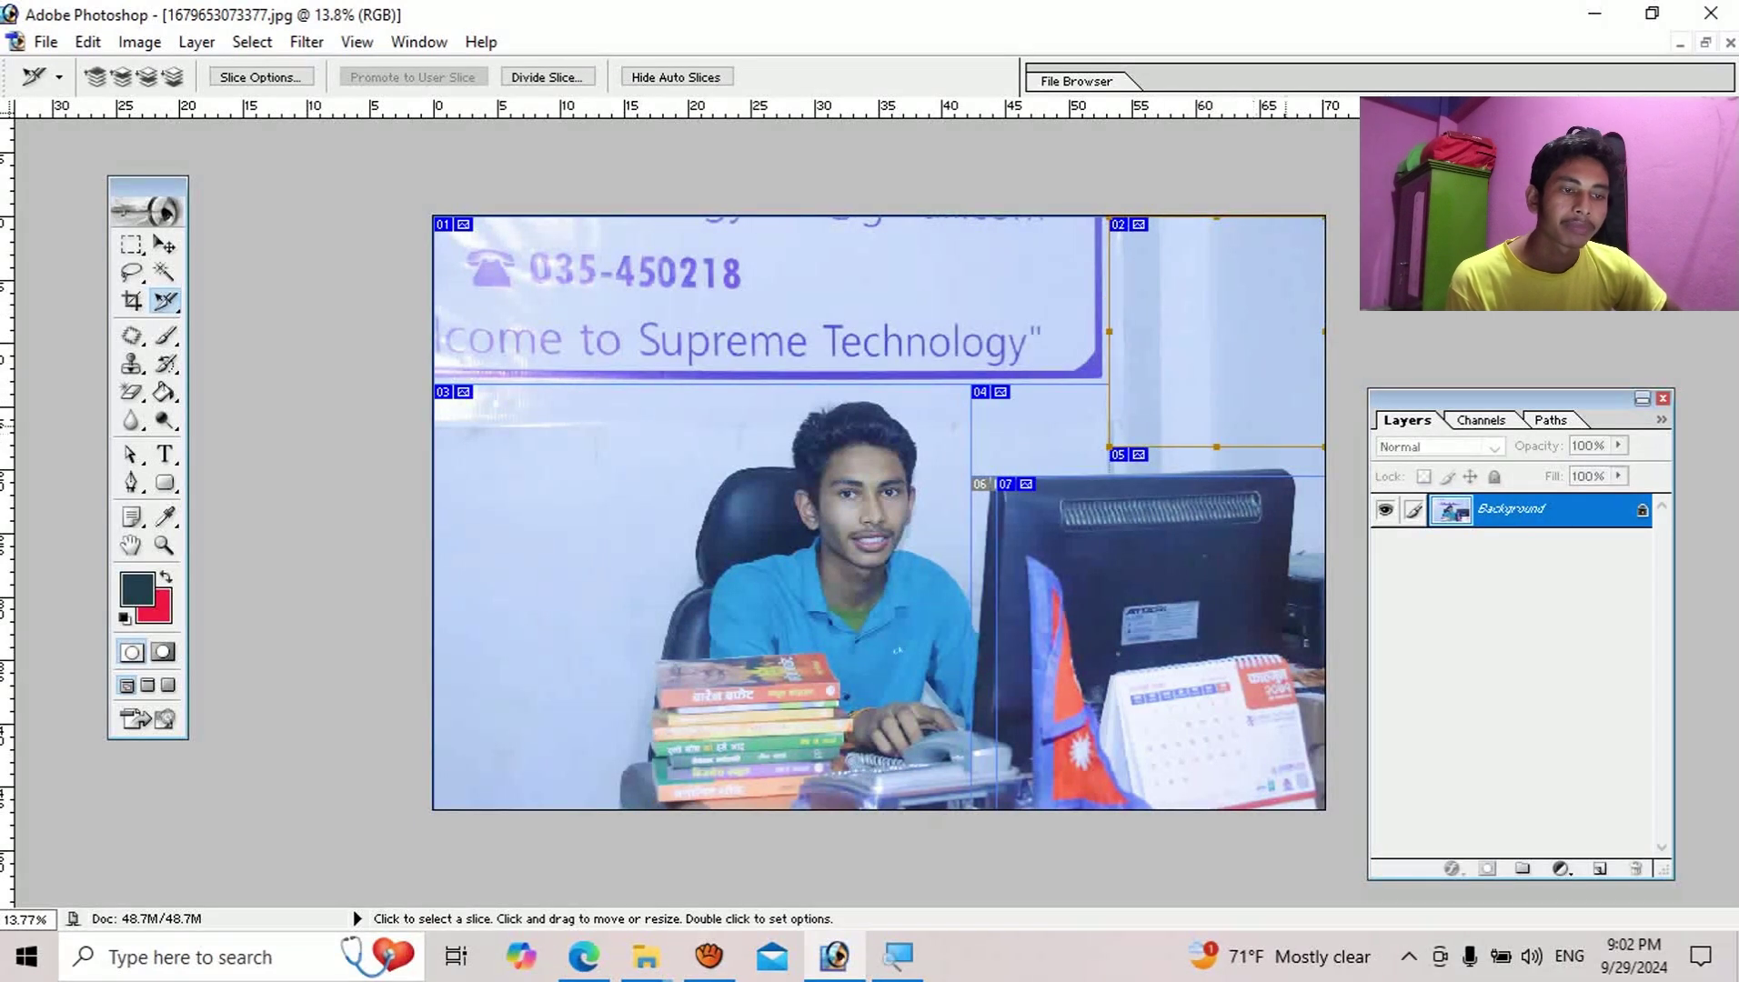
{"action": "left_click_drag", "start_coordinate": [166, 301], "coordinate": [264, 299]}
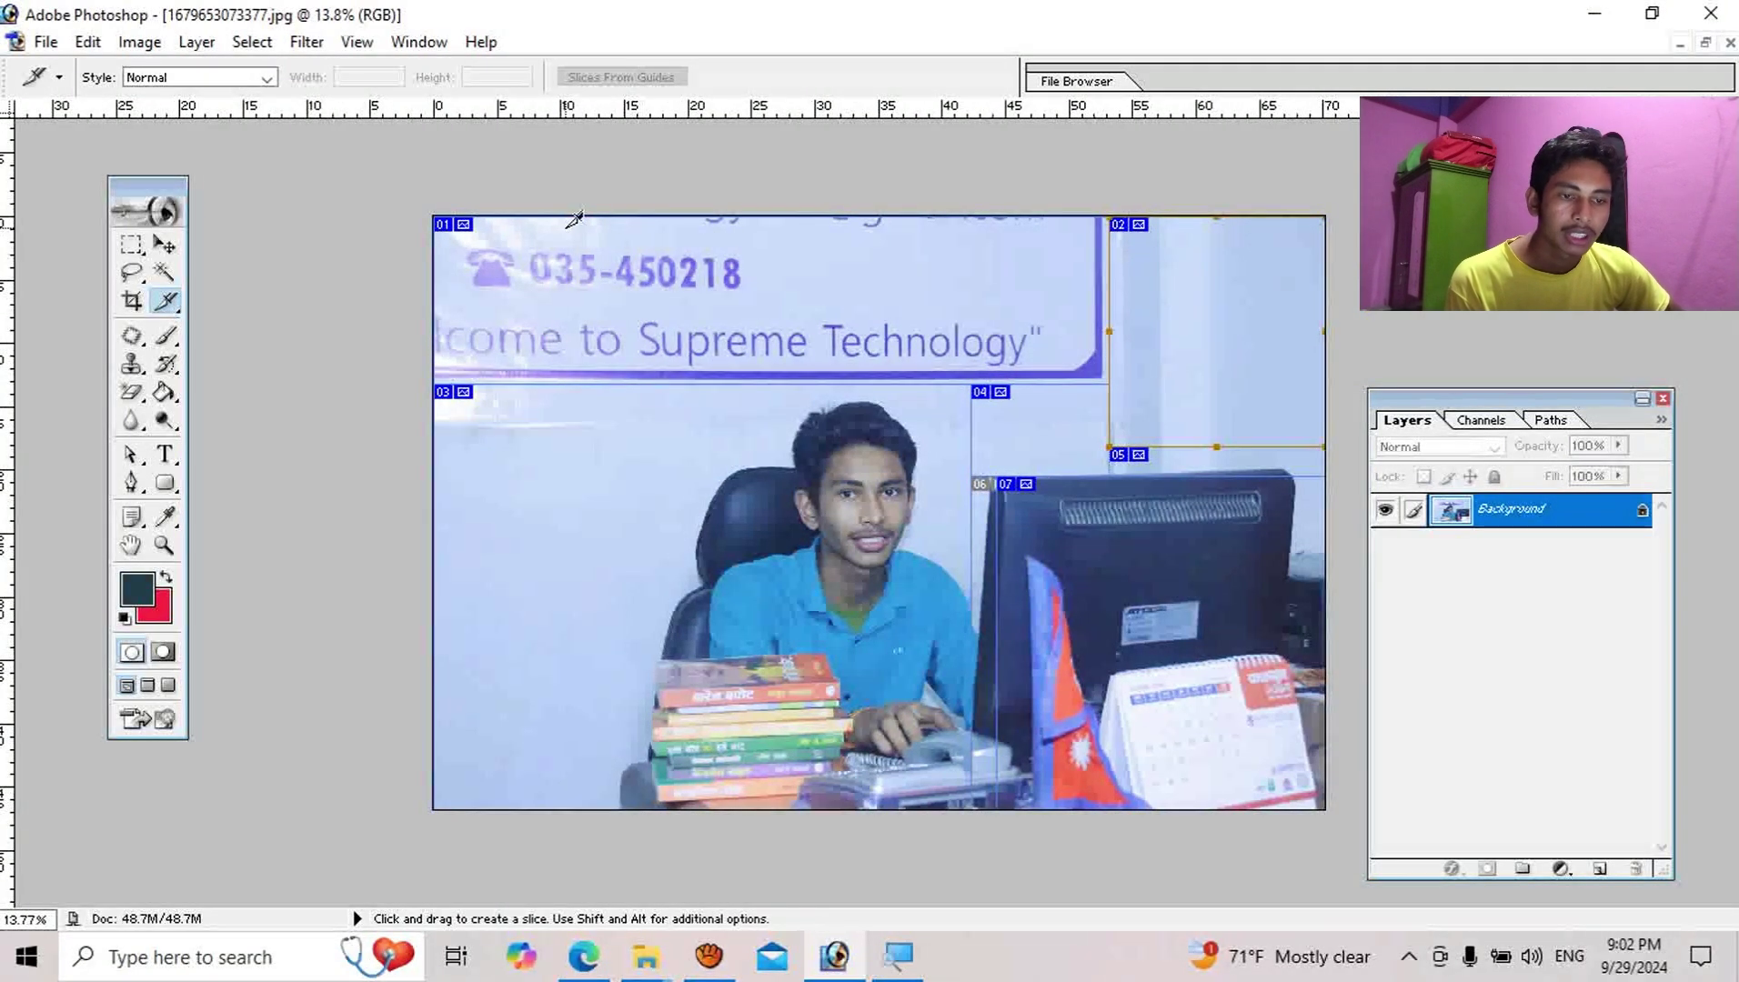
Launch File > Save for Web and accept the oversized-image warning.
{"action": "left_click", "coordinate": [45, 42]}
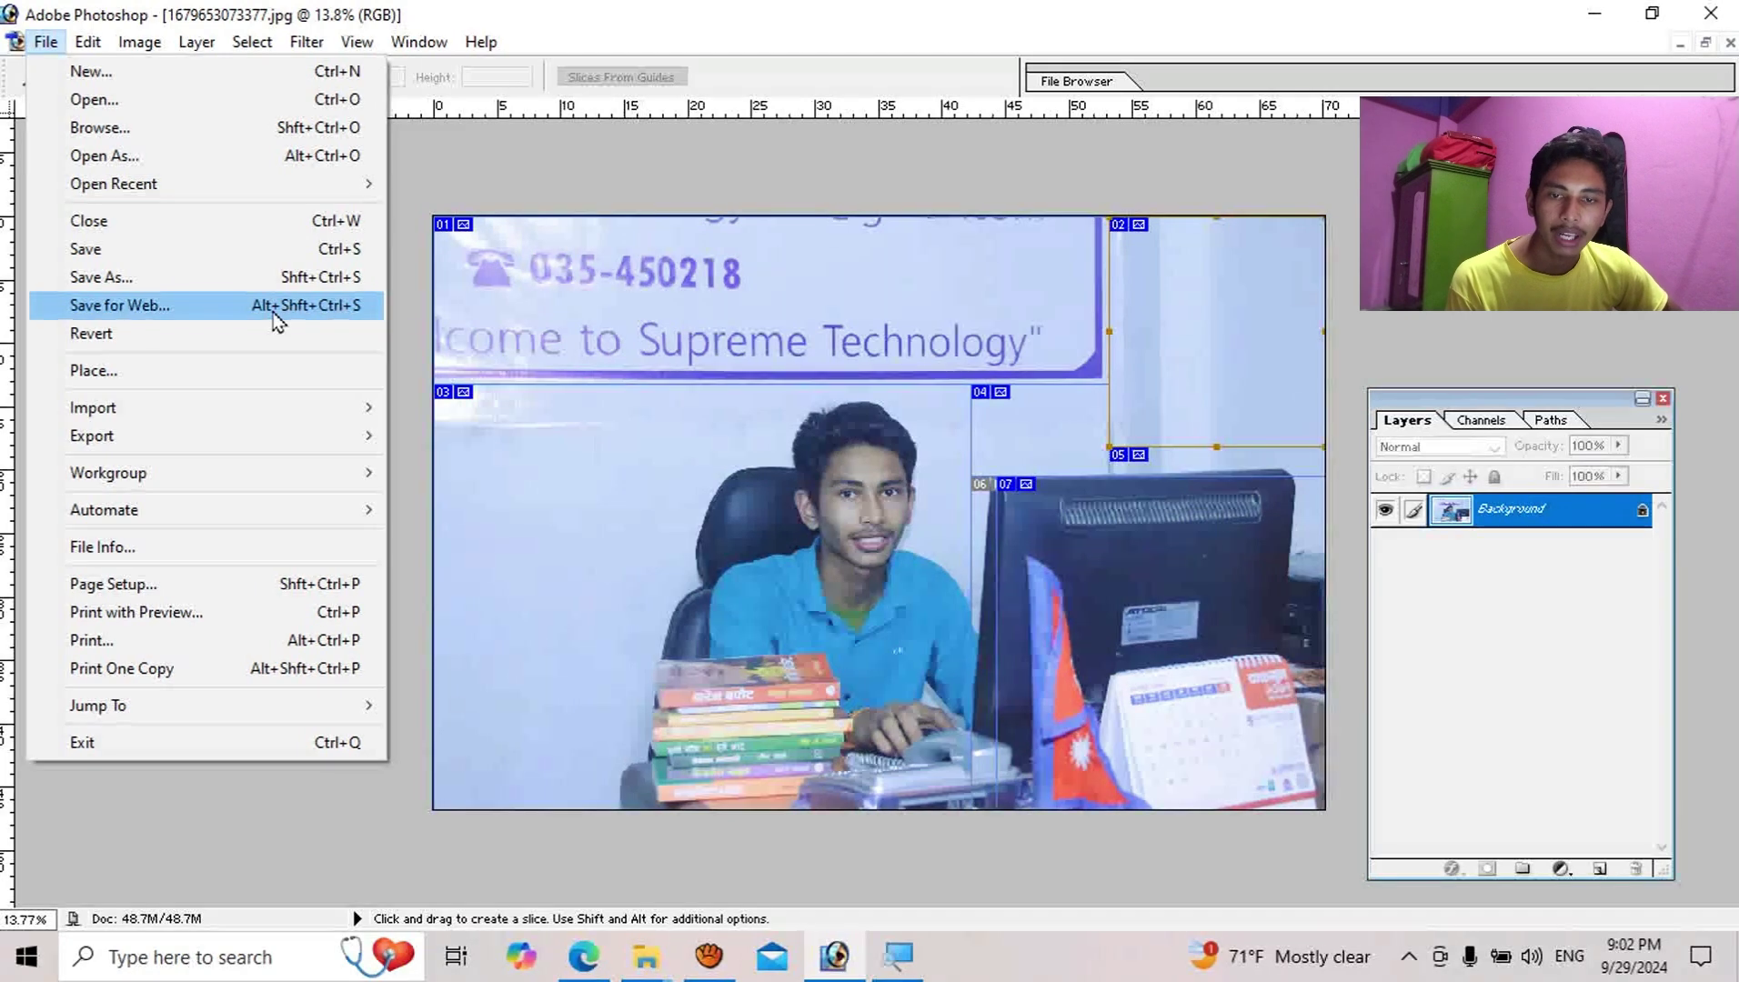
{"action": "left_click", "coordinate": [270, 318]}
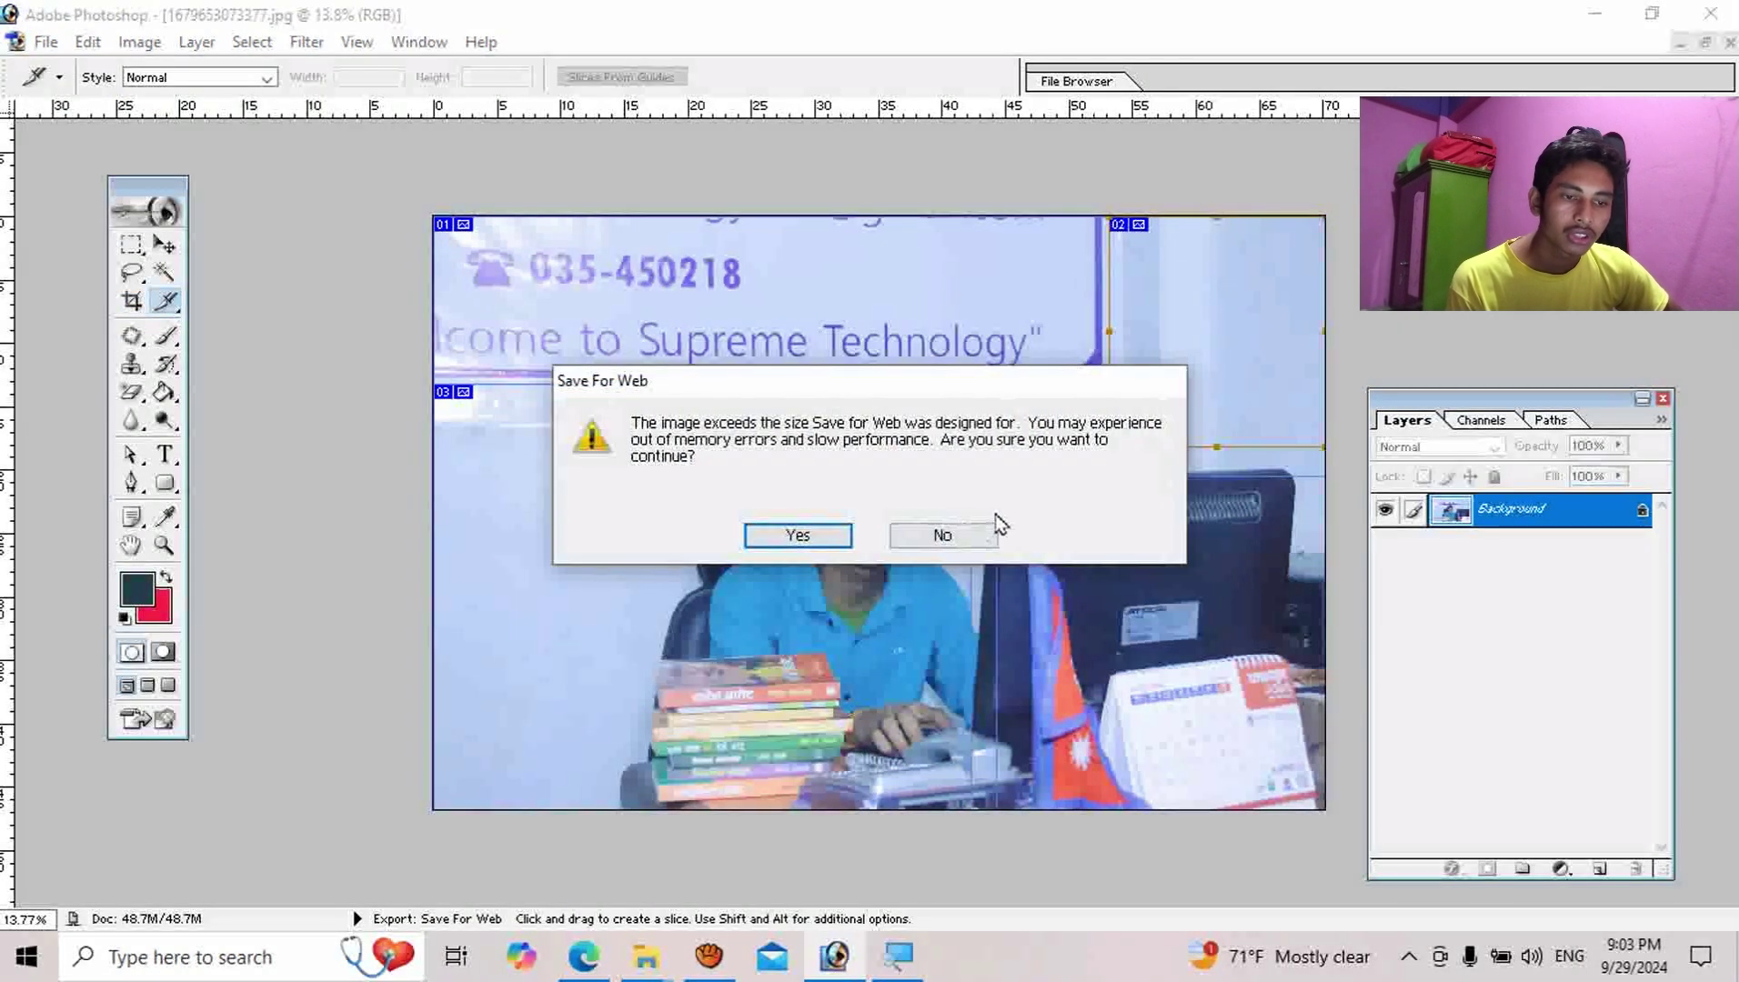
{"action": "left_click", "coordinate": [998, 538]}
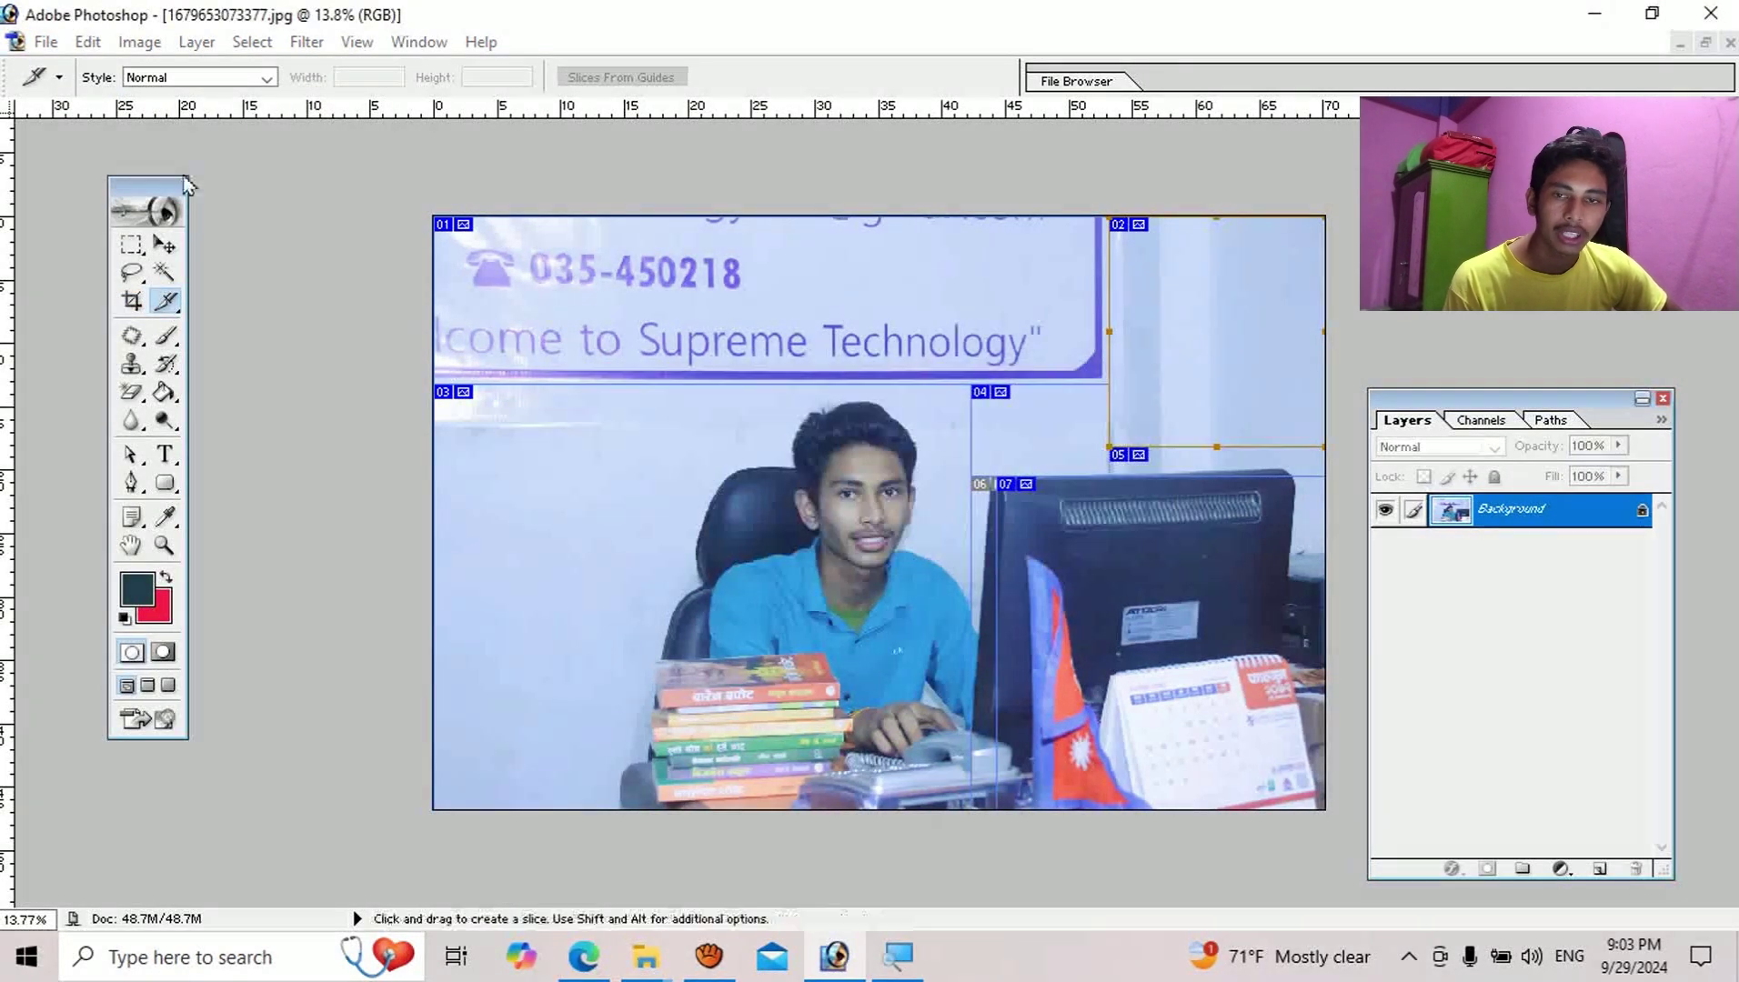
{"action": "left_click", "coordinate": [45, 41]}
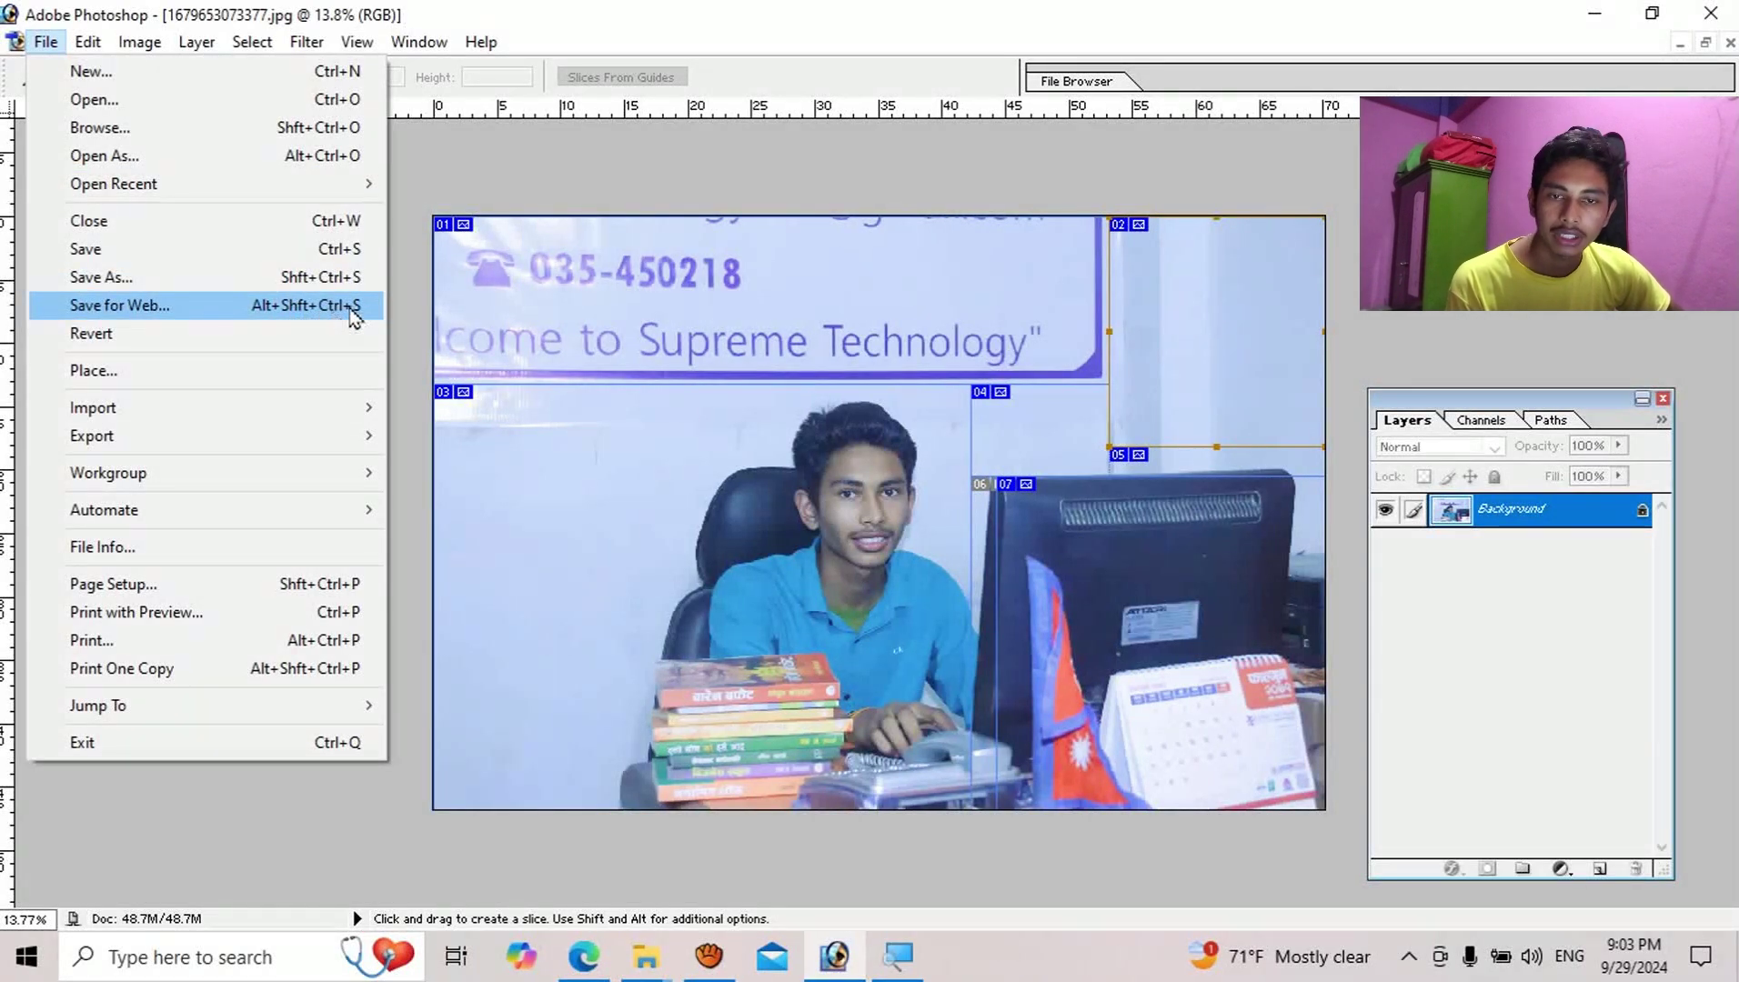
{"action": "left_click", "coordinate": [353, 306]}
{"action": "left_click", "coordinate": [777, 541]}
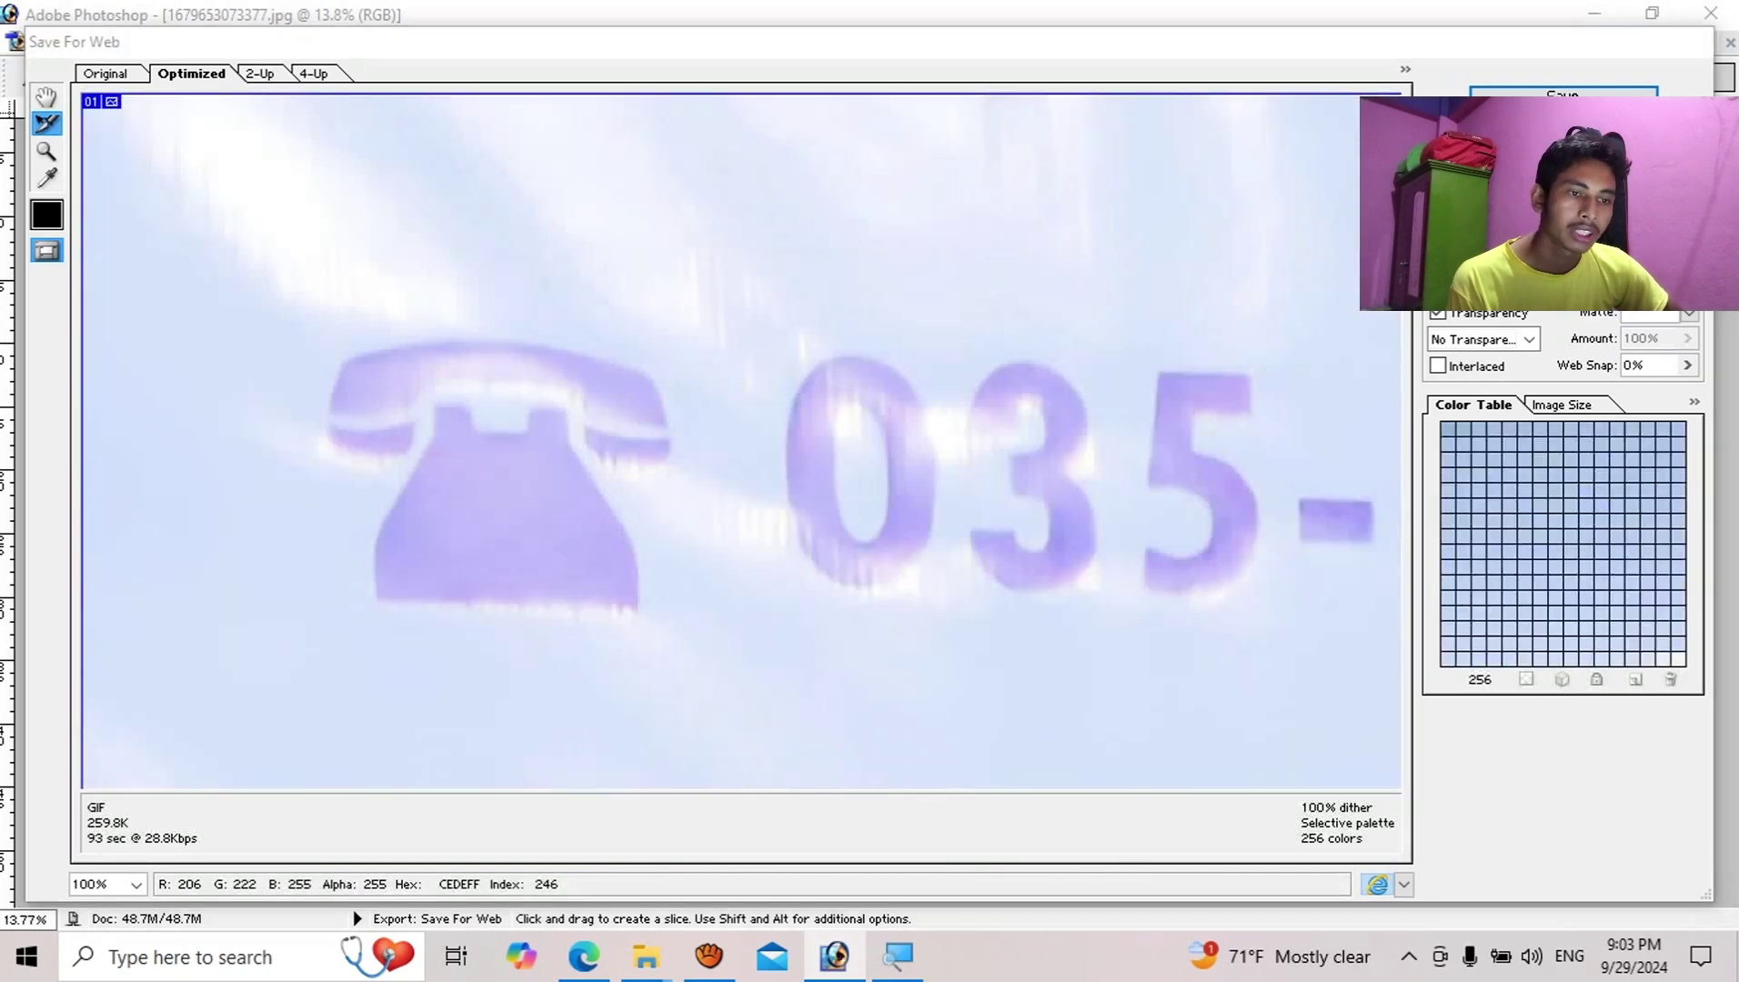
Save the HTML and slice images into a new 'Slice' folder on the Desktop.
{"action": "left_click", "coordinate": [1562, 95]}
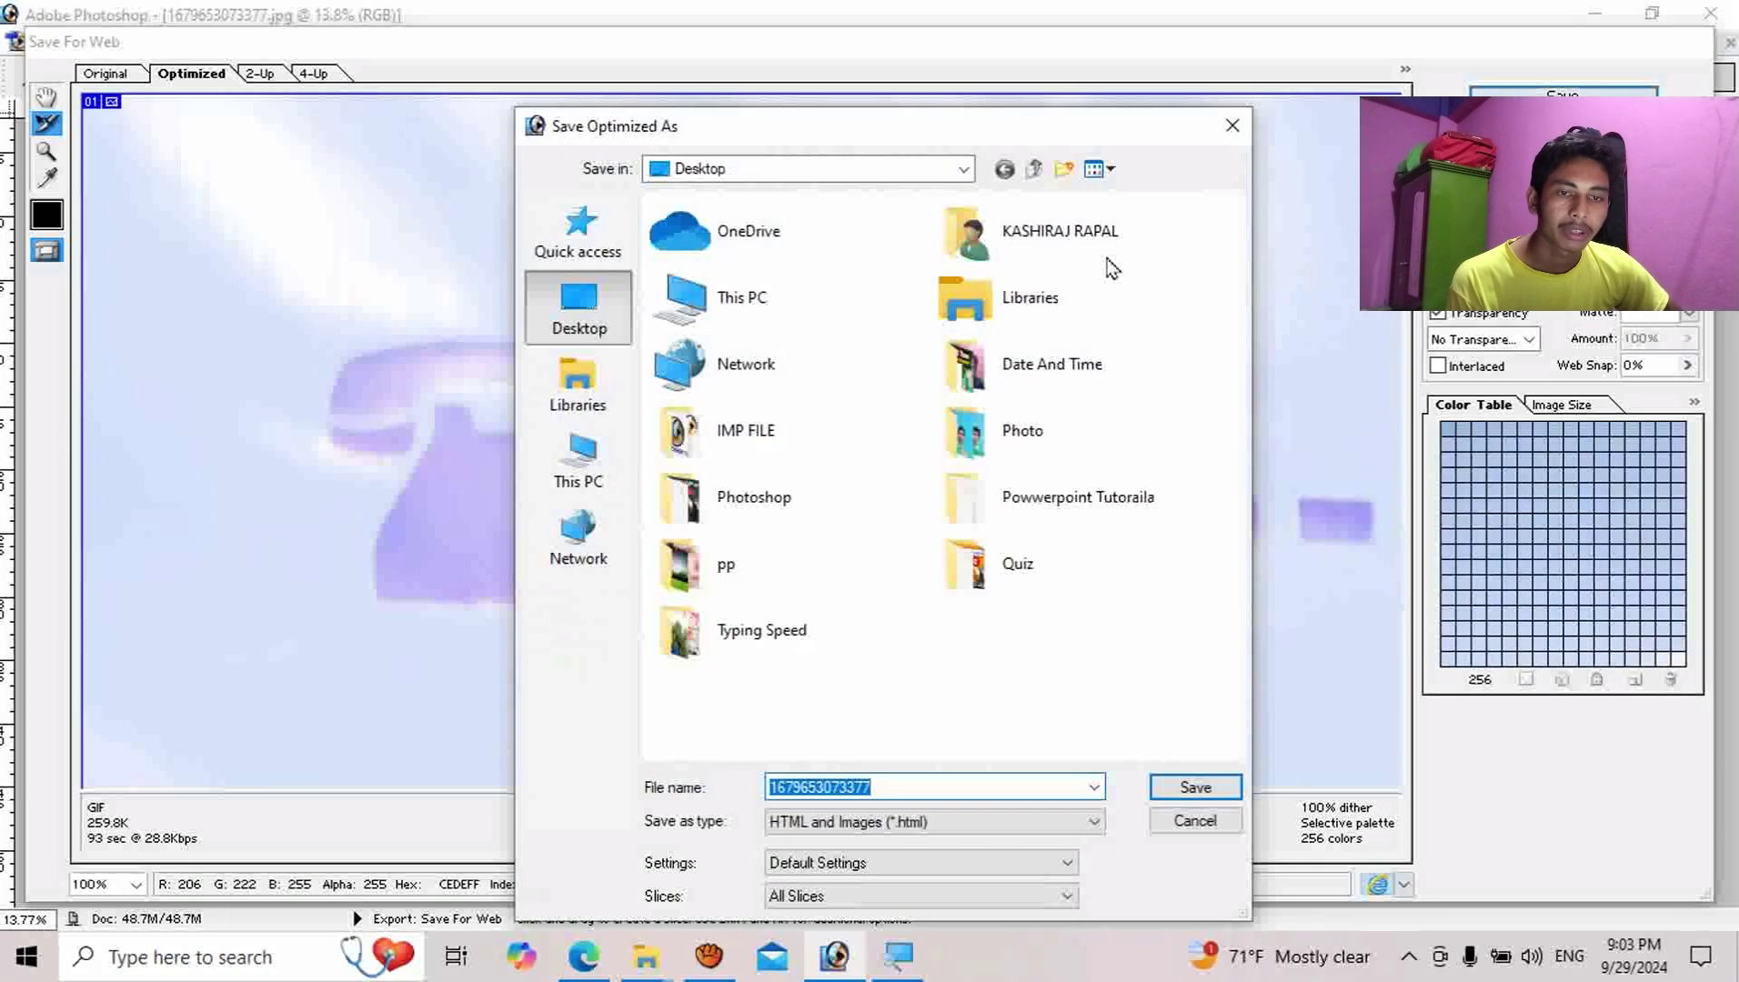
{"action": "left_click", "coordinate": [1068, 669]}
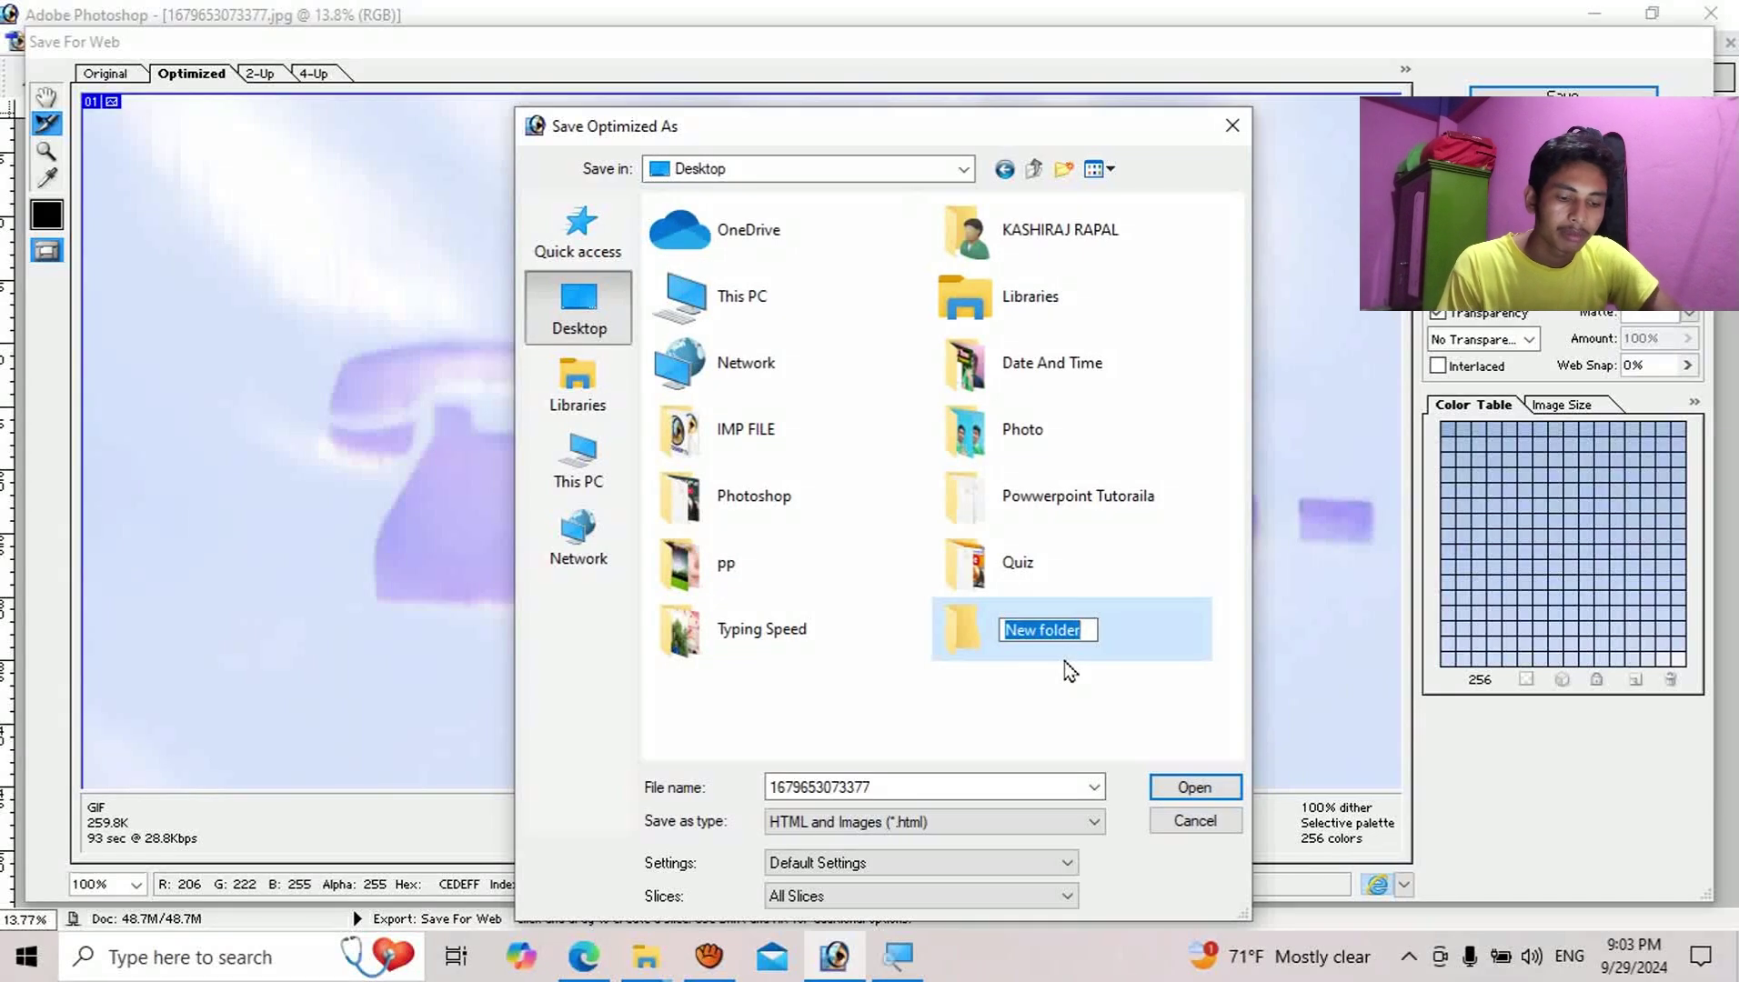
{"action": "type", "text": "Slice"}
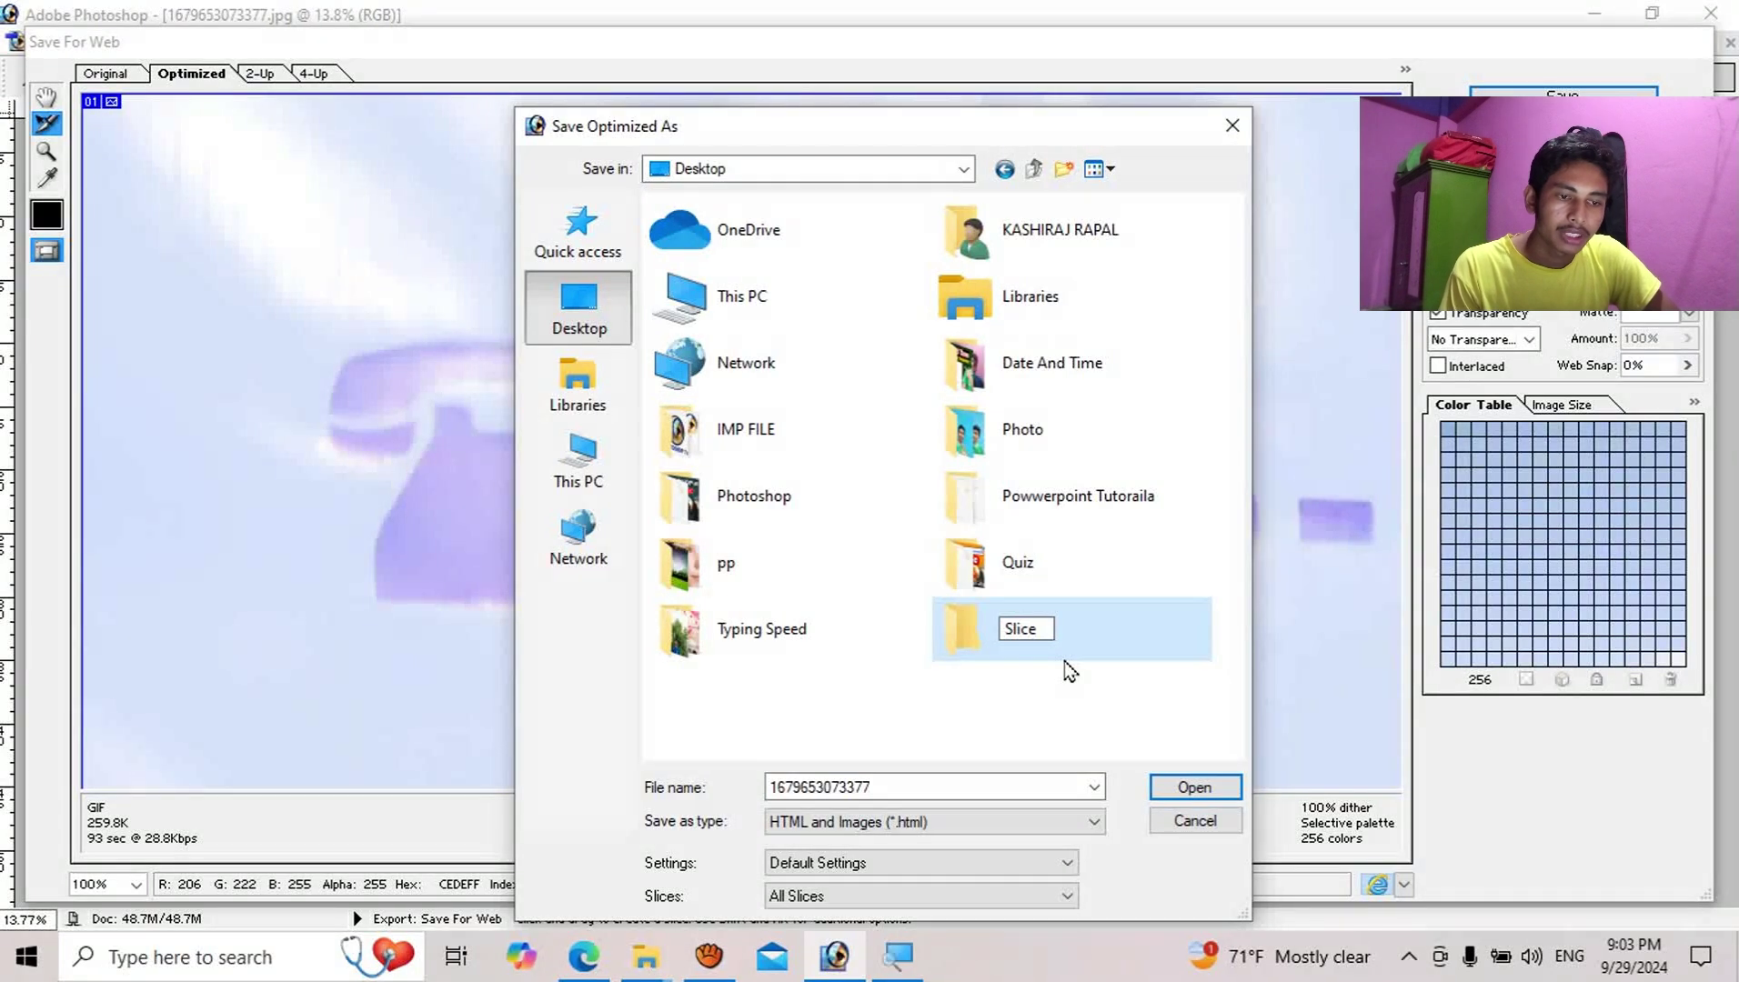
{"action": "key", "text": "Return"}
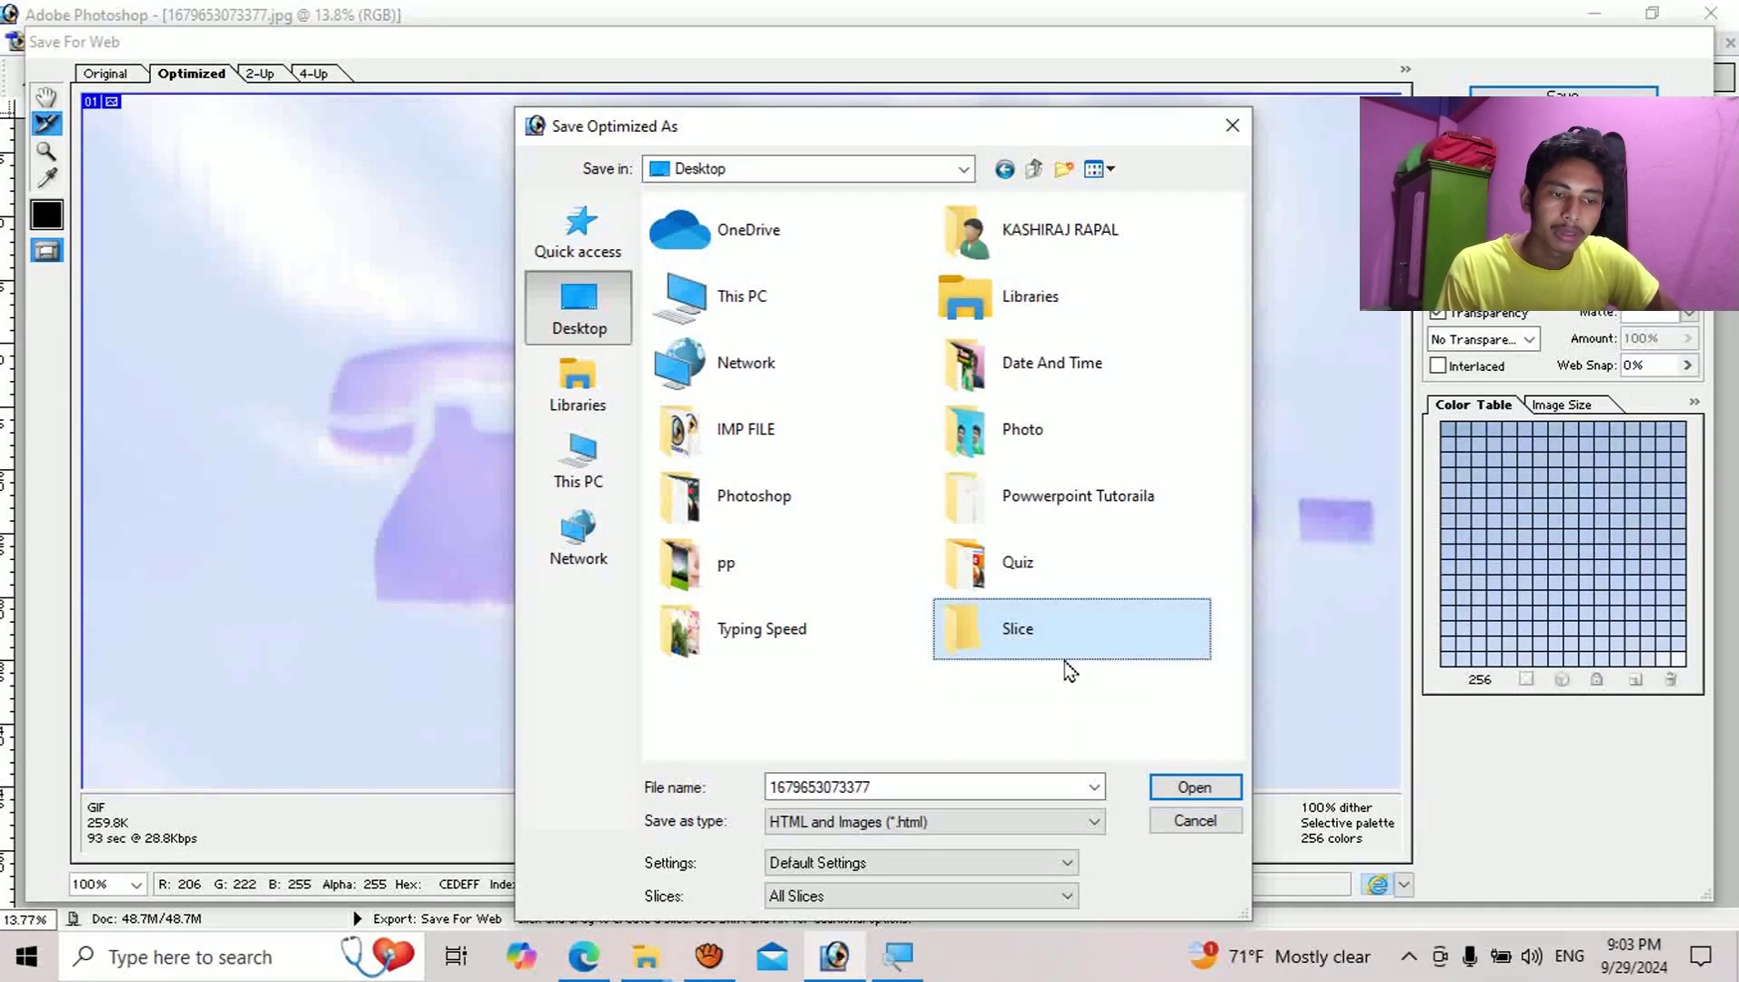
{"action": "double_click", "coordinate": [1056, 649]}
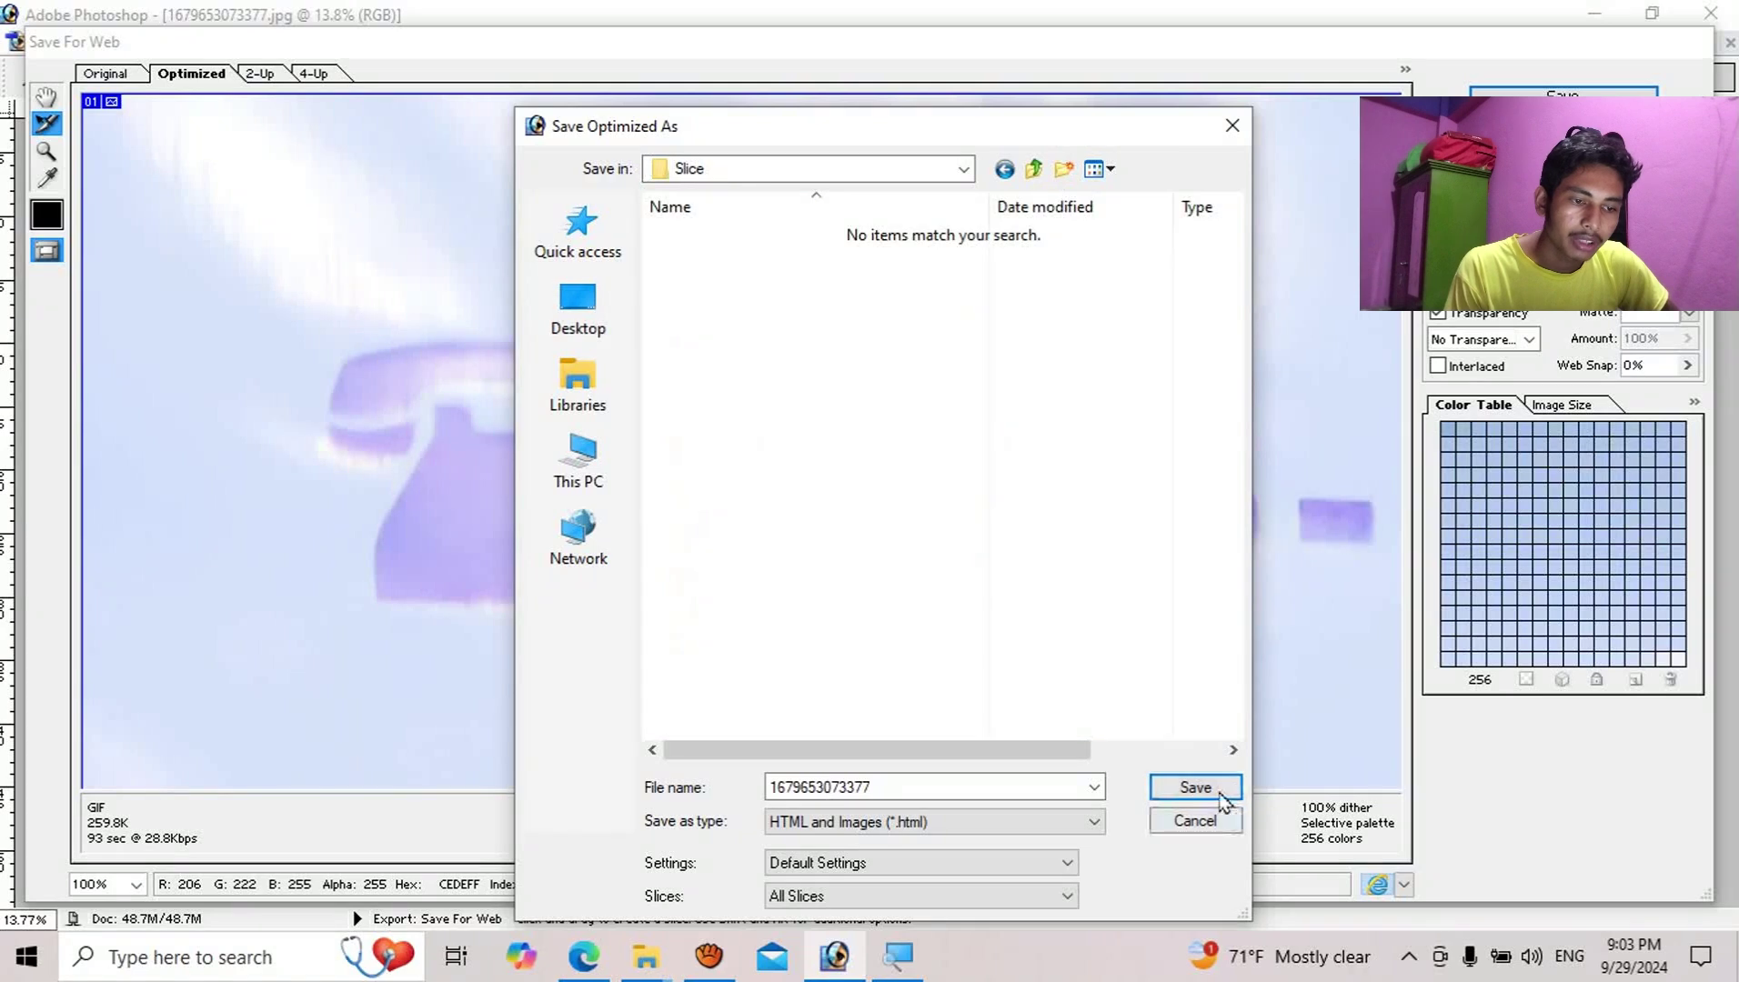
{"action": "left_click", "coordinate": [1218, 791]}
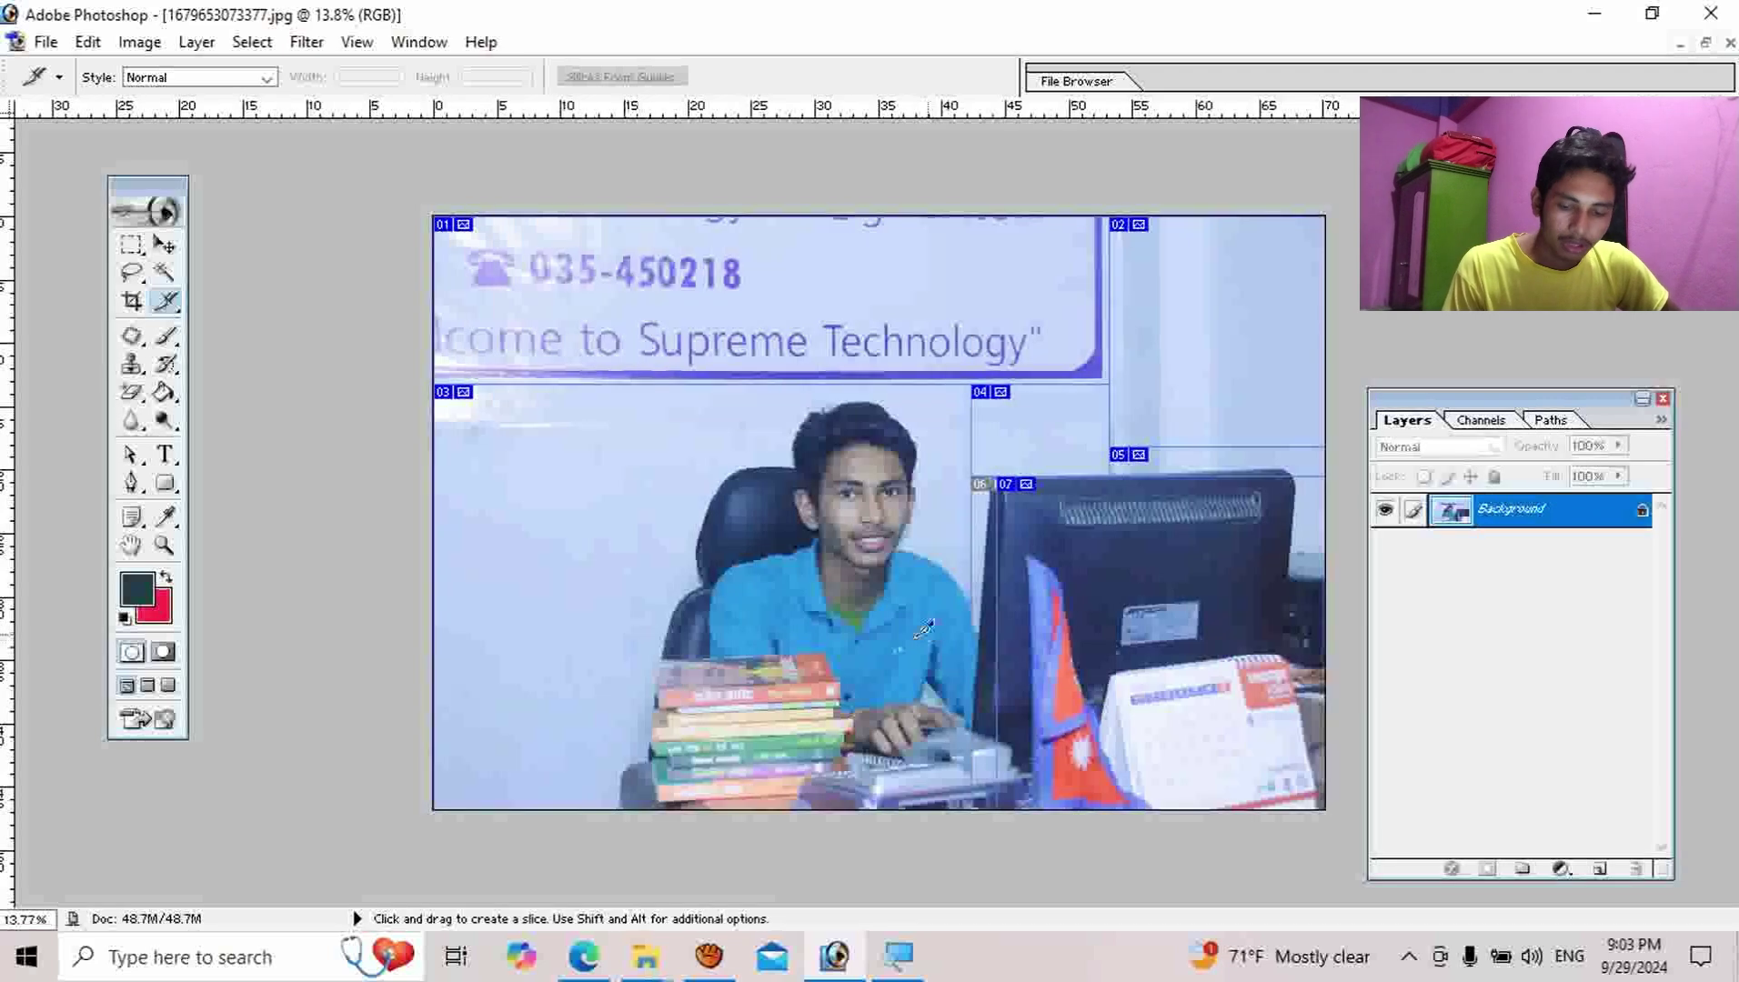
Reveal the desktop, open the Slice folder, and launch 1679653073377.html in Edge.
{"action": "key", "text": "super+d"}
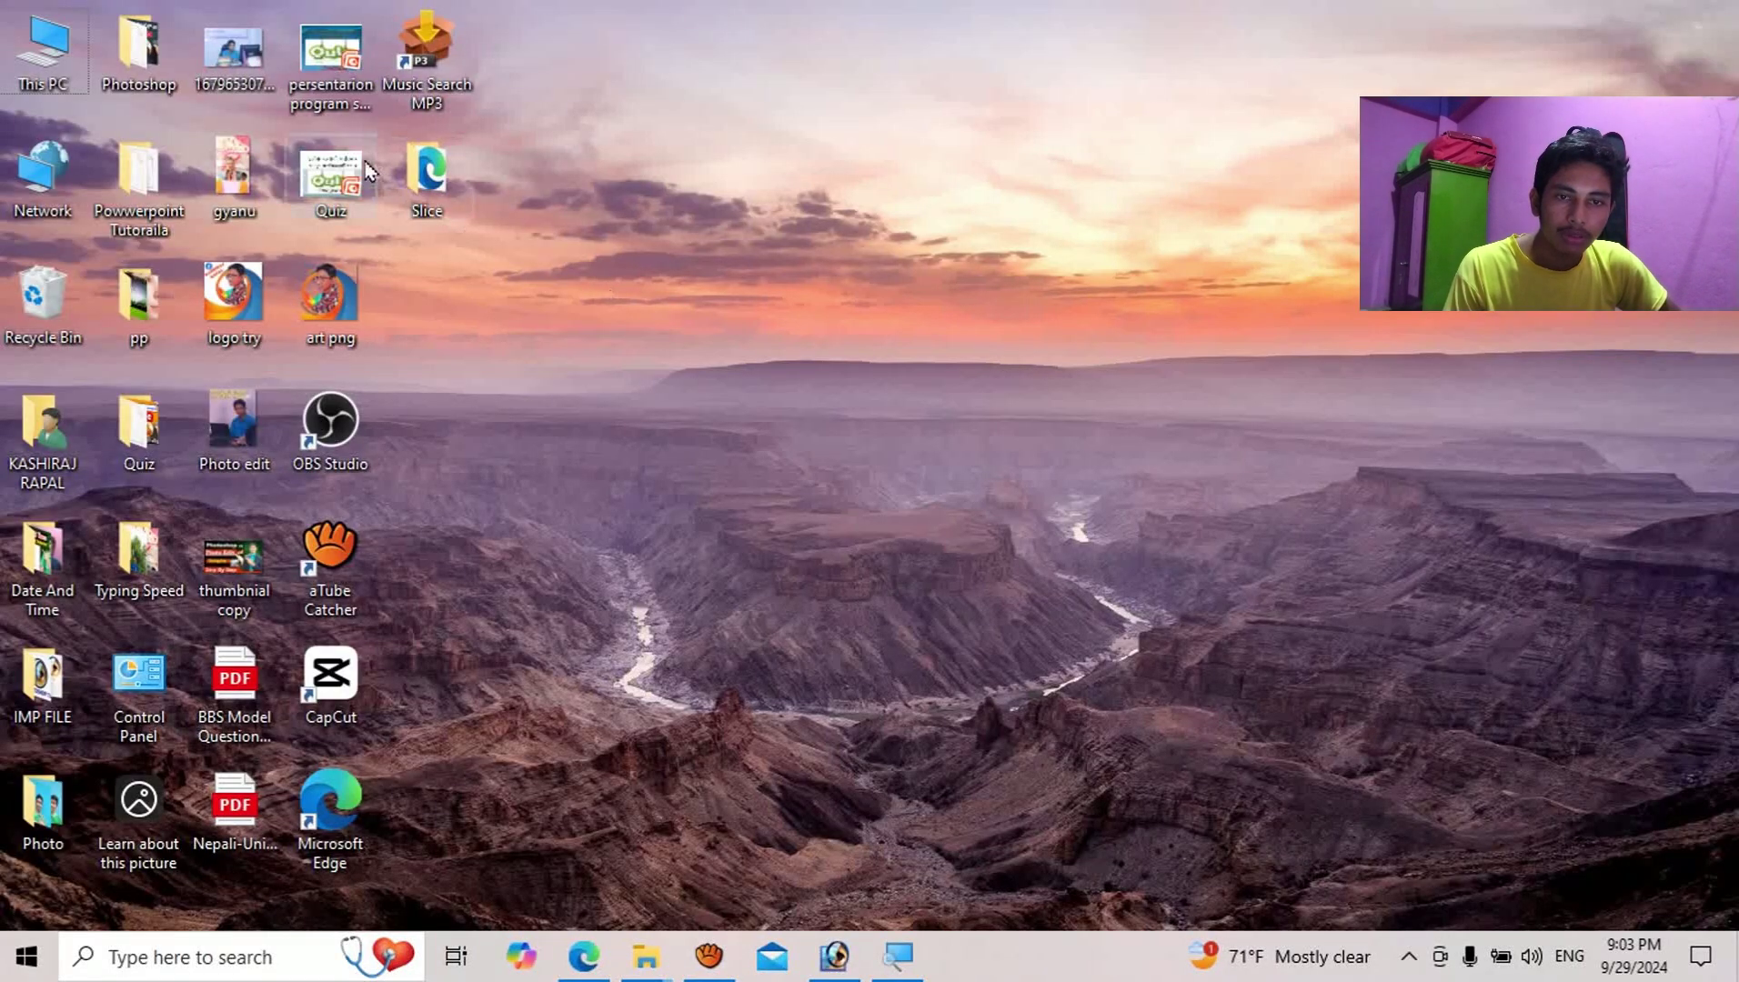
{"action": "mouse_move", "coordinate": [426, 175]}
{"action": "left_mouse_down"}
{"action": "mouse_move", "coordinate": [688, 274]}
{"action": "mouse_move", "coordinate": [995, 348]}
{"action": "left_mouse_up"}
{"action": "left_click_drag", "start_coordinate": [869, 194], "coordinate": [912, 186]}
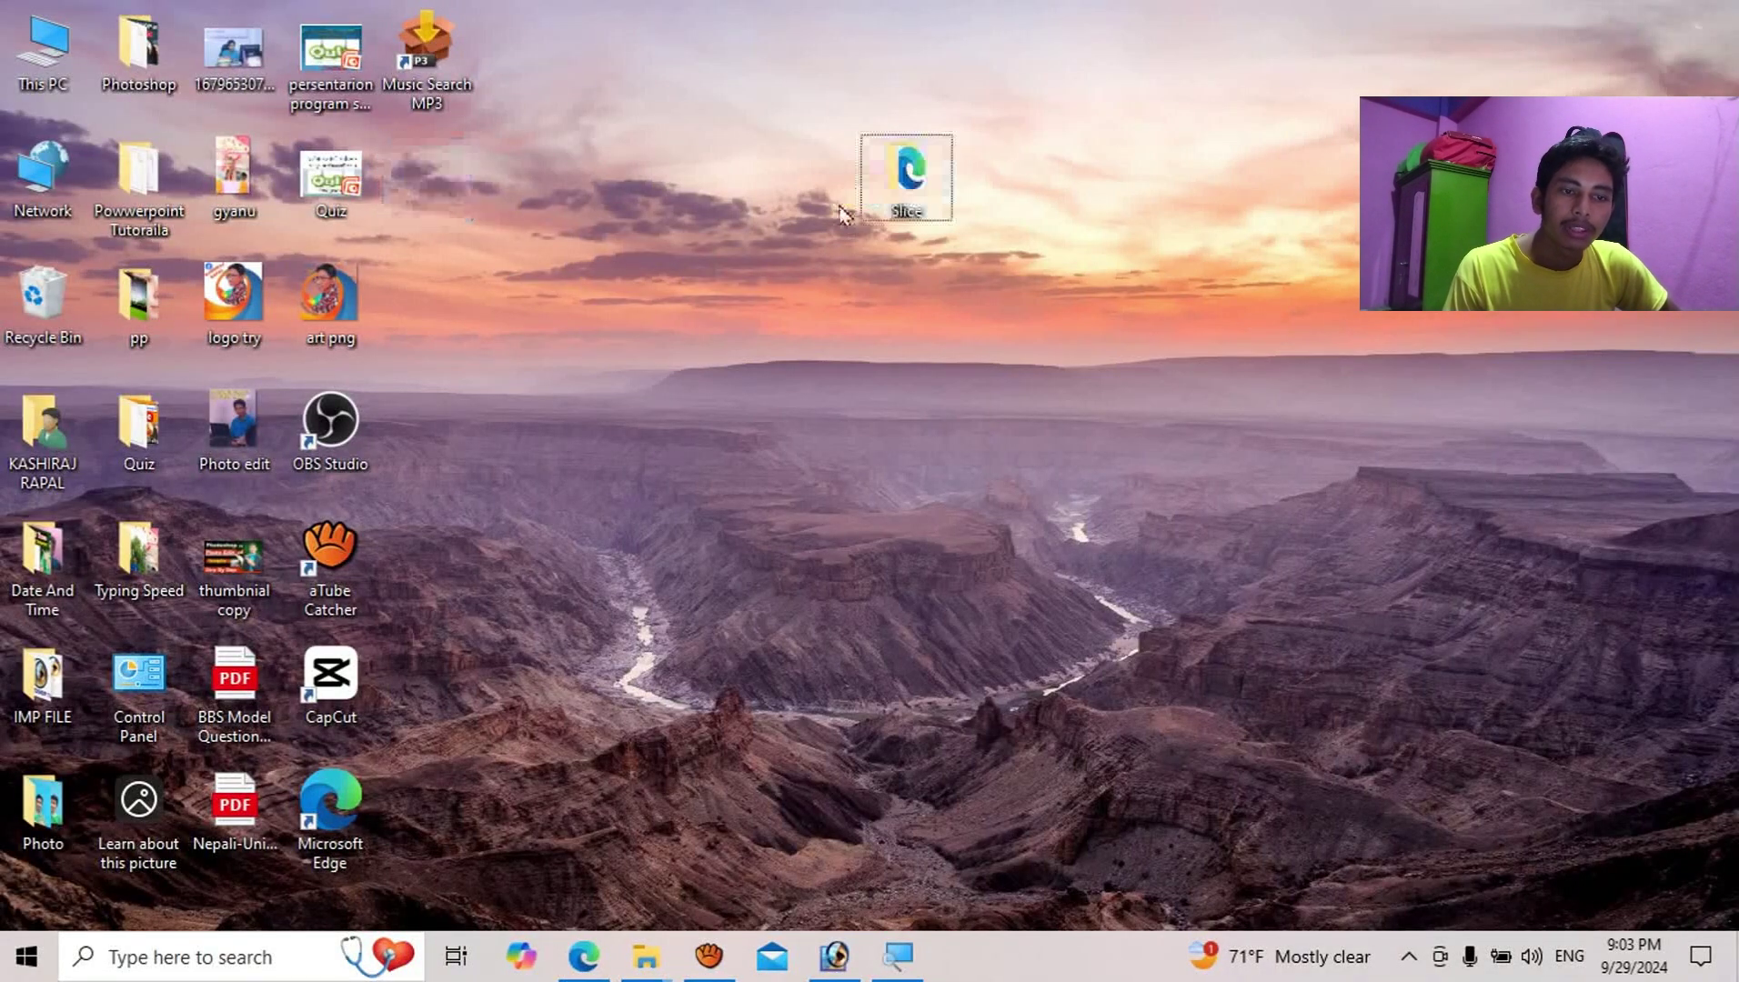
{"action": "double_click", "coordinate": [909, 182]}
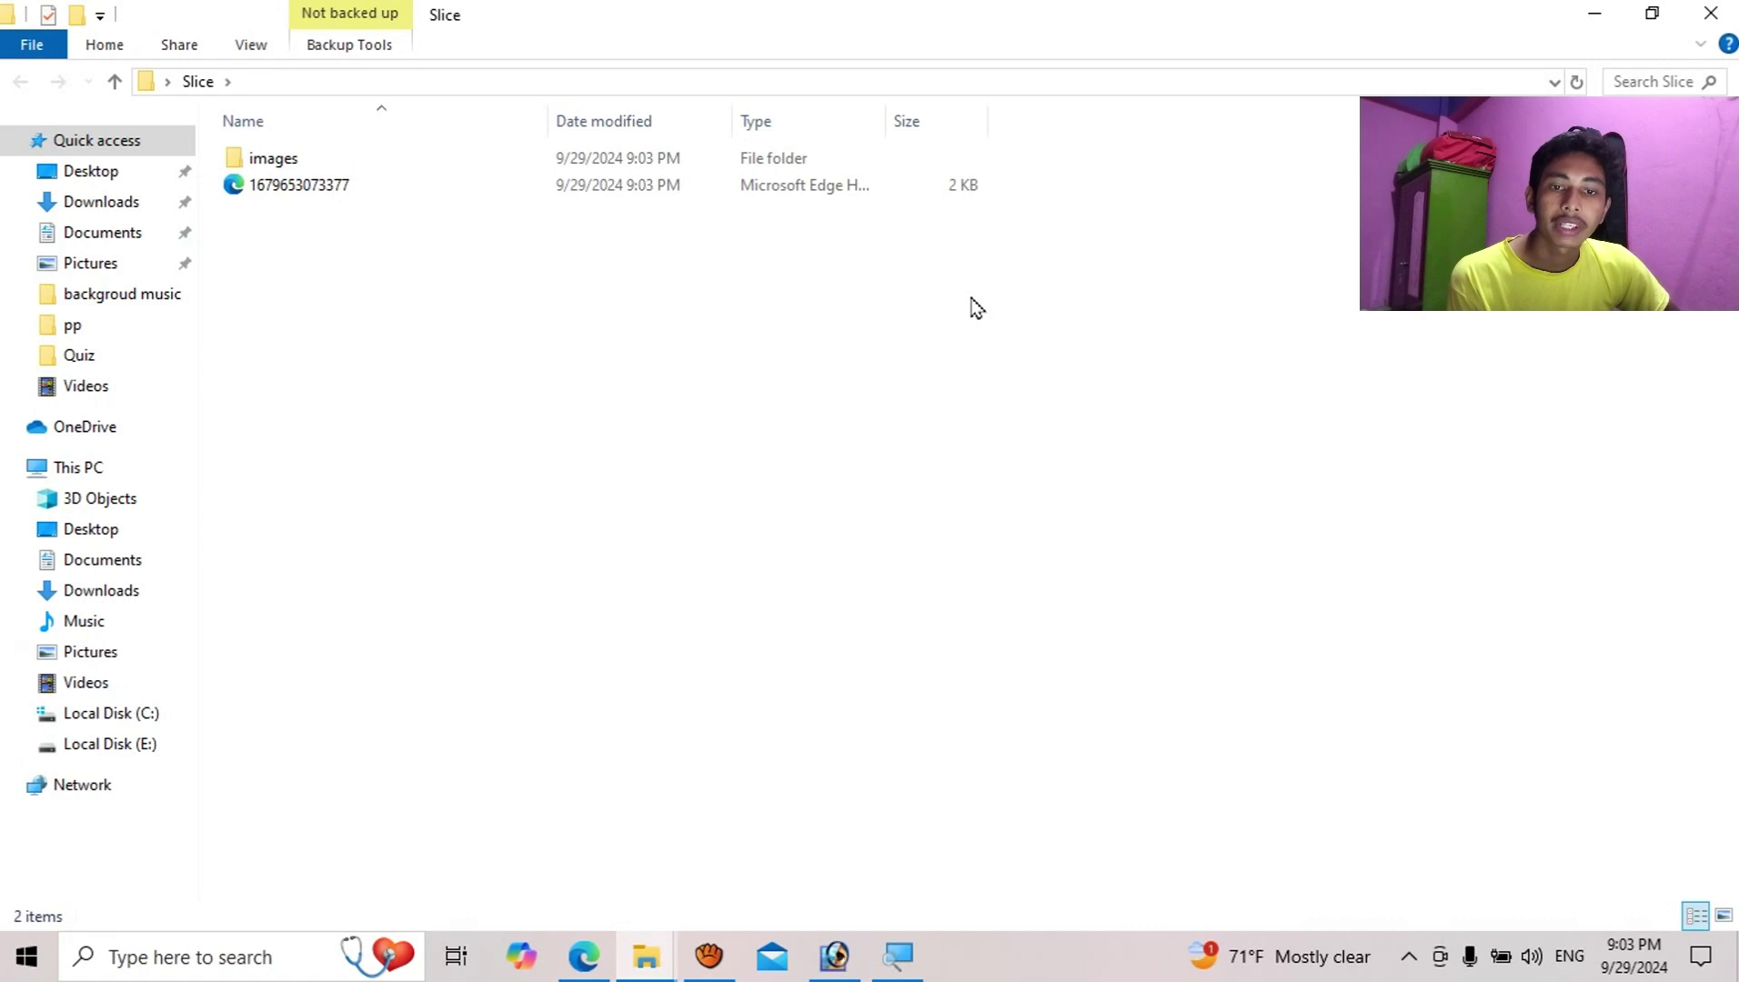
{"action": "left_click", "coordinate": [386, 191]}
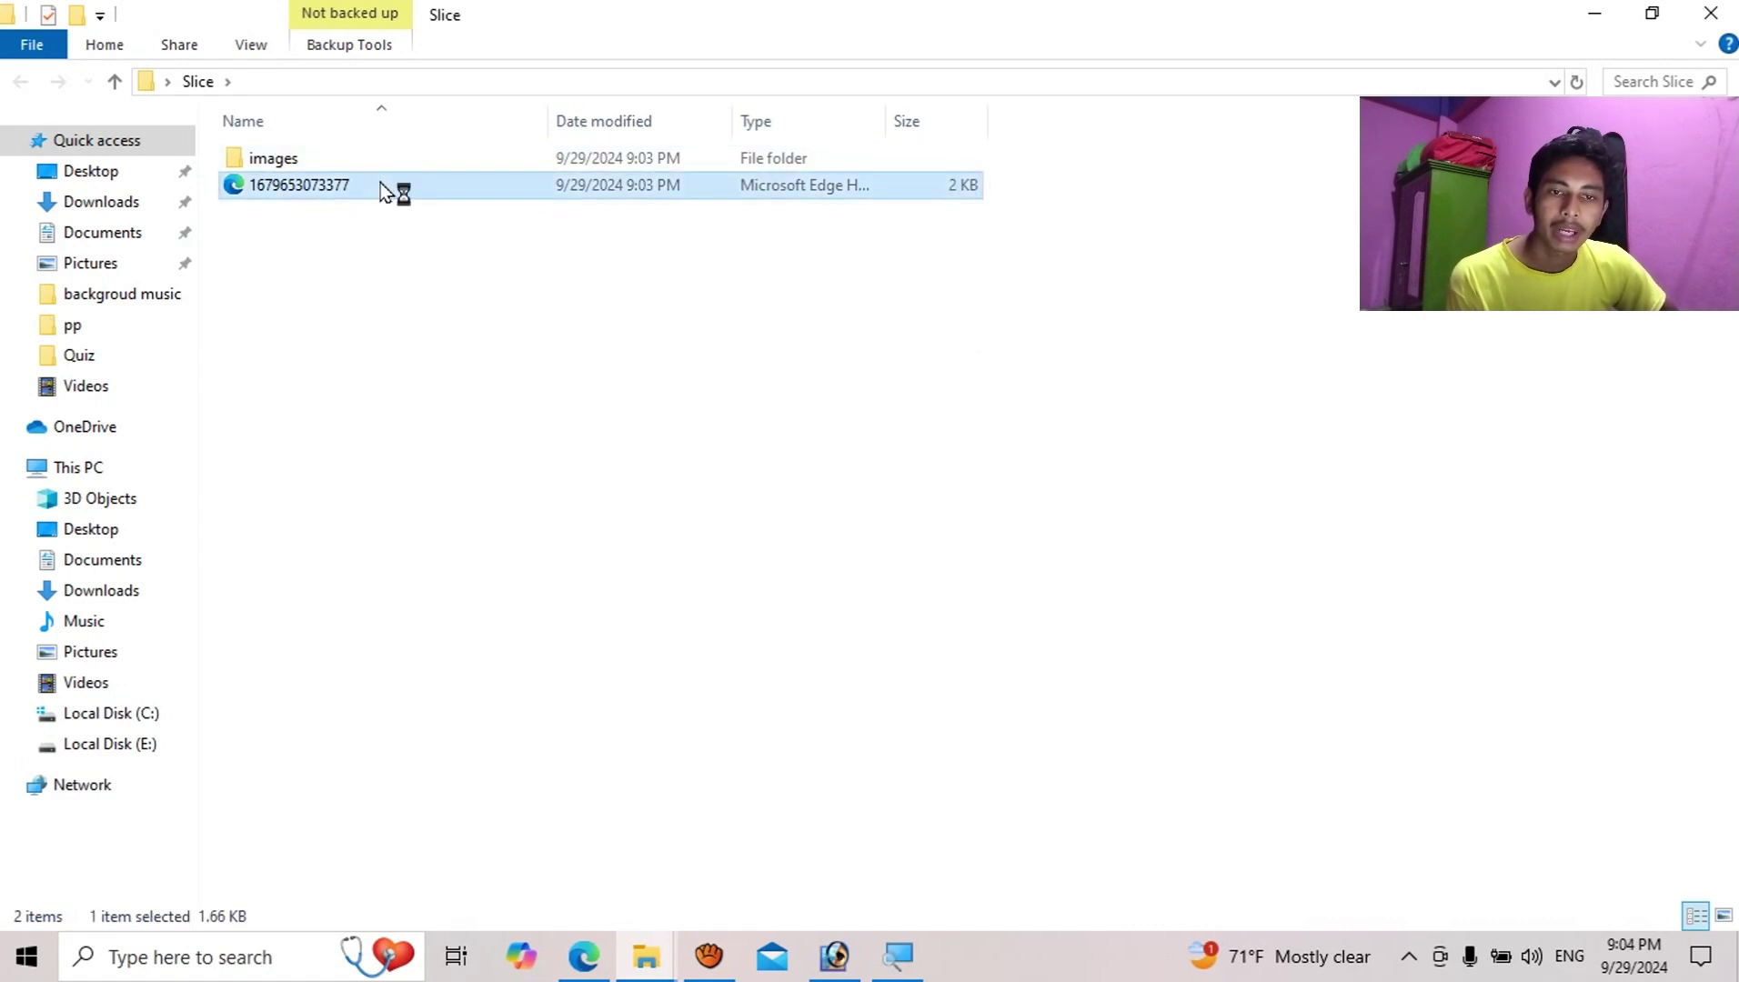
{"action": "double_click", "coordinate": [387, 191]}
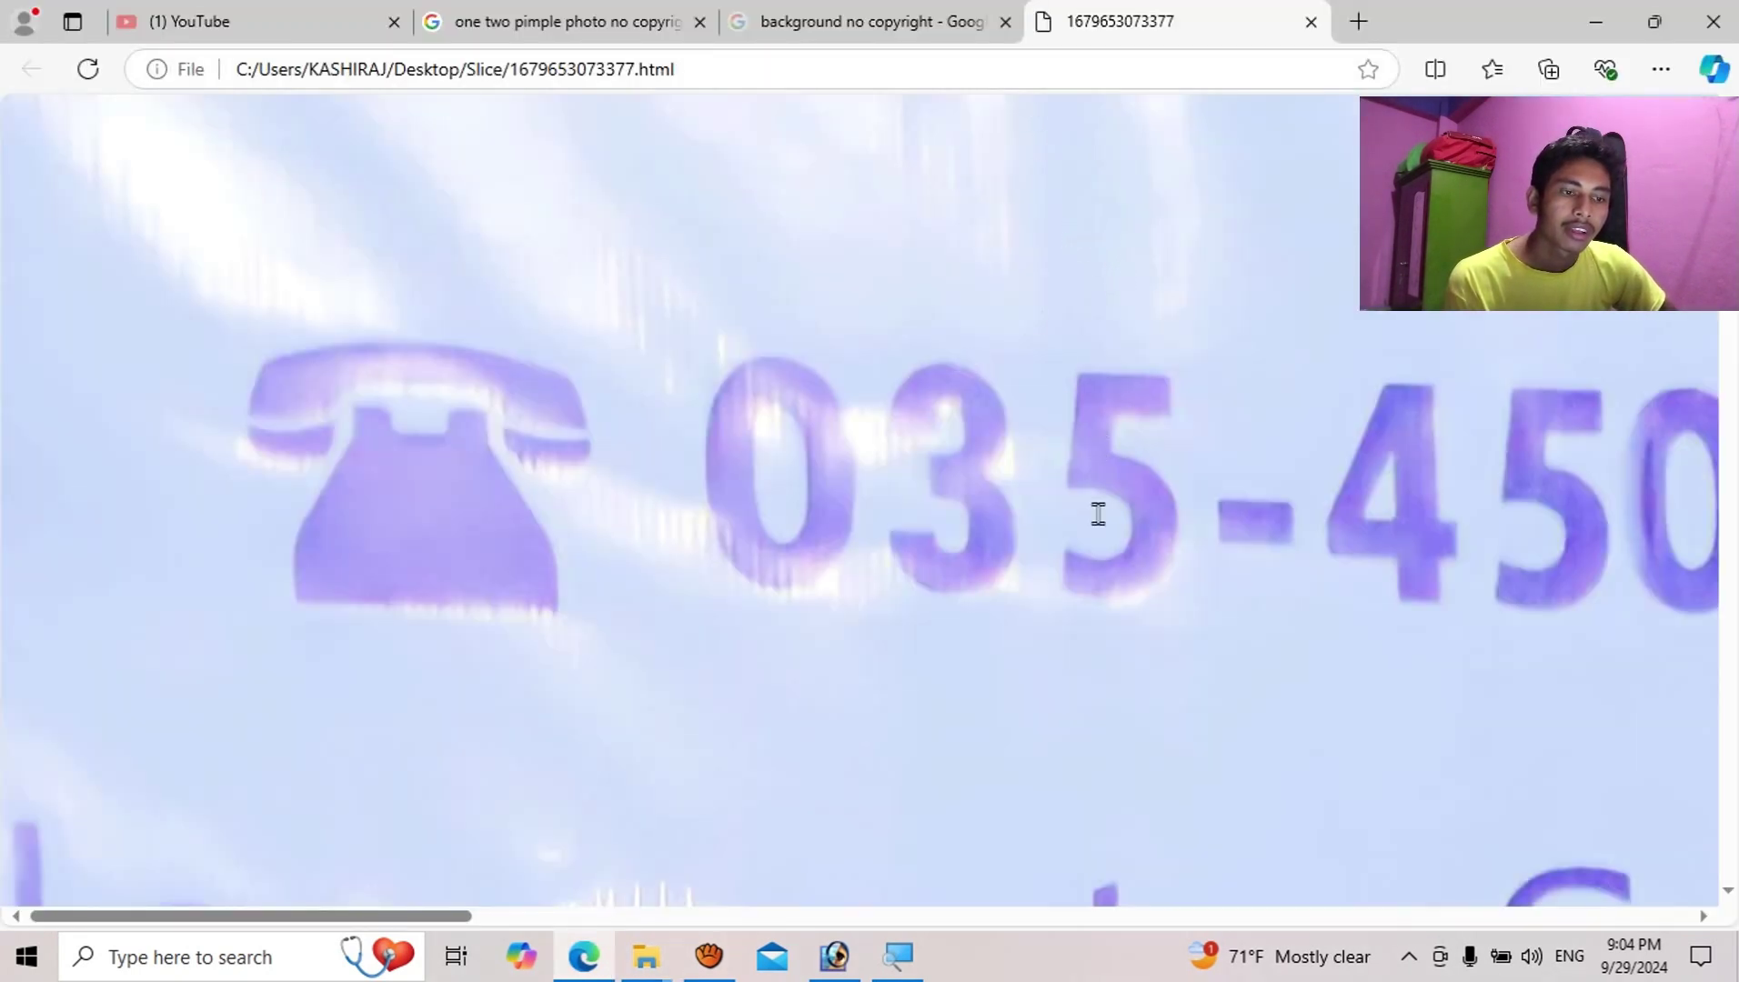
Zoom the Edge page out to see the whole sliced photo, then minimize Edge.
{"action": "scroll", "coordinate": [1094, 509], "scroll_direction": "down", "scroll_amount": 1}
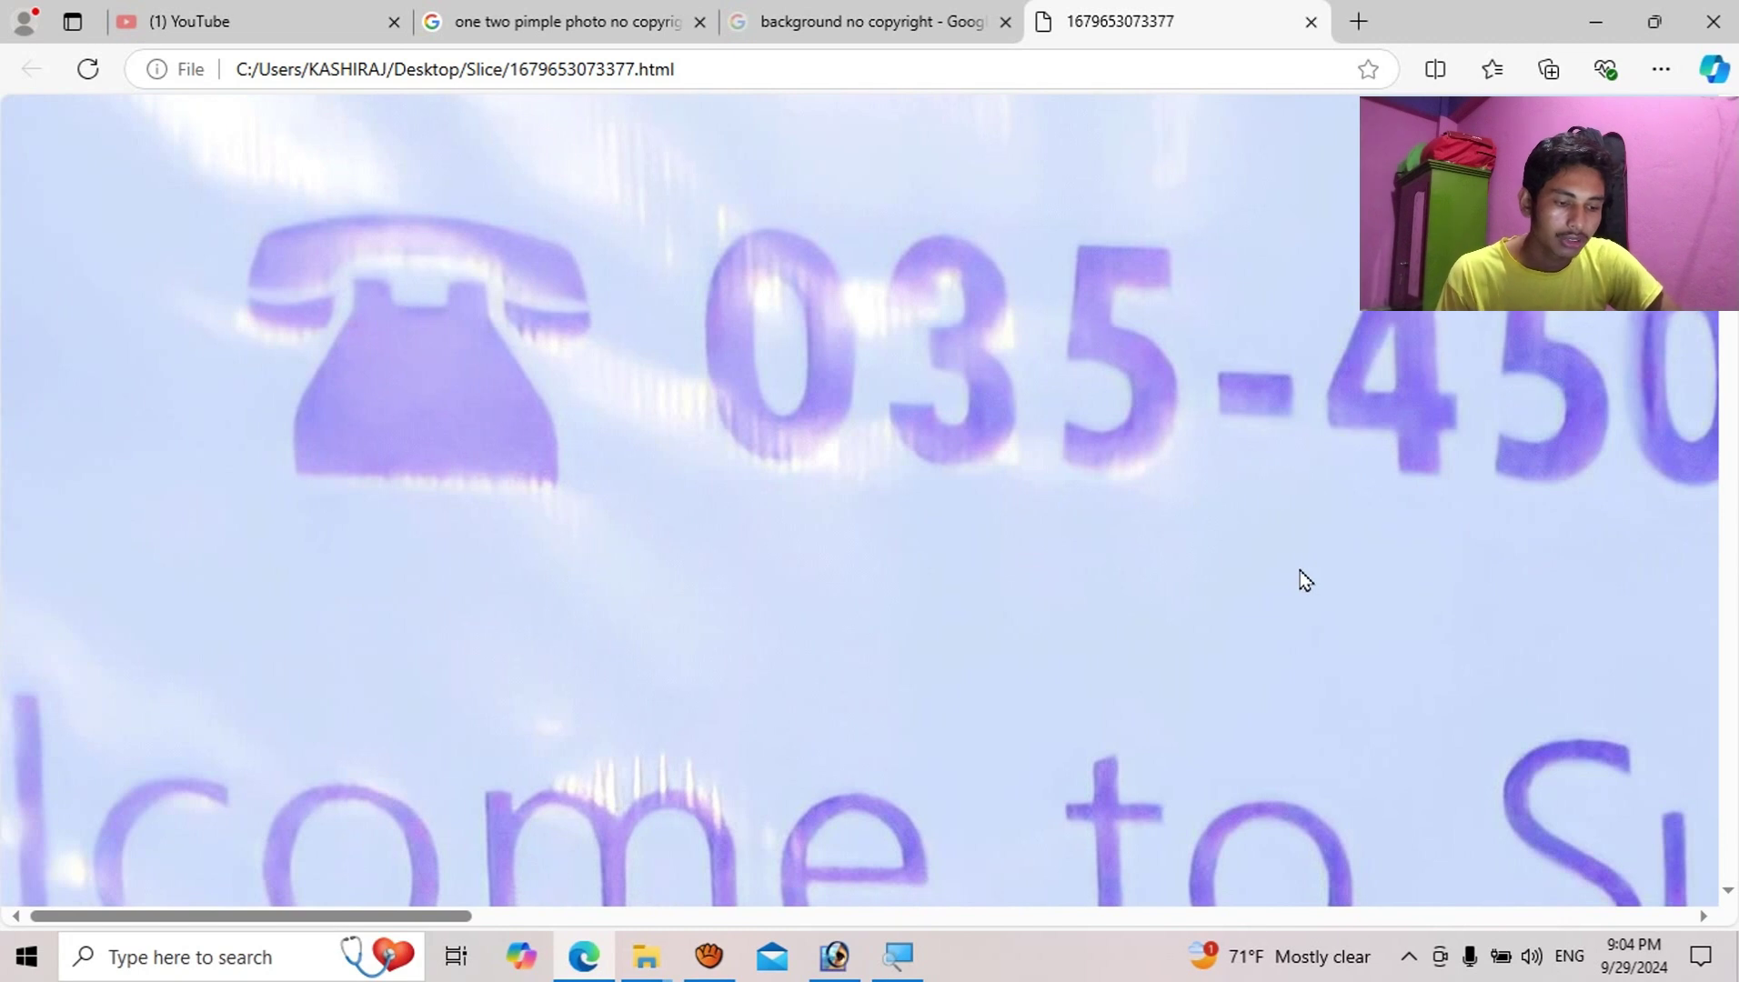
{"action": "scroll", "coordinate": [1300, 570], "scroll_direction": "down", "scroll_amount": 1, "text": "ctrl"}
{"action": "scroll", "coordinate": [1300, 570], "scroll_direction": "down", "scroll_amount": 1, "text": "ctrl"}
{"action": "scroll", "coordinate": [1301, 570], "scroll_direction": "down", "scroll_amount": 2, "text": "ctrl"}
{"action": "scroll", "coordinate": [1300, 570], "scroll_direction": "down", "scroll_amount": 1, "text": "ctrl"}
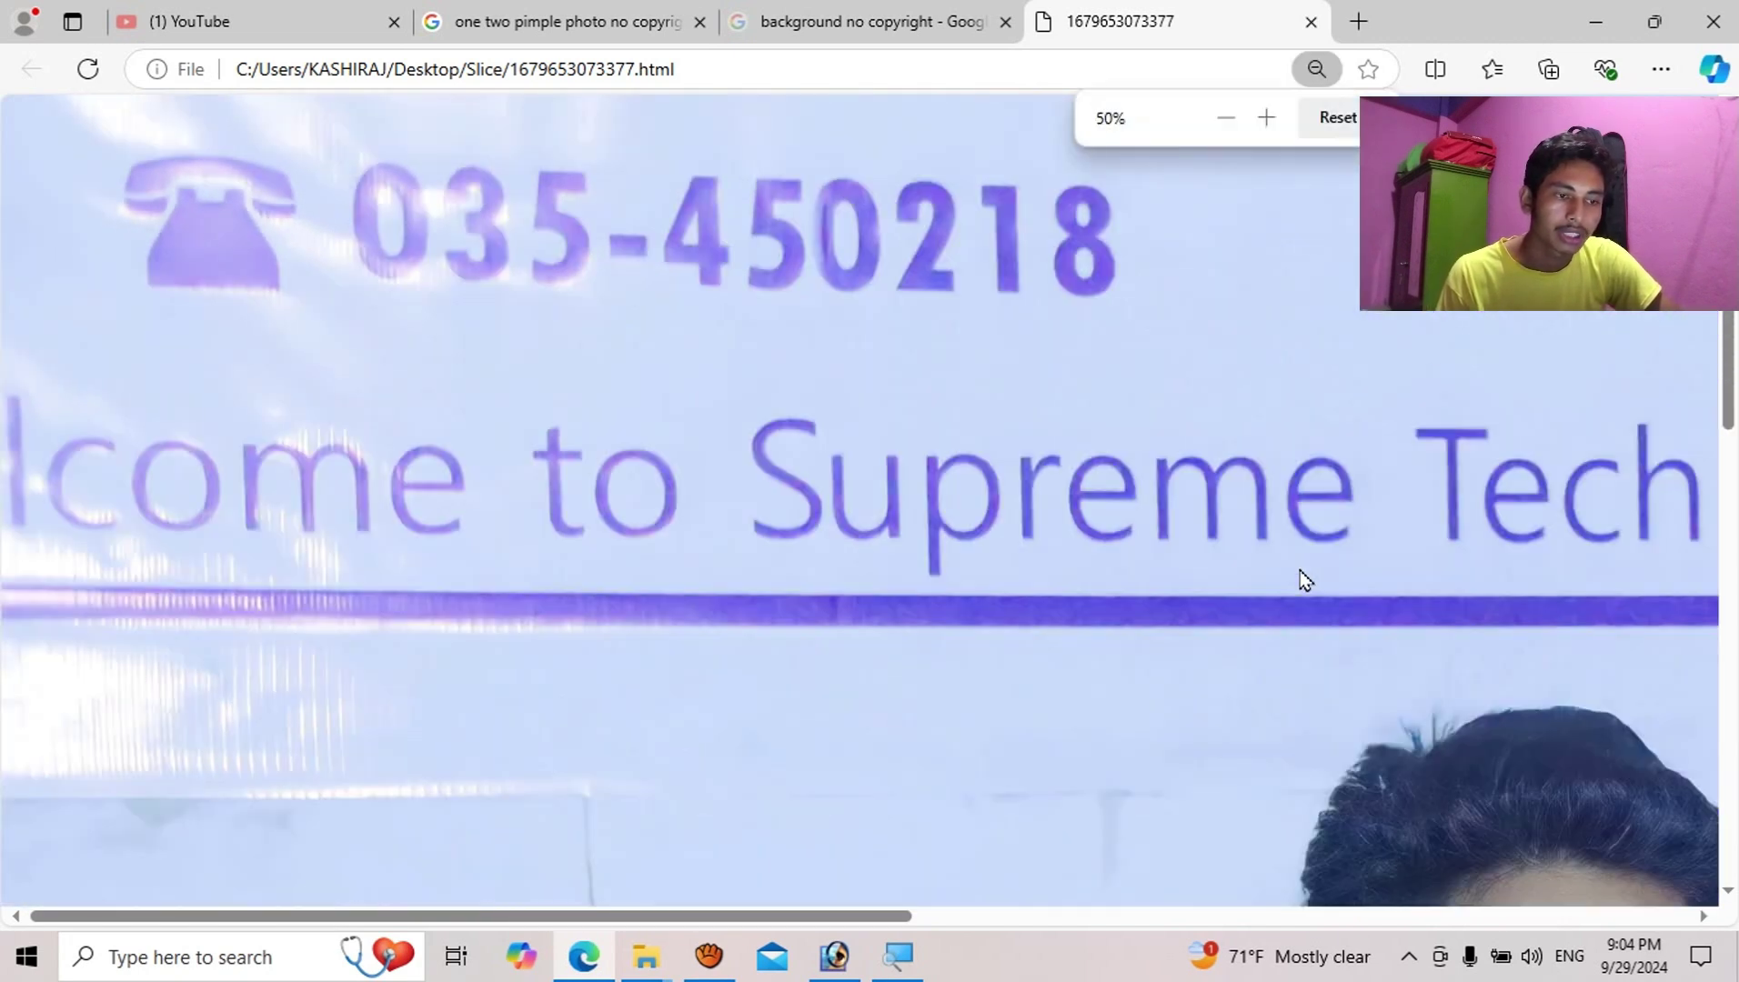
{"action": "scroll", "coordinate": [1300, 571], "scroll_direction": "down", "scroll_amount": 2, "text": "ctrl"}
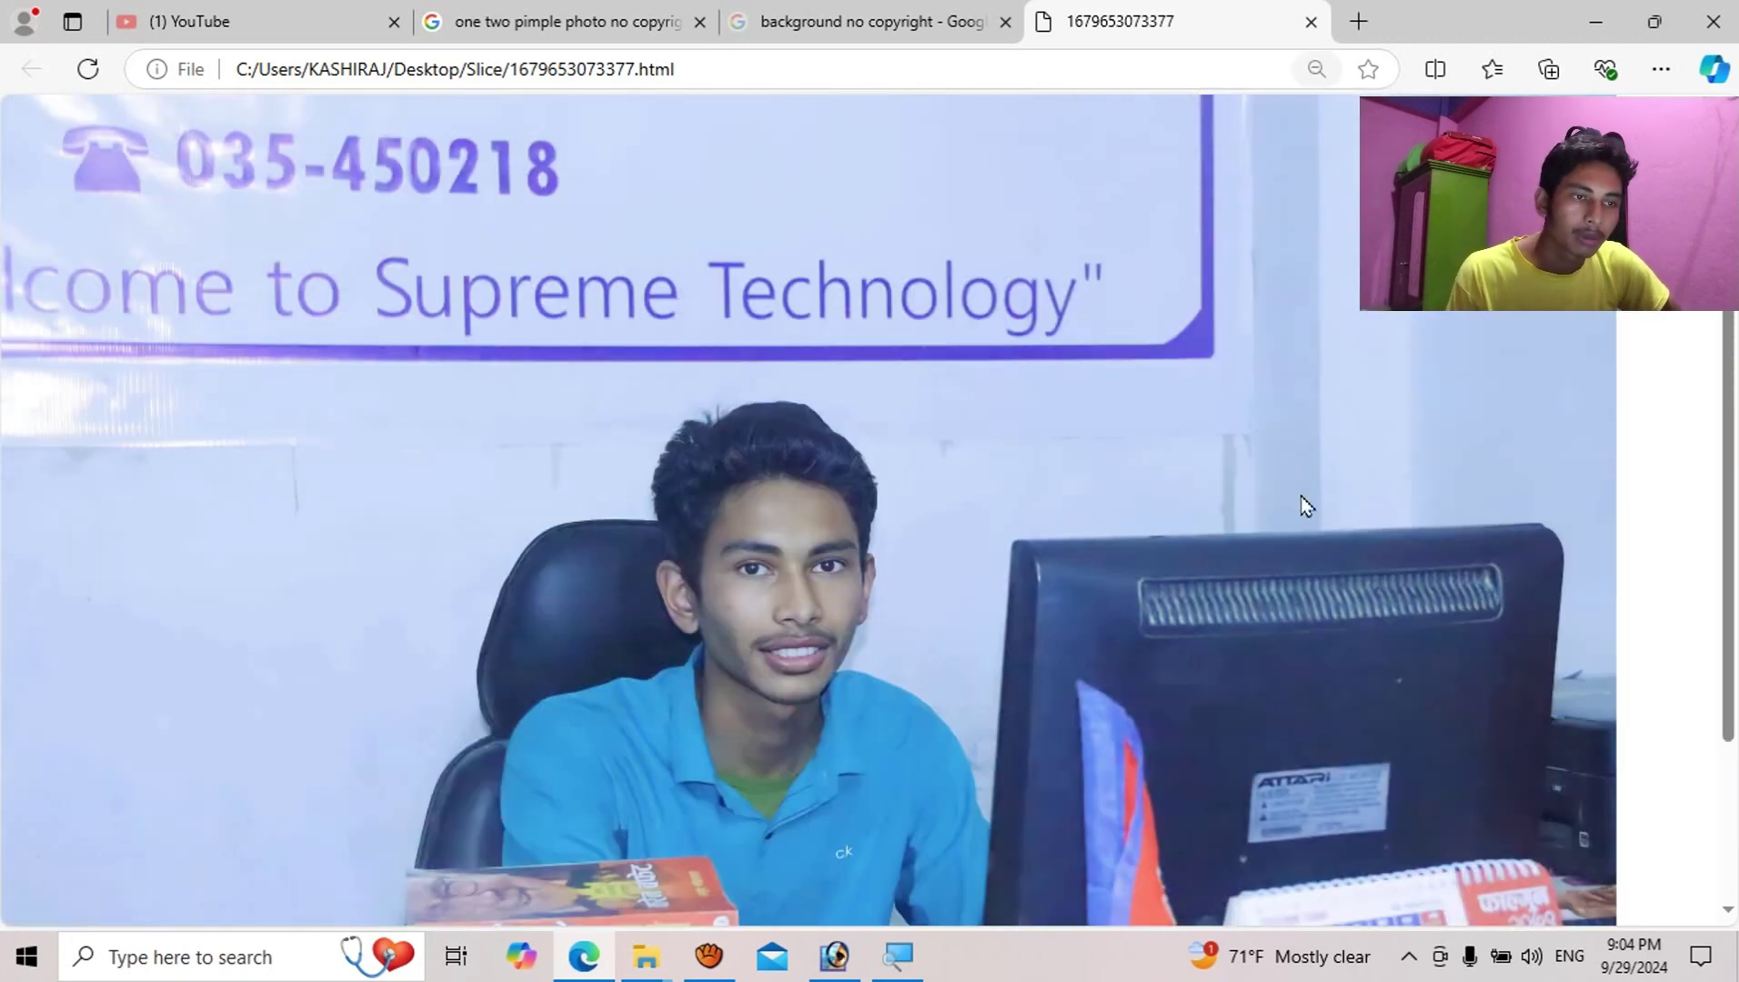
{"action": "left_click", "coordinate": [1590, 24]}
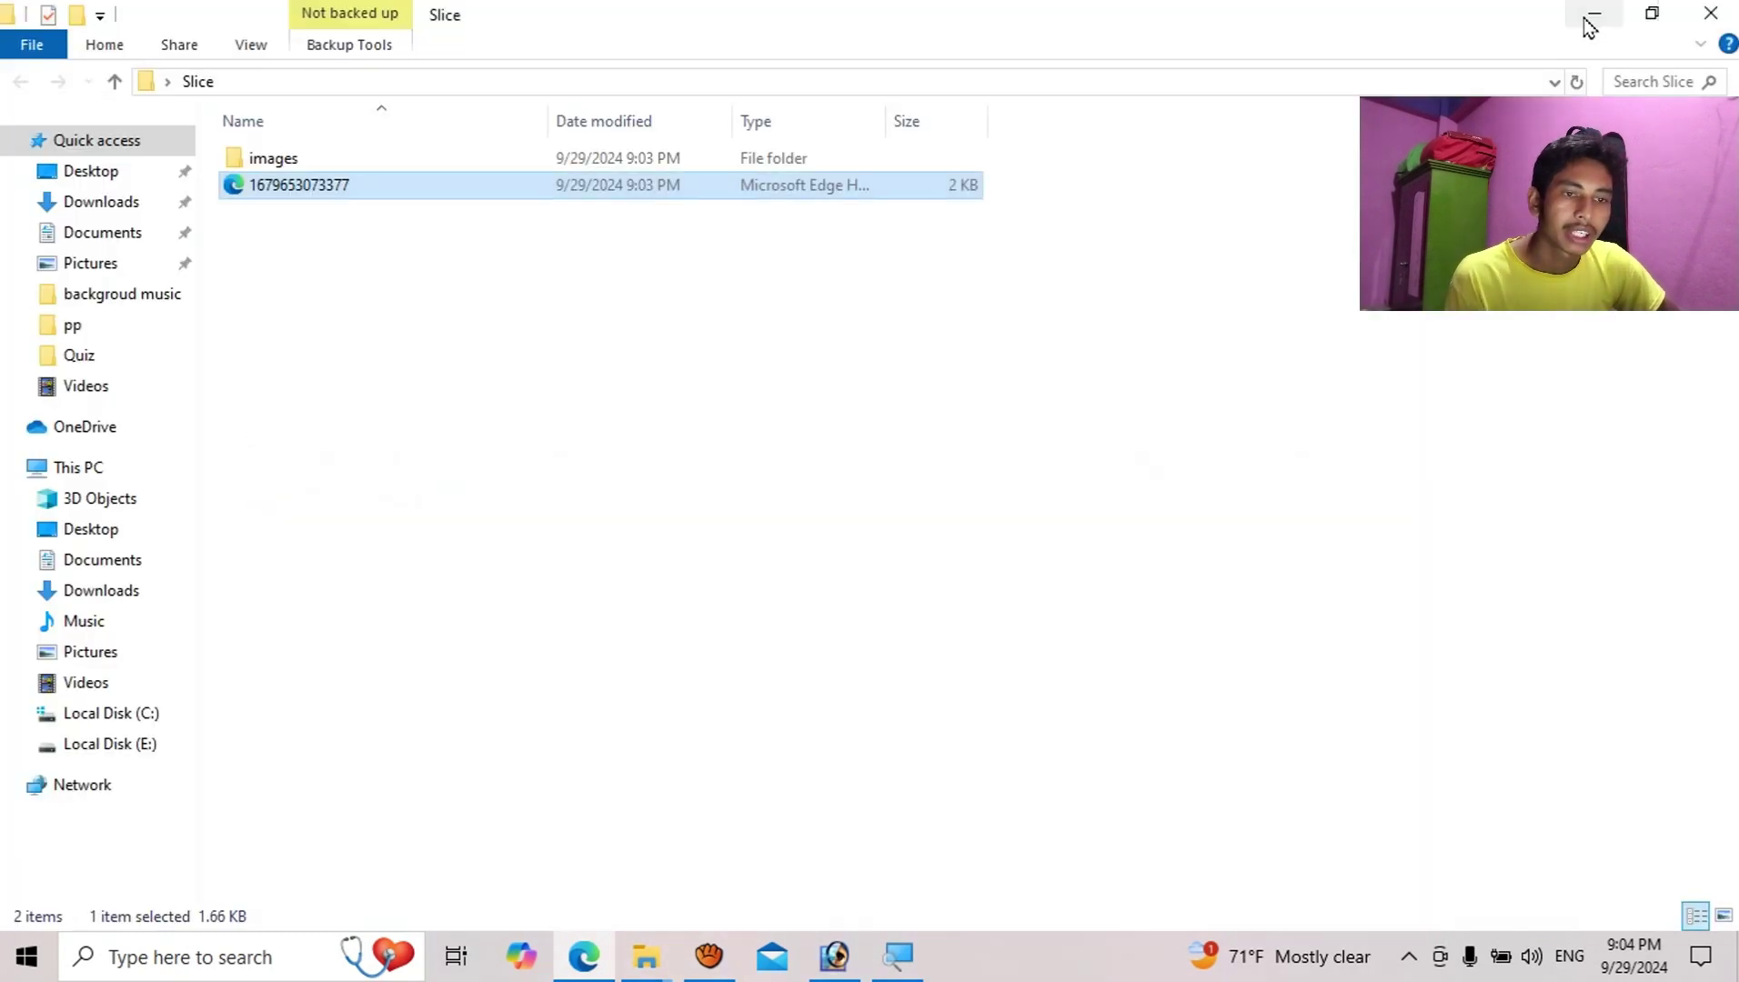
Open the images folder and refresh it to list the slice GIFs.
{"action": "left_click", "coordinate": [320, 168]}
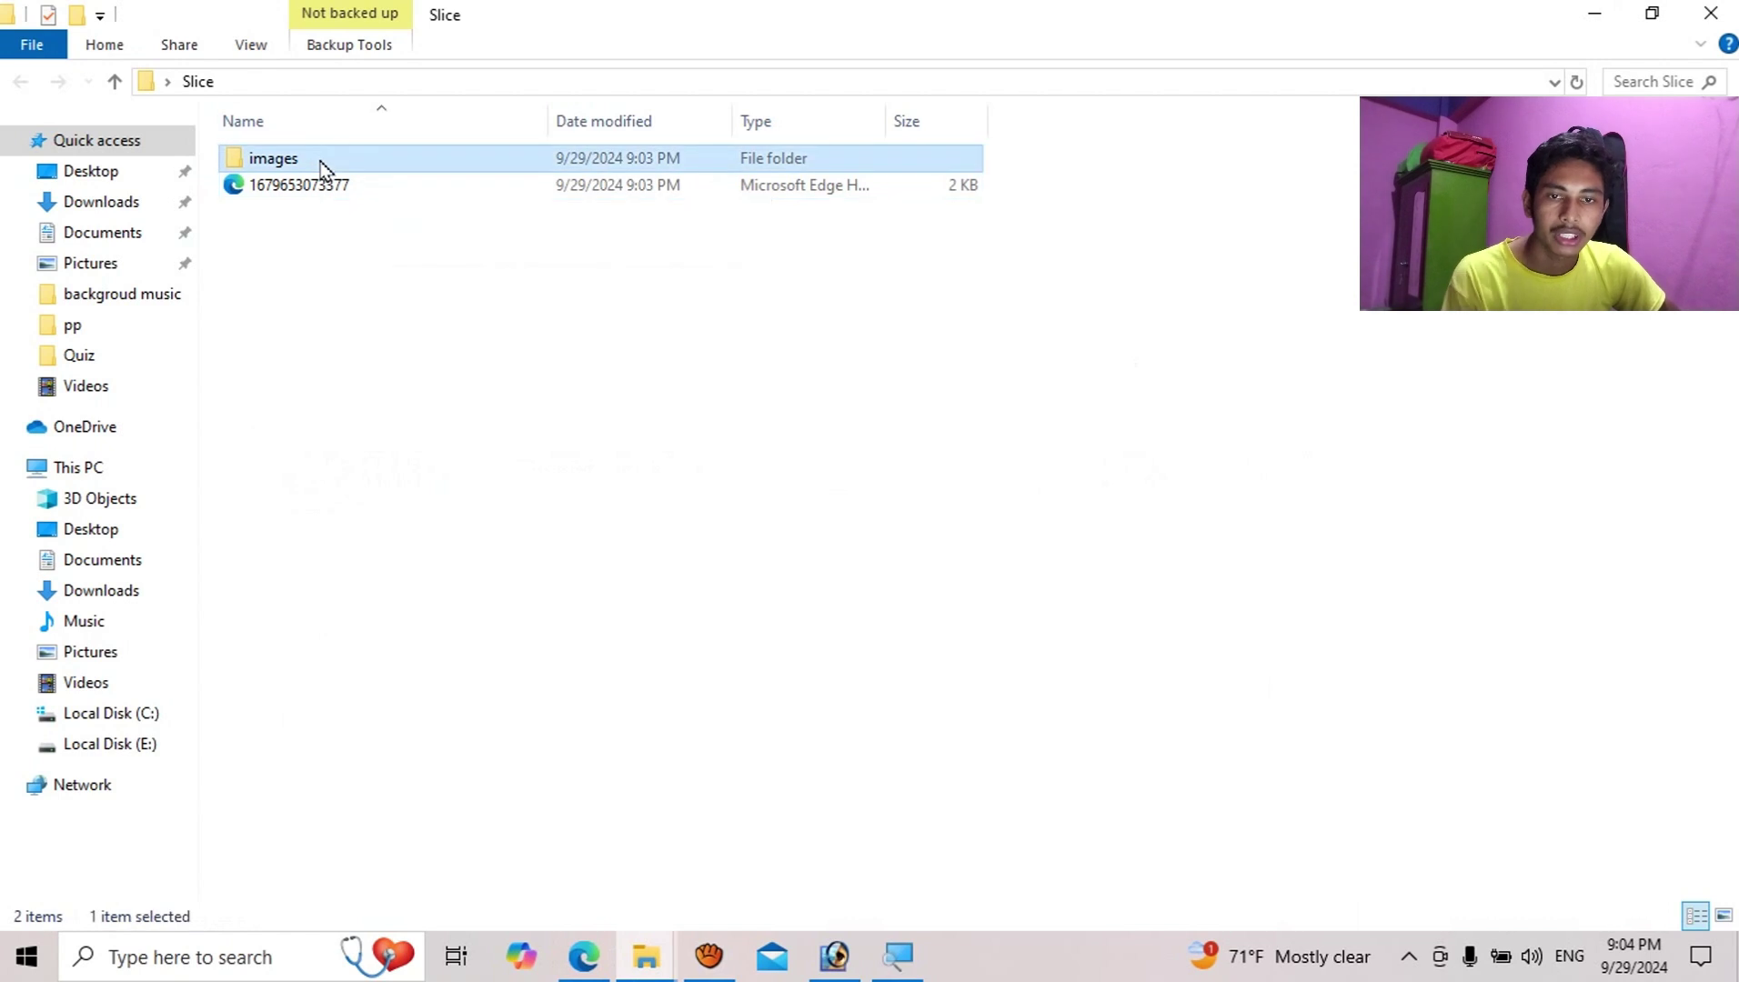
{"action": "double_click", "coordinate": [320, 168]}
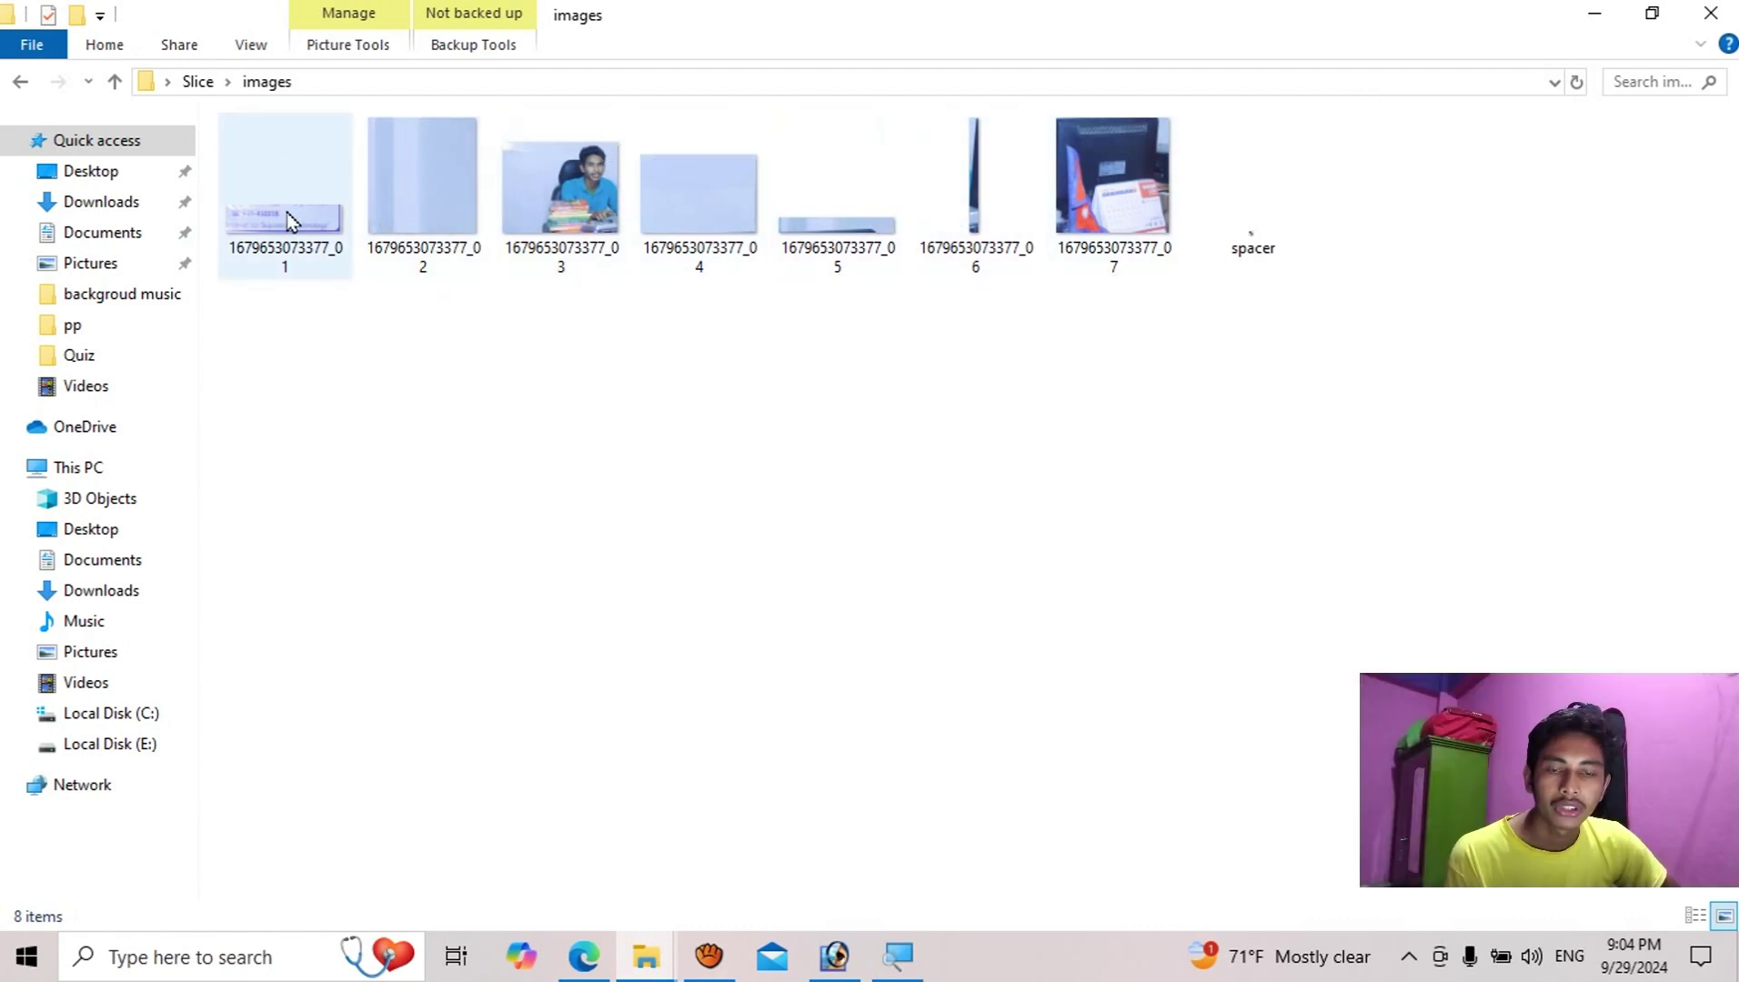
{"action": "left_click", "coordinate": [289, 221]}
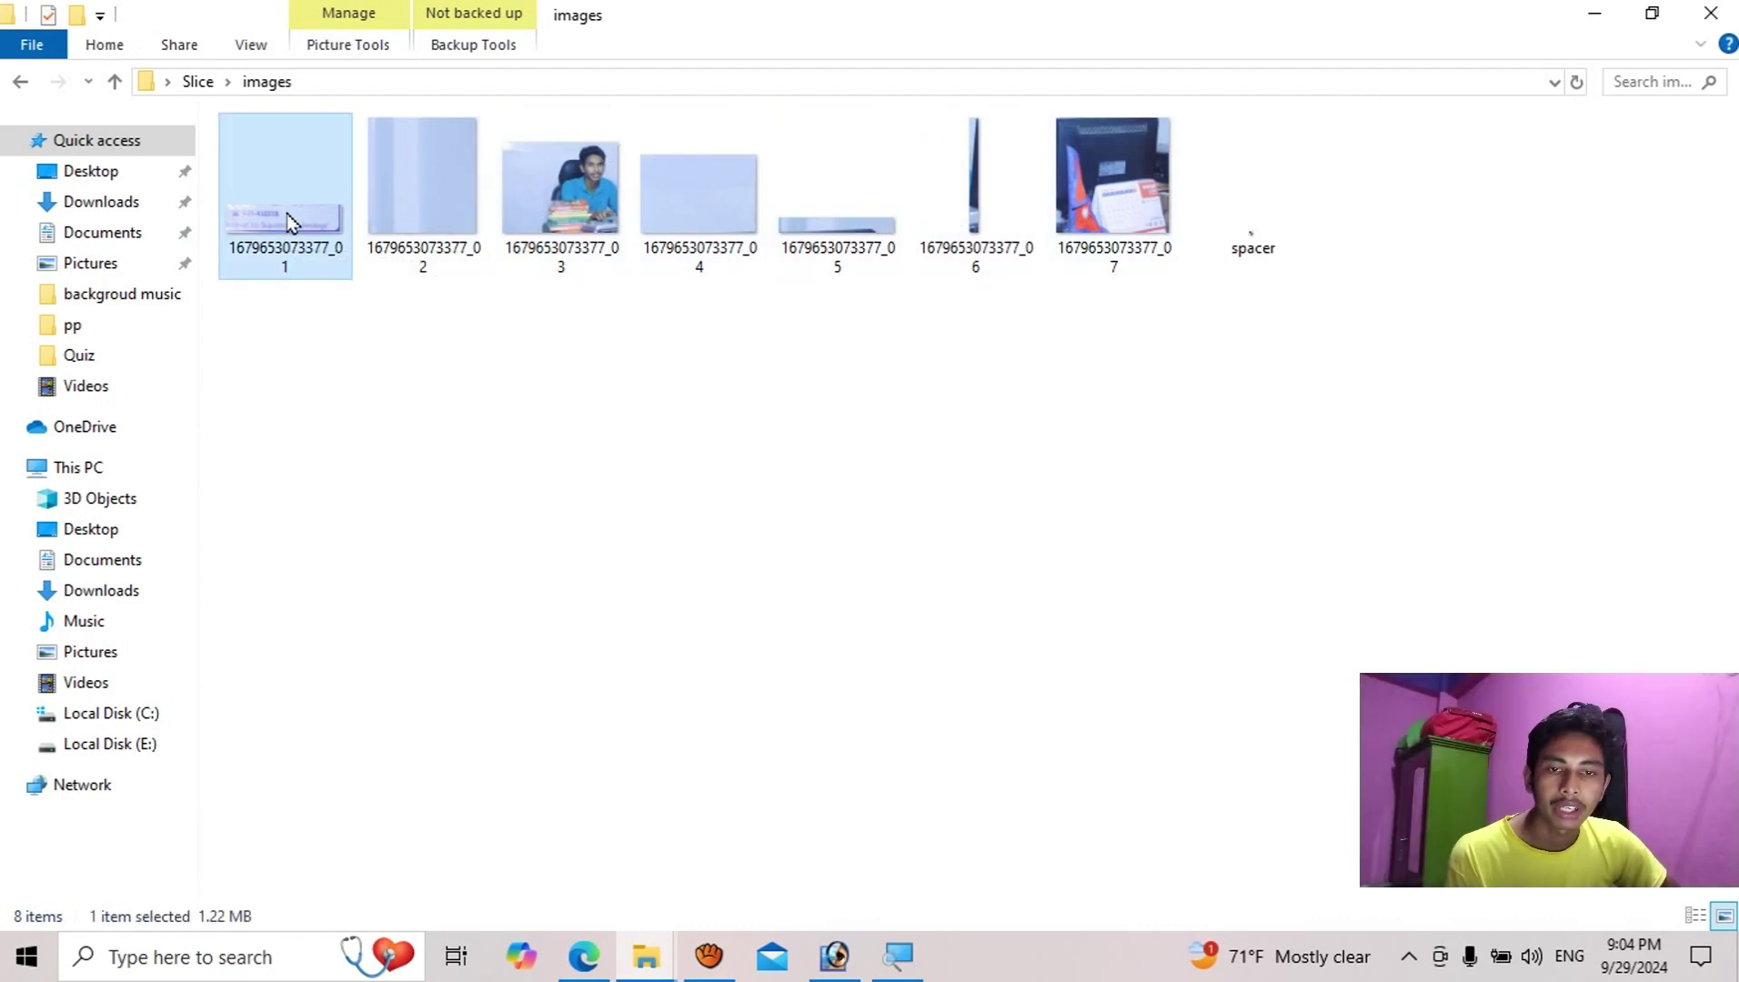
{"action": "right_click", "coordinate": [455, 391]}
{"action": "left_click", "coordinate": [530, 492]}
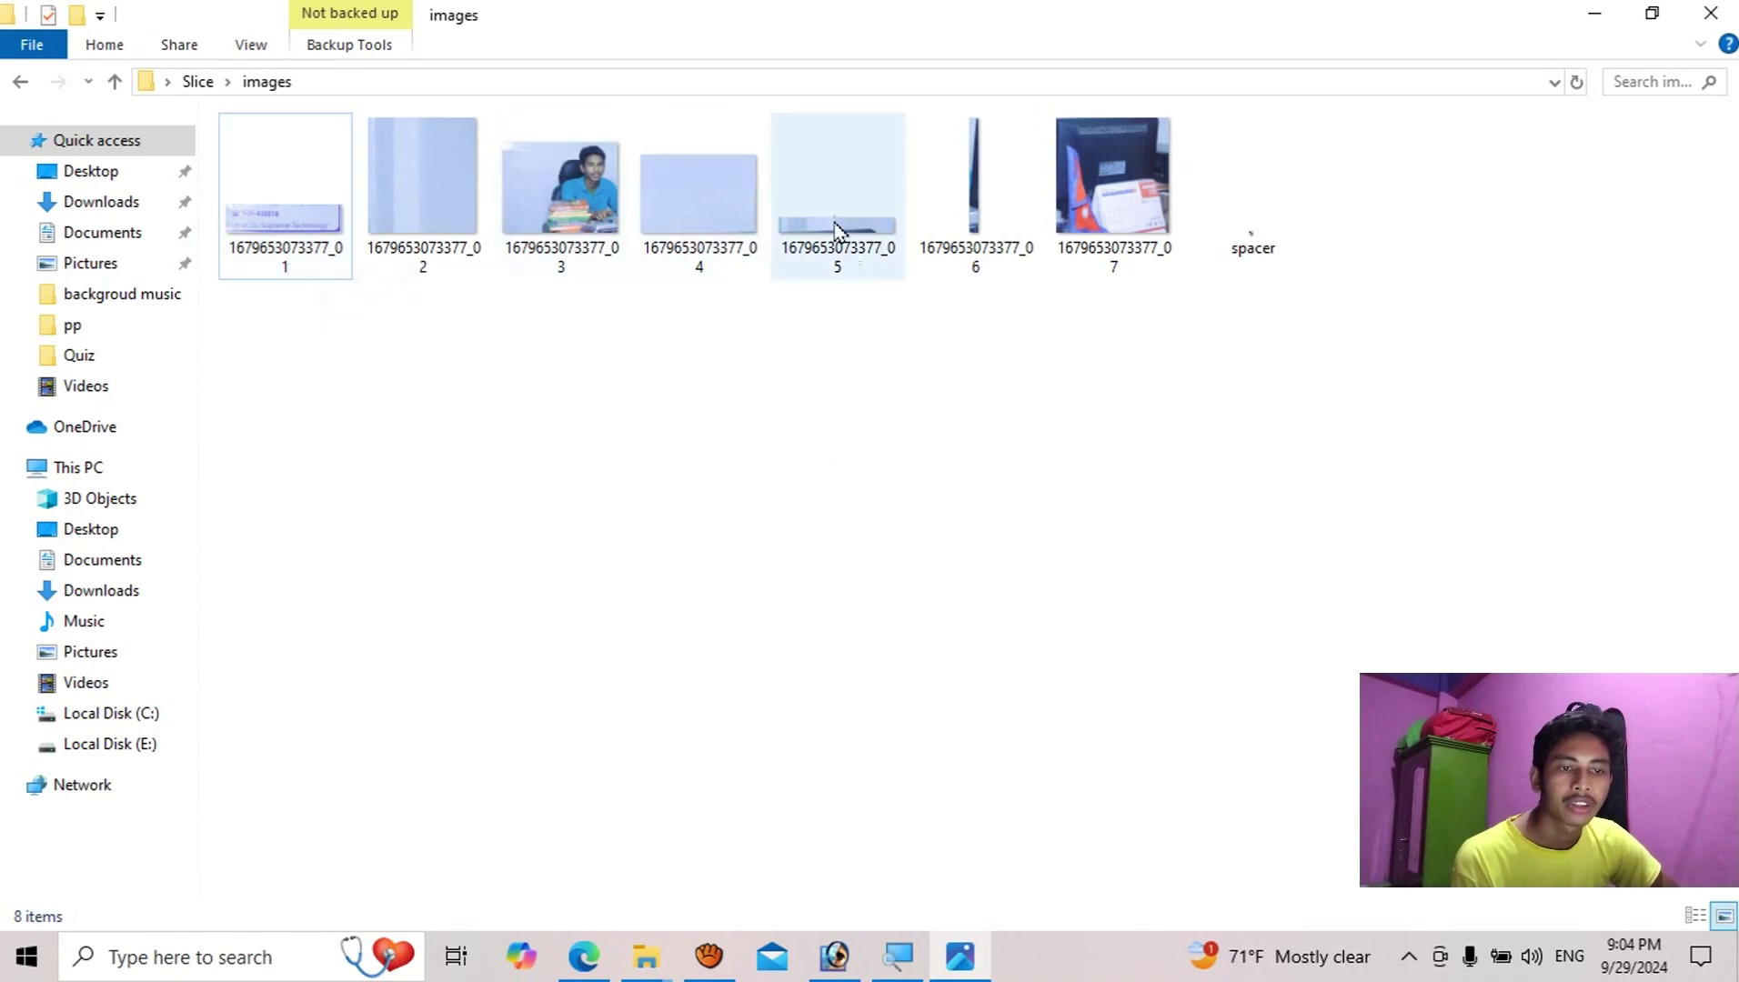
{"action": "right_click", "coordinate": [775, 425]}
{"action": "left_click", "coordinate": [841, 522]}
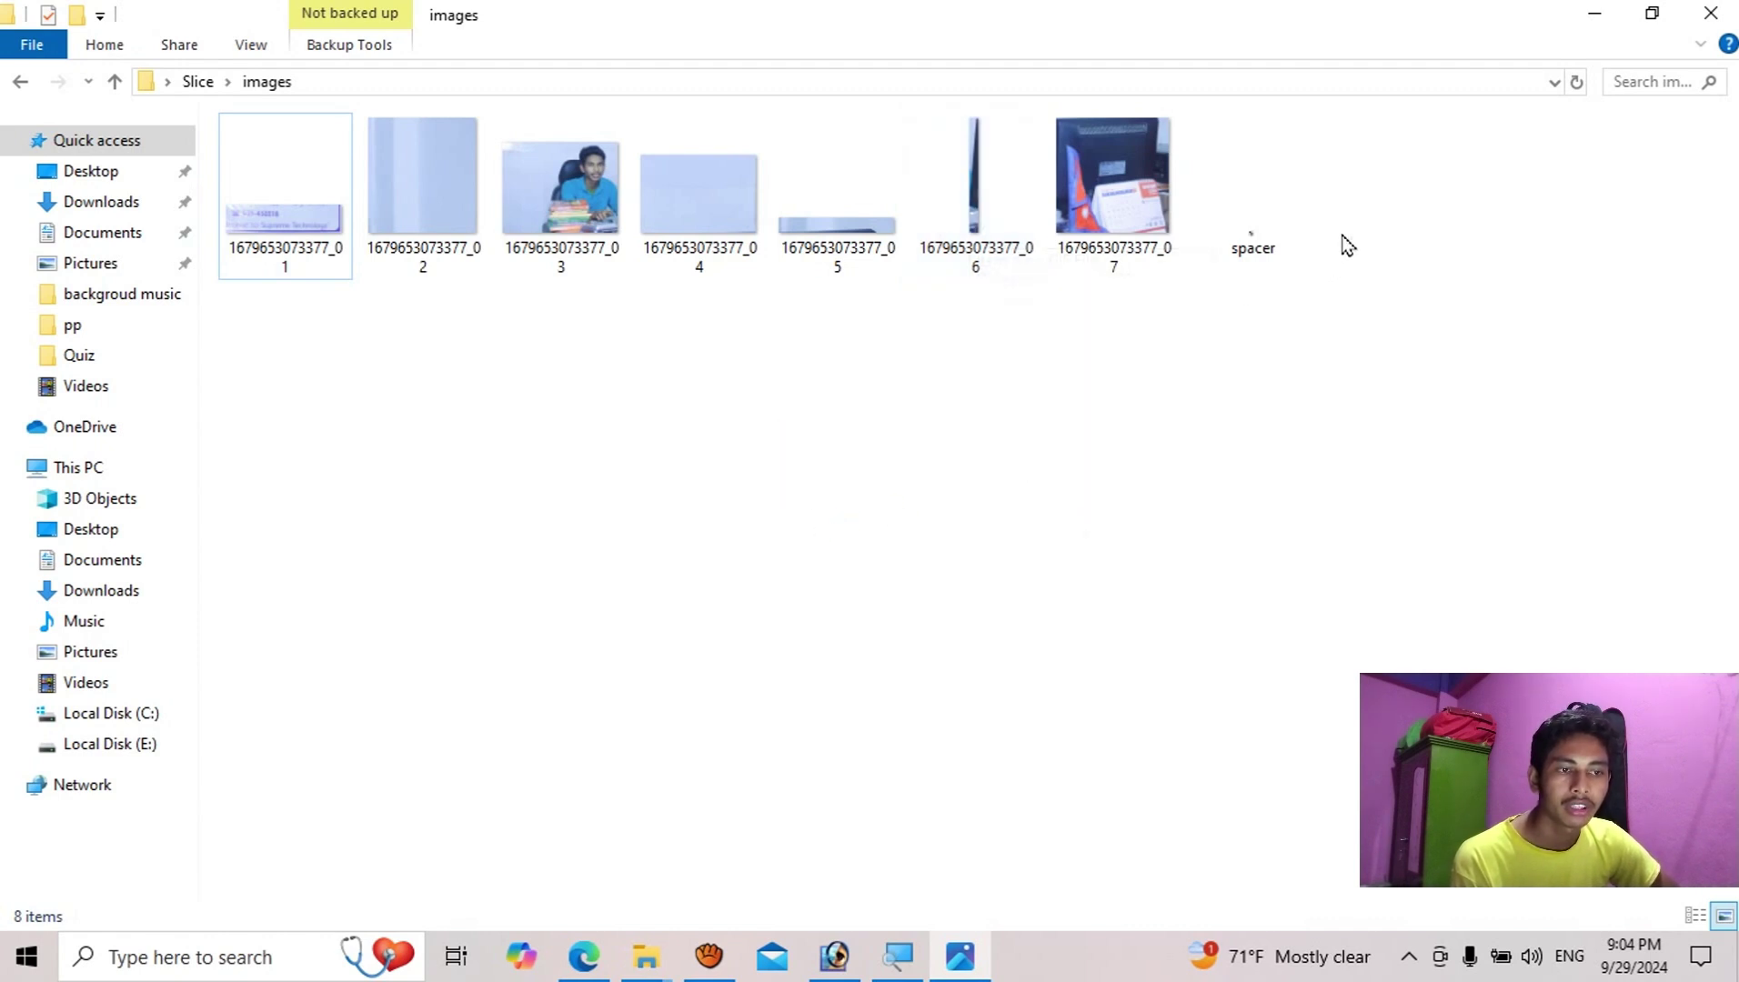
Select all eight exported files, refresh again, and preview slice 01 GIF.
{"action": "left_click_drag", "start_coordinate": [1368, 194], "coordinate": [283, 197]}
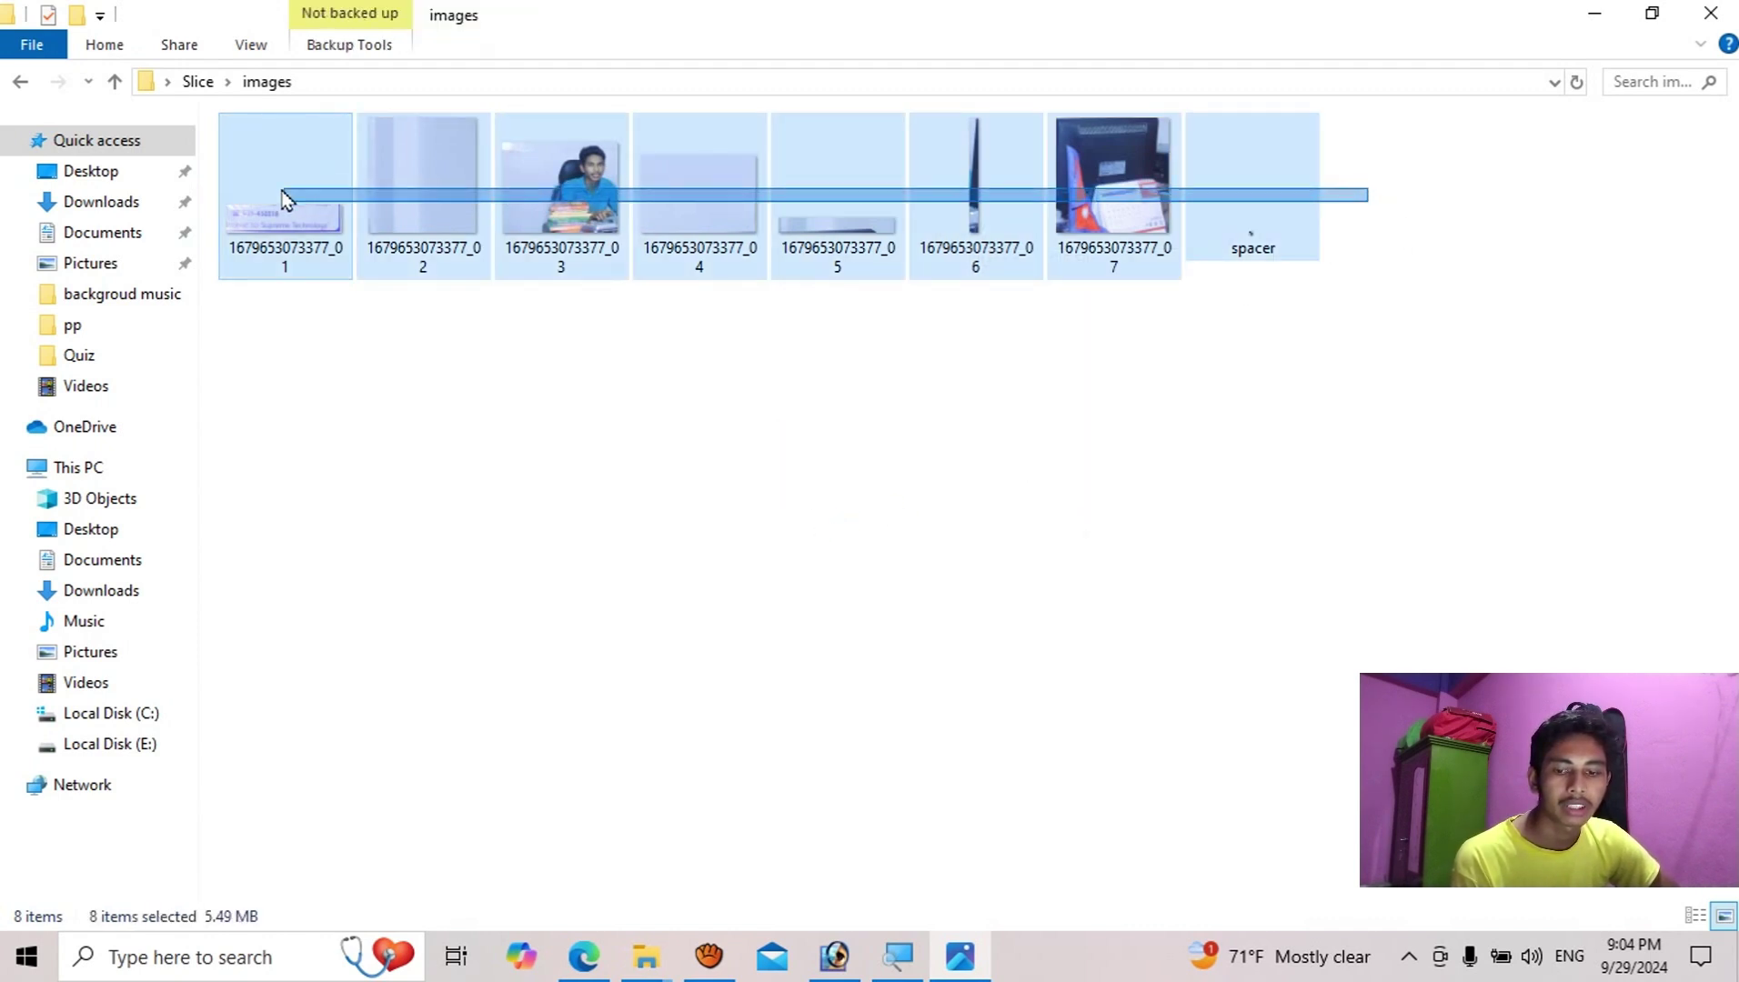
{"action": "left_click", "coordinate": [586, 700]}
{"action": "right_click", "coordinate": [512, 511]}
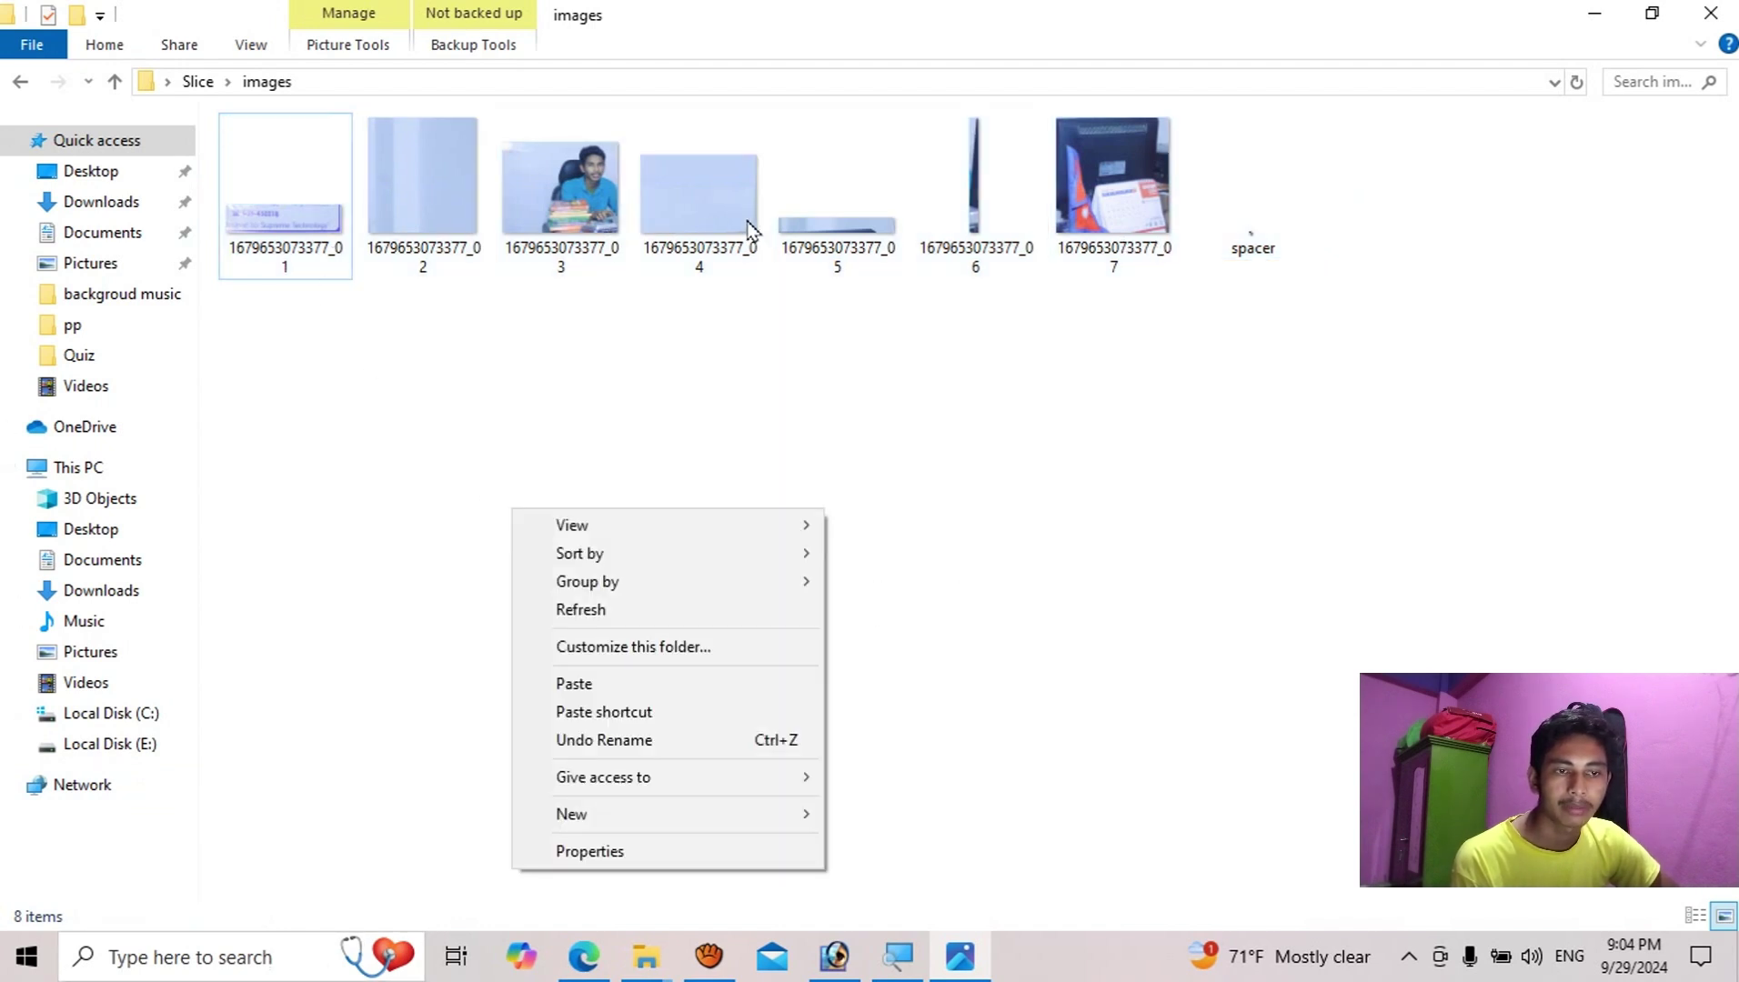
{"action": "left_click", "coordinate": [1108, 407]}
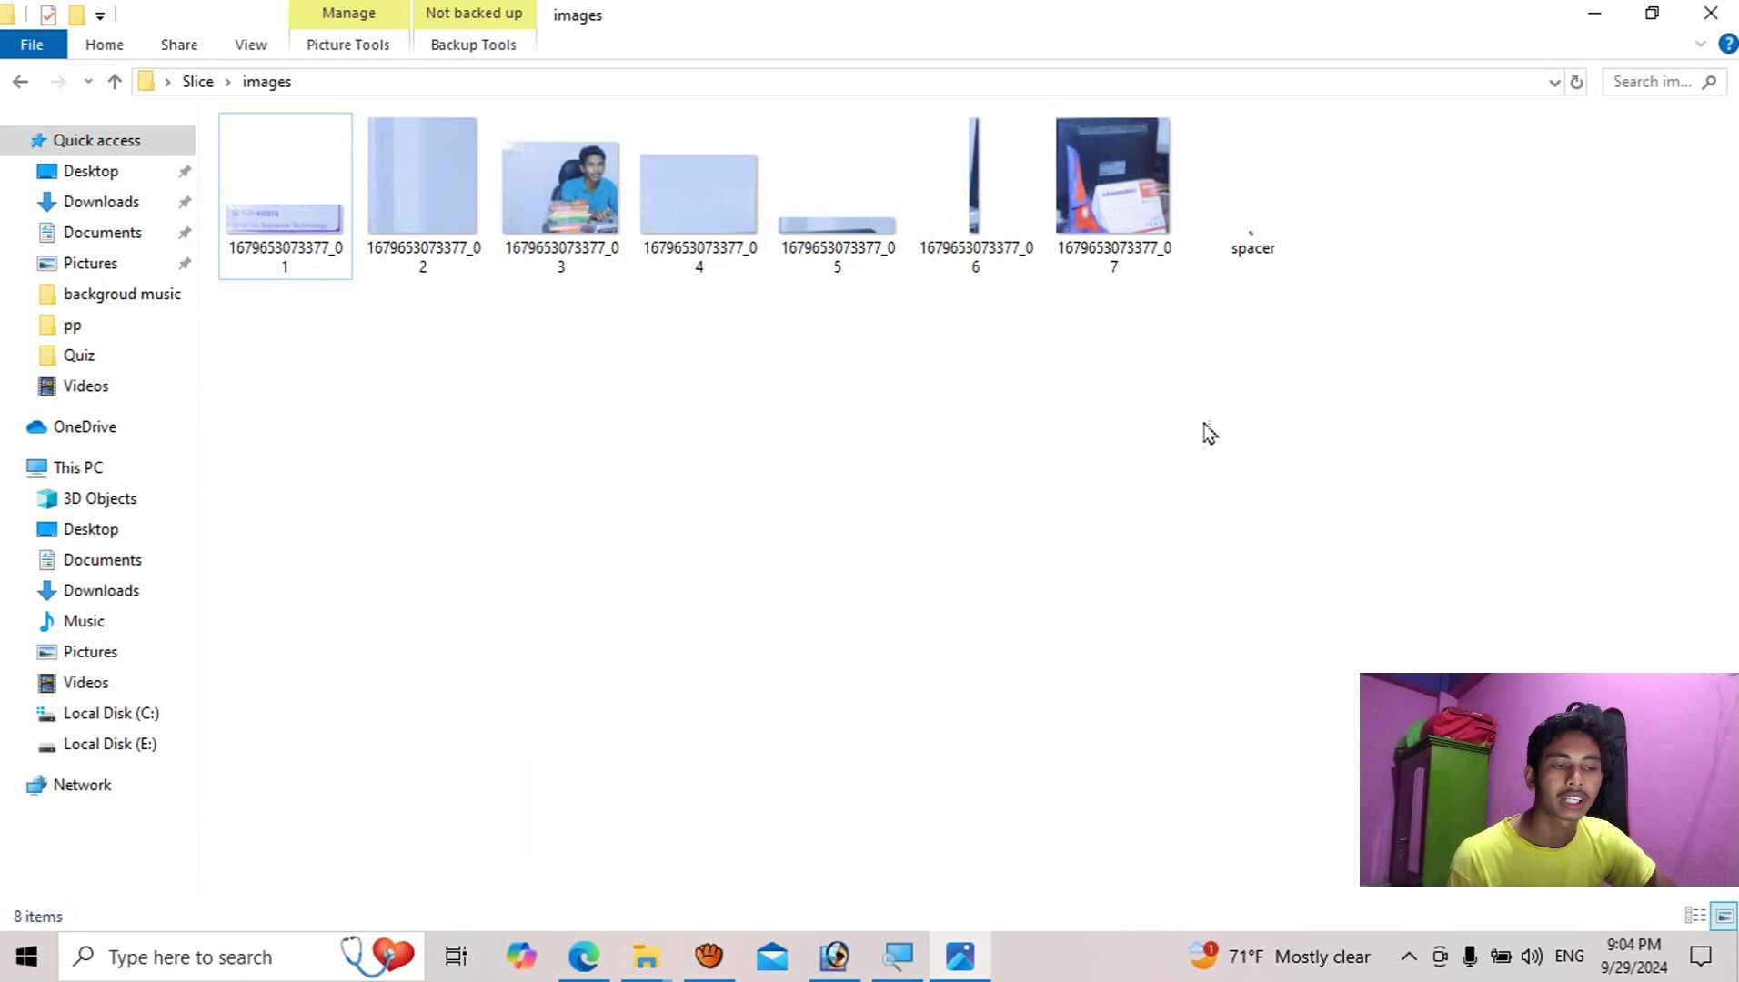
{"action": "right_click", "coordinate": [1010, 465]}
{"action": "left_click", "coordinate": [1096, 567]}
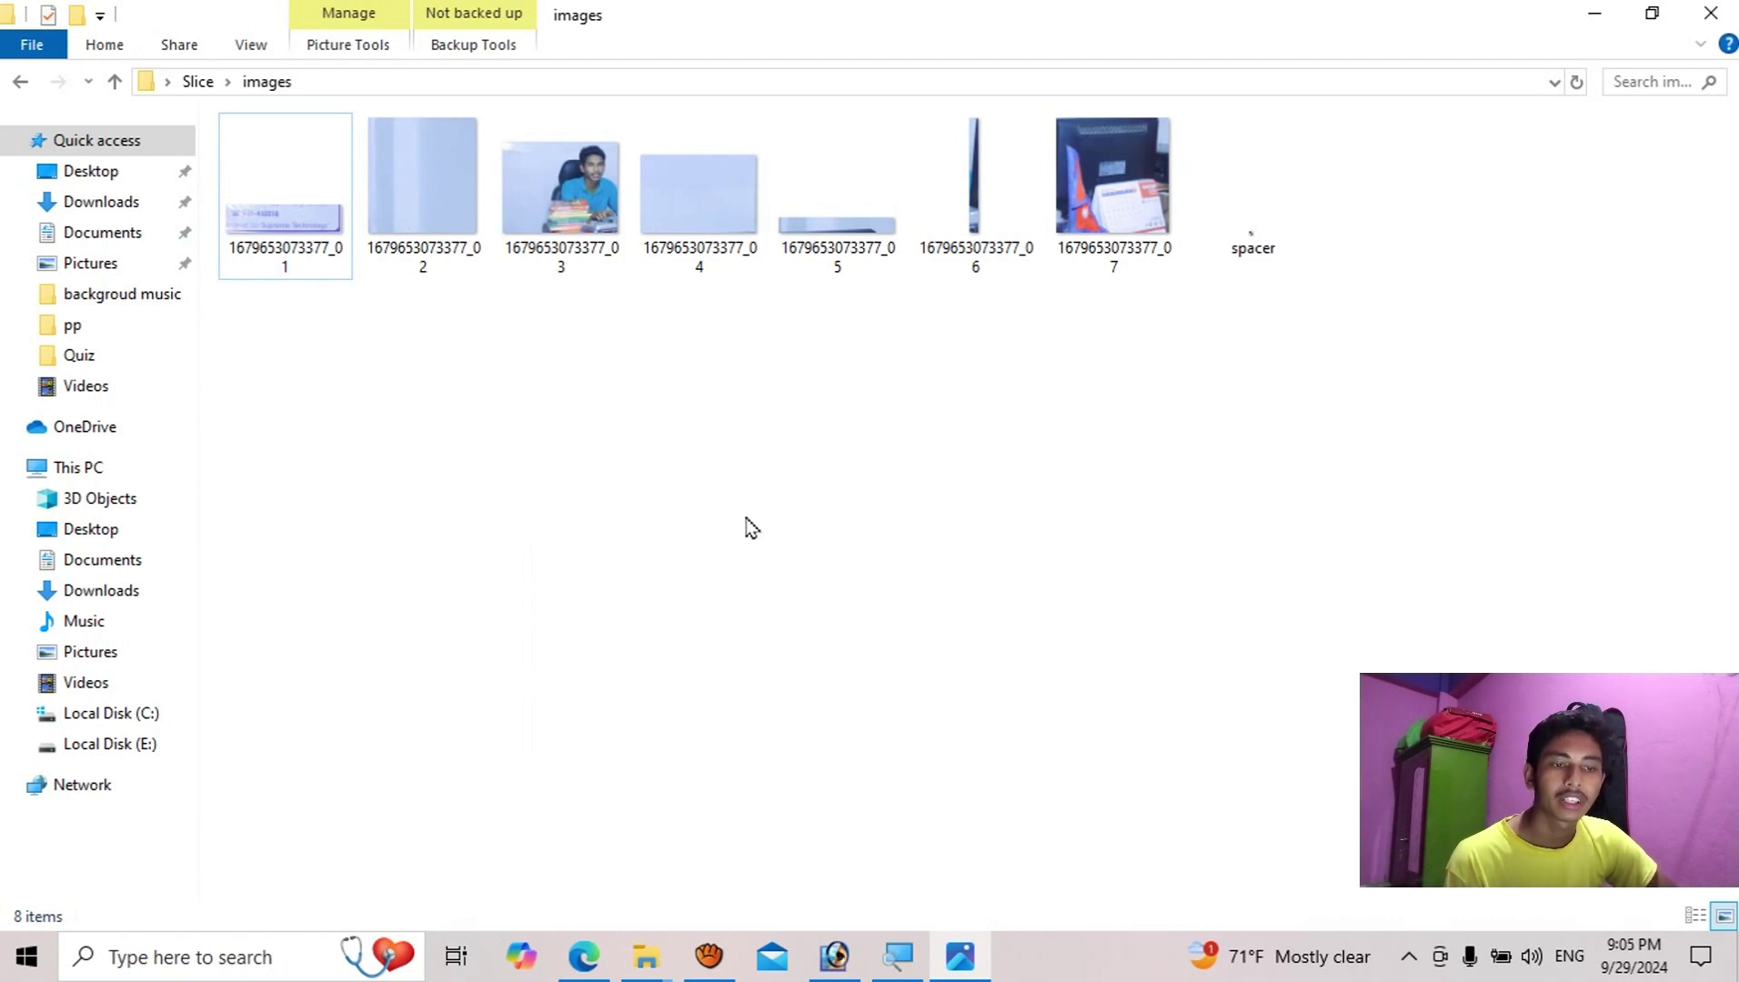
{"action": "left_click", "coordinate": [1594, 12]}
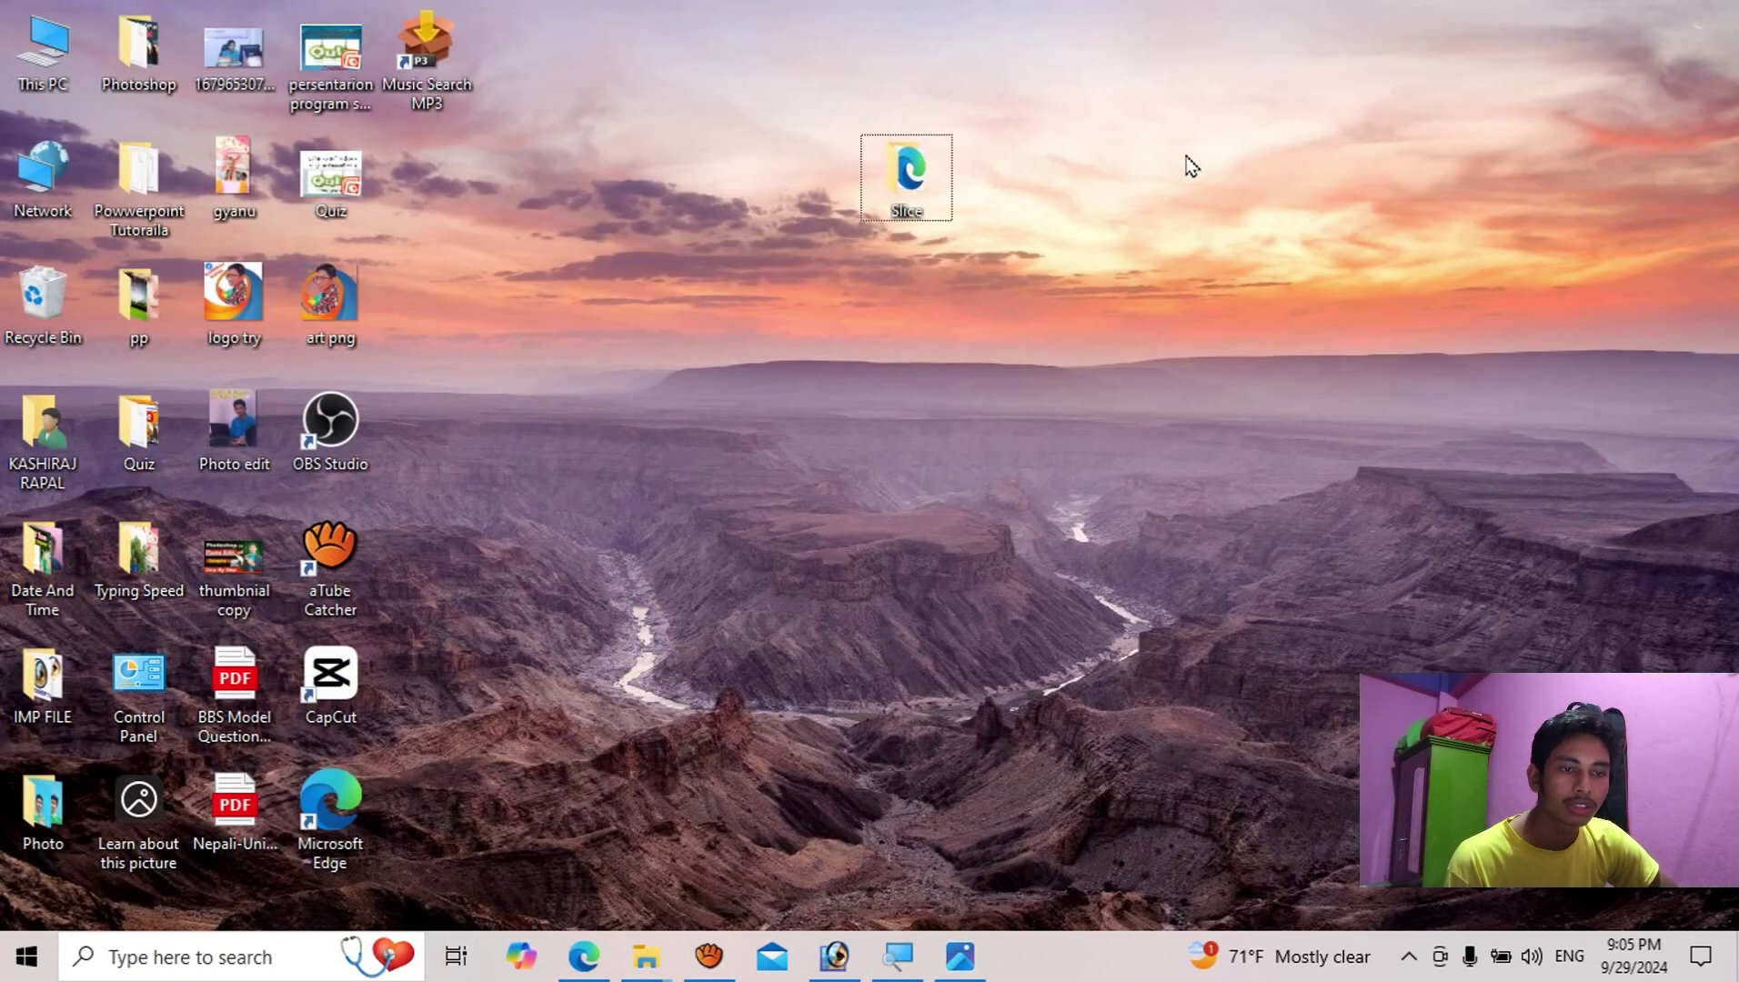
{"action": "right_click", "coordinate": [1167, 150]}
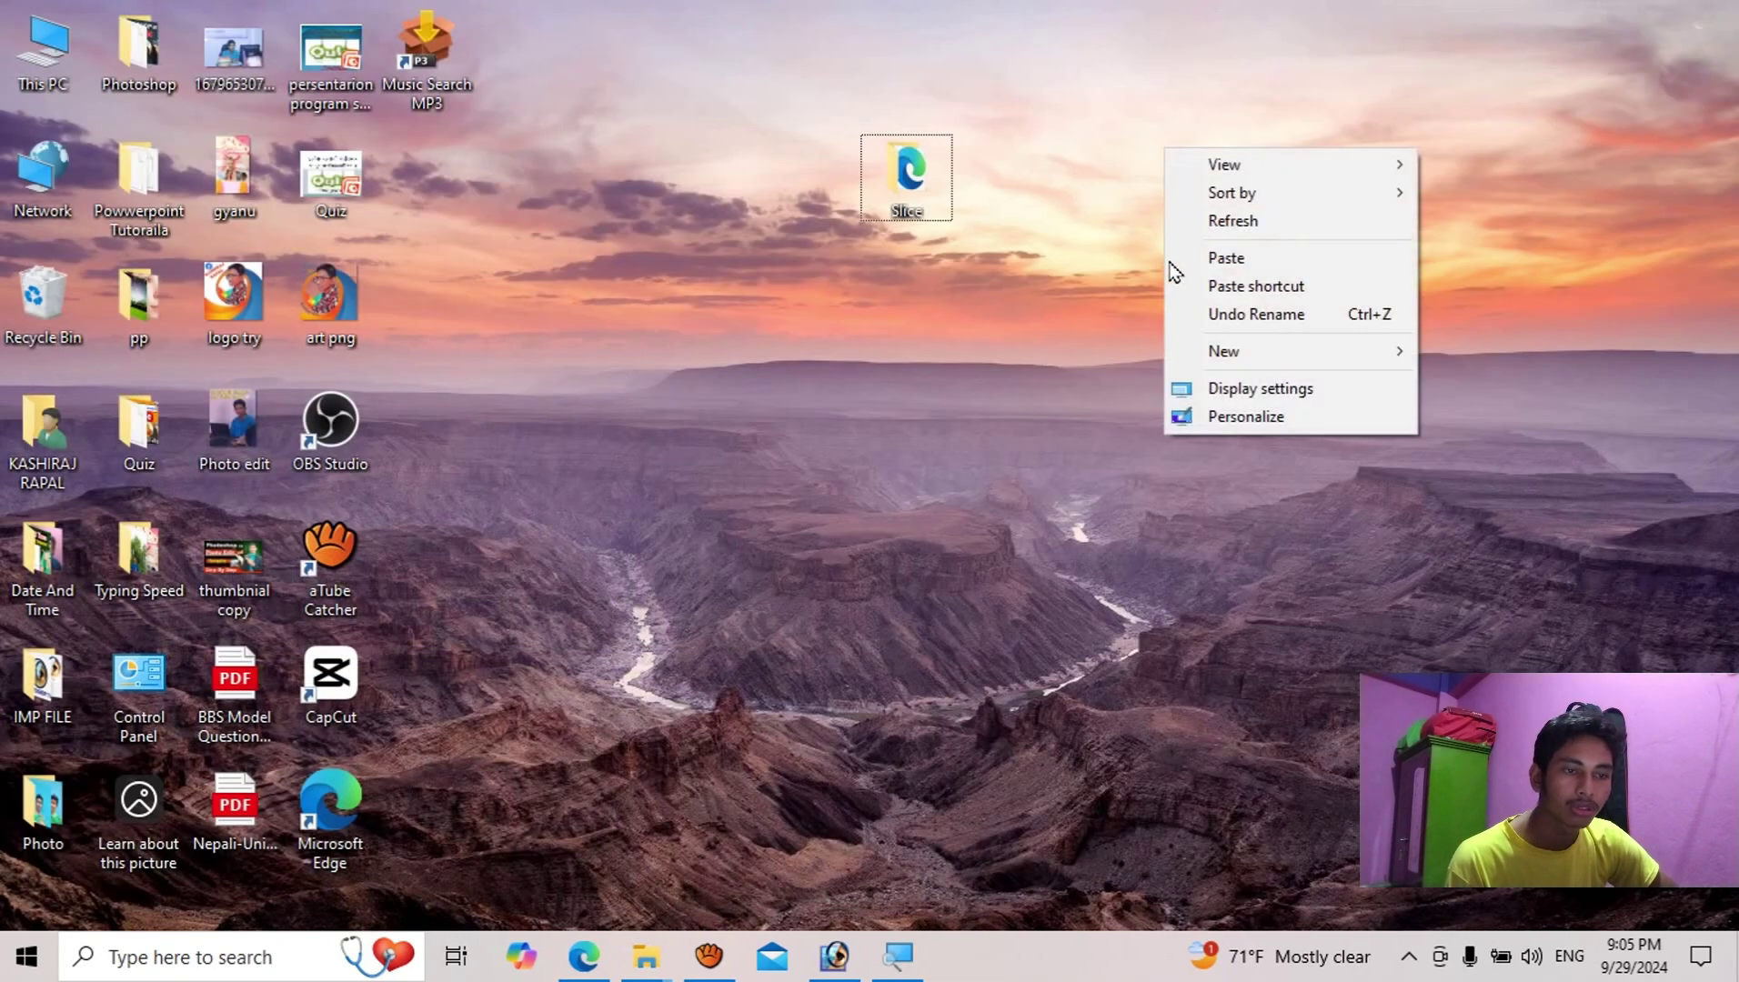
Move the Slice folder back among the other desktop icons and refresh the desktop twice.
{"action": "left_click", "coordinate": [1223, 221]}
{"action": "left_click_drag", "start_coordinate": [914, 178], "coordinate": [446, 169]}
{"action": "right_click", "coordinate": [700, 247]}
{"action": "left_click", "coordinate": [764, 313]}
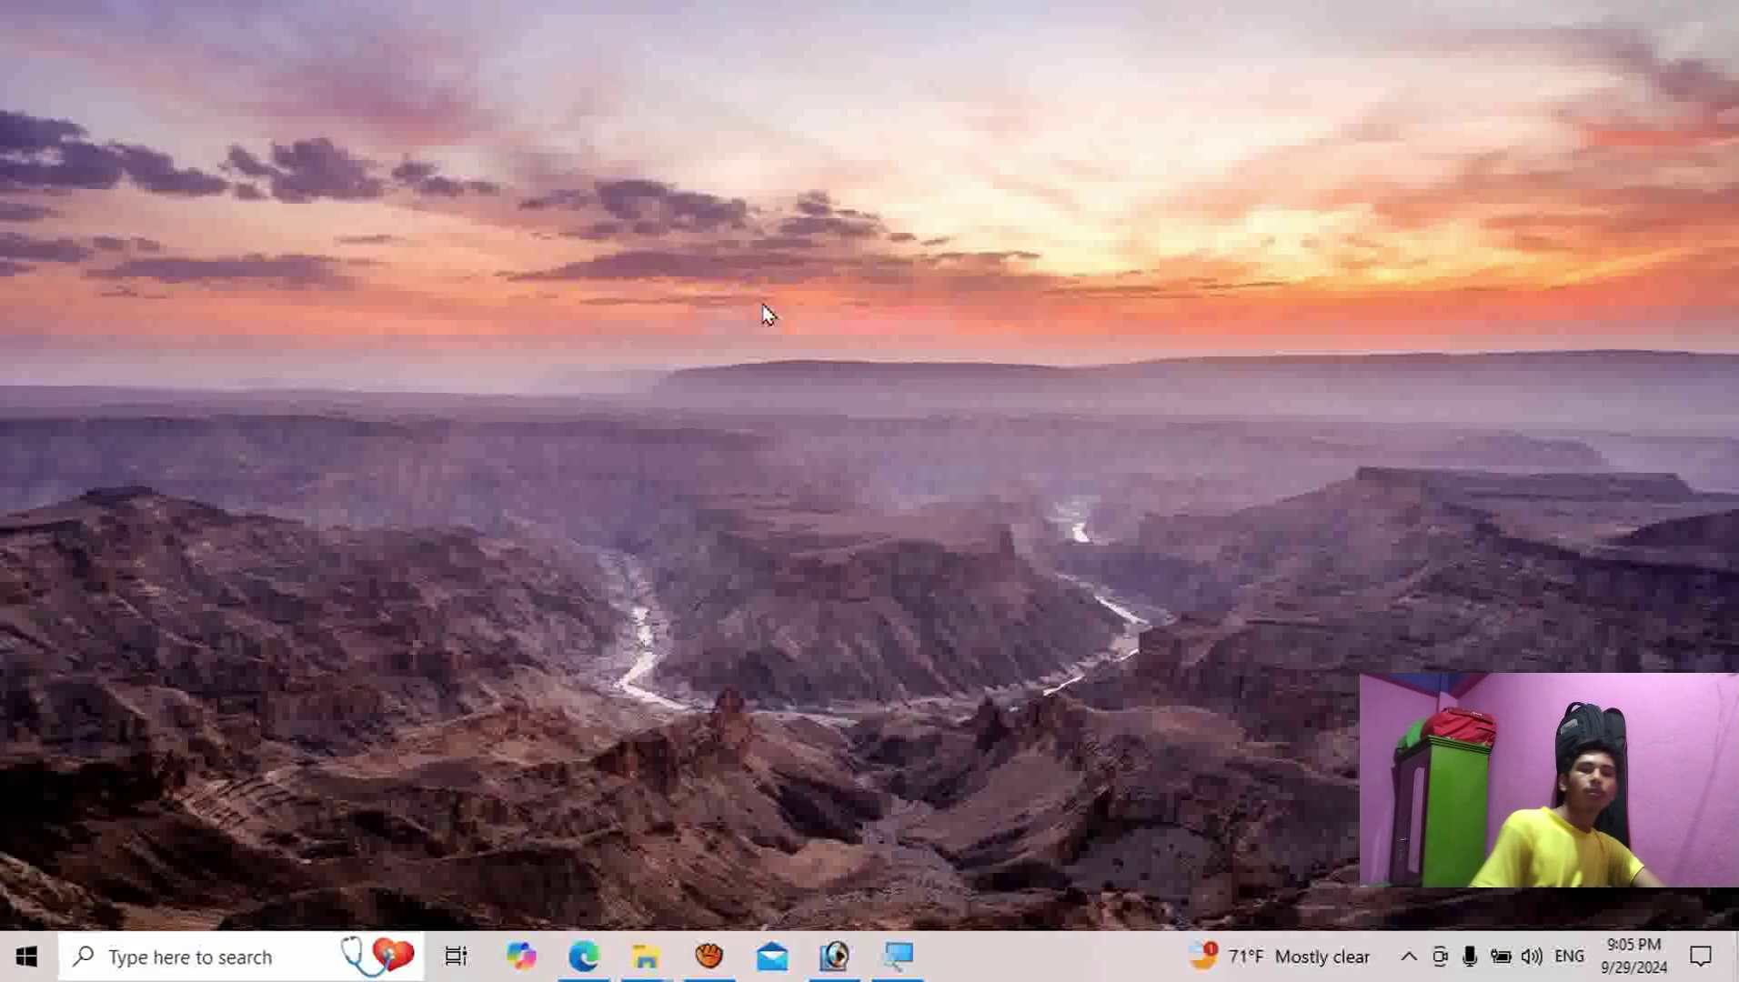
{"action": "right_click", "coordinate": [759, 307]}
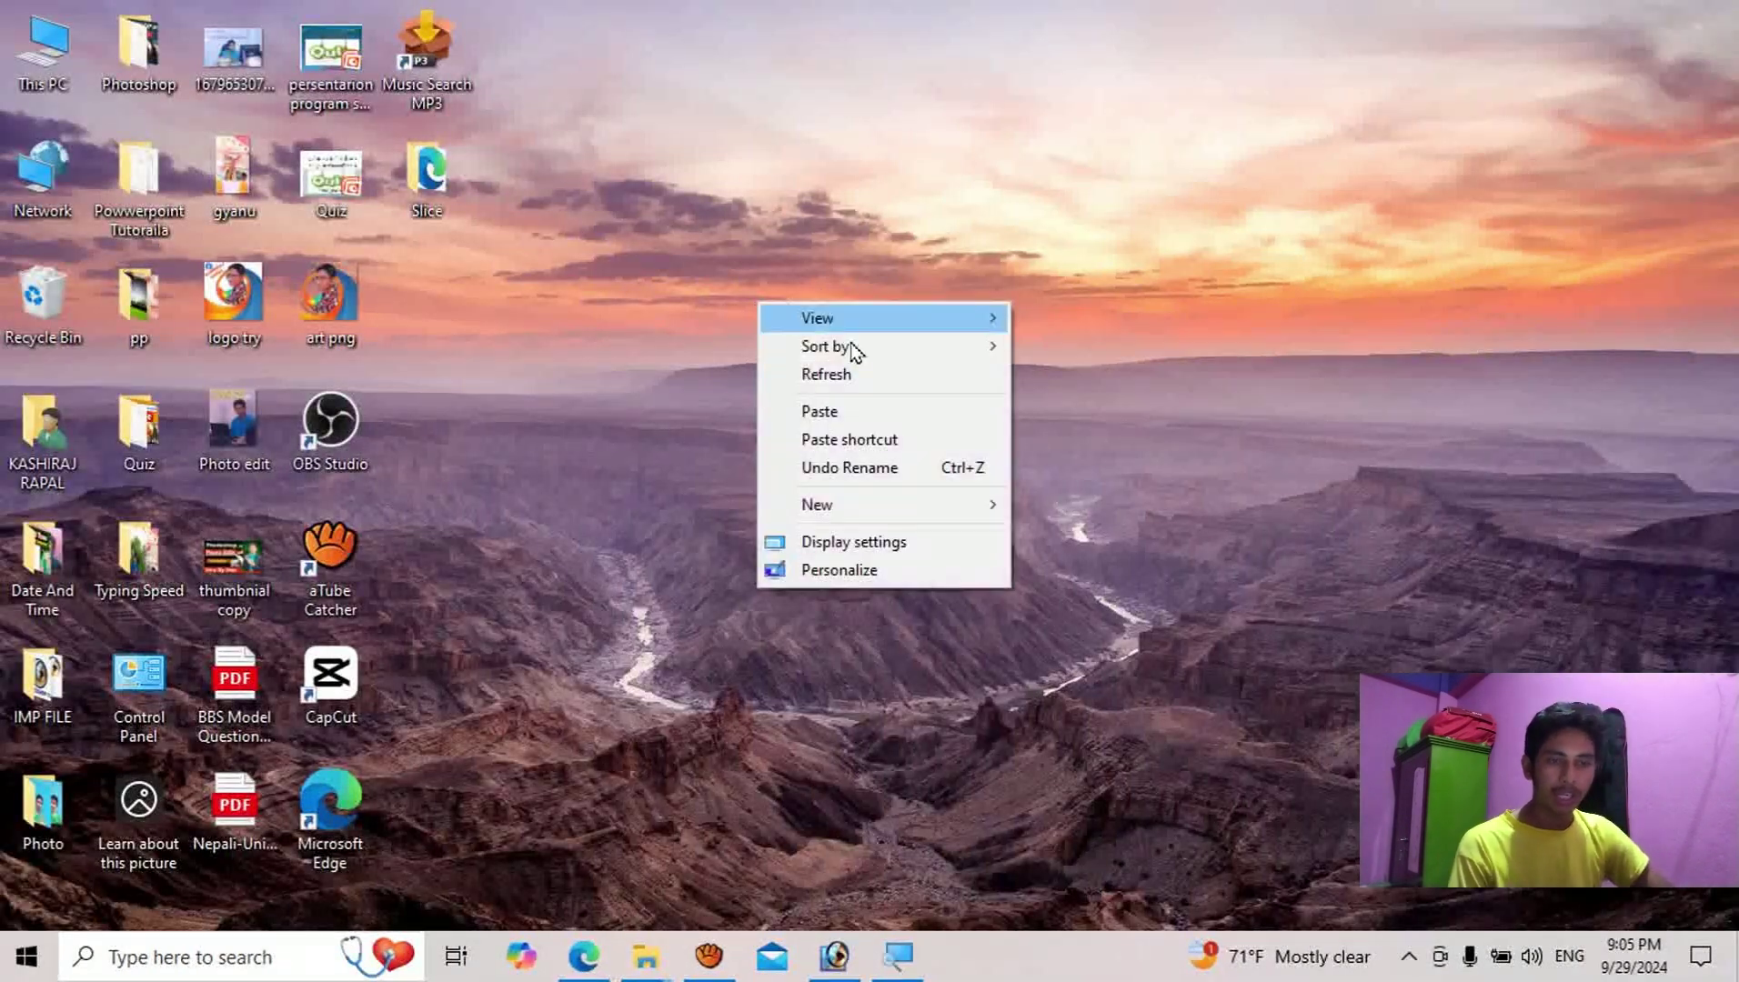
{"action": "left_click", "coordinate": [855, 373]}
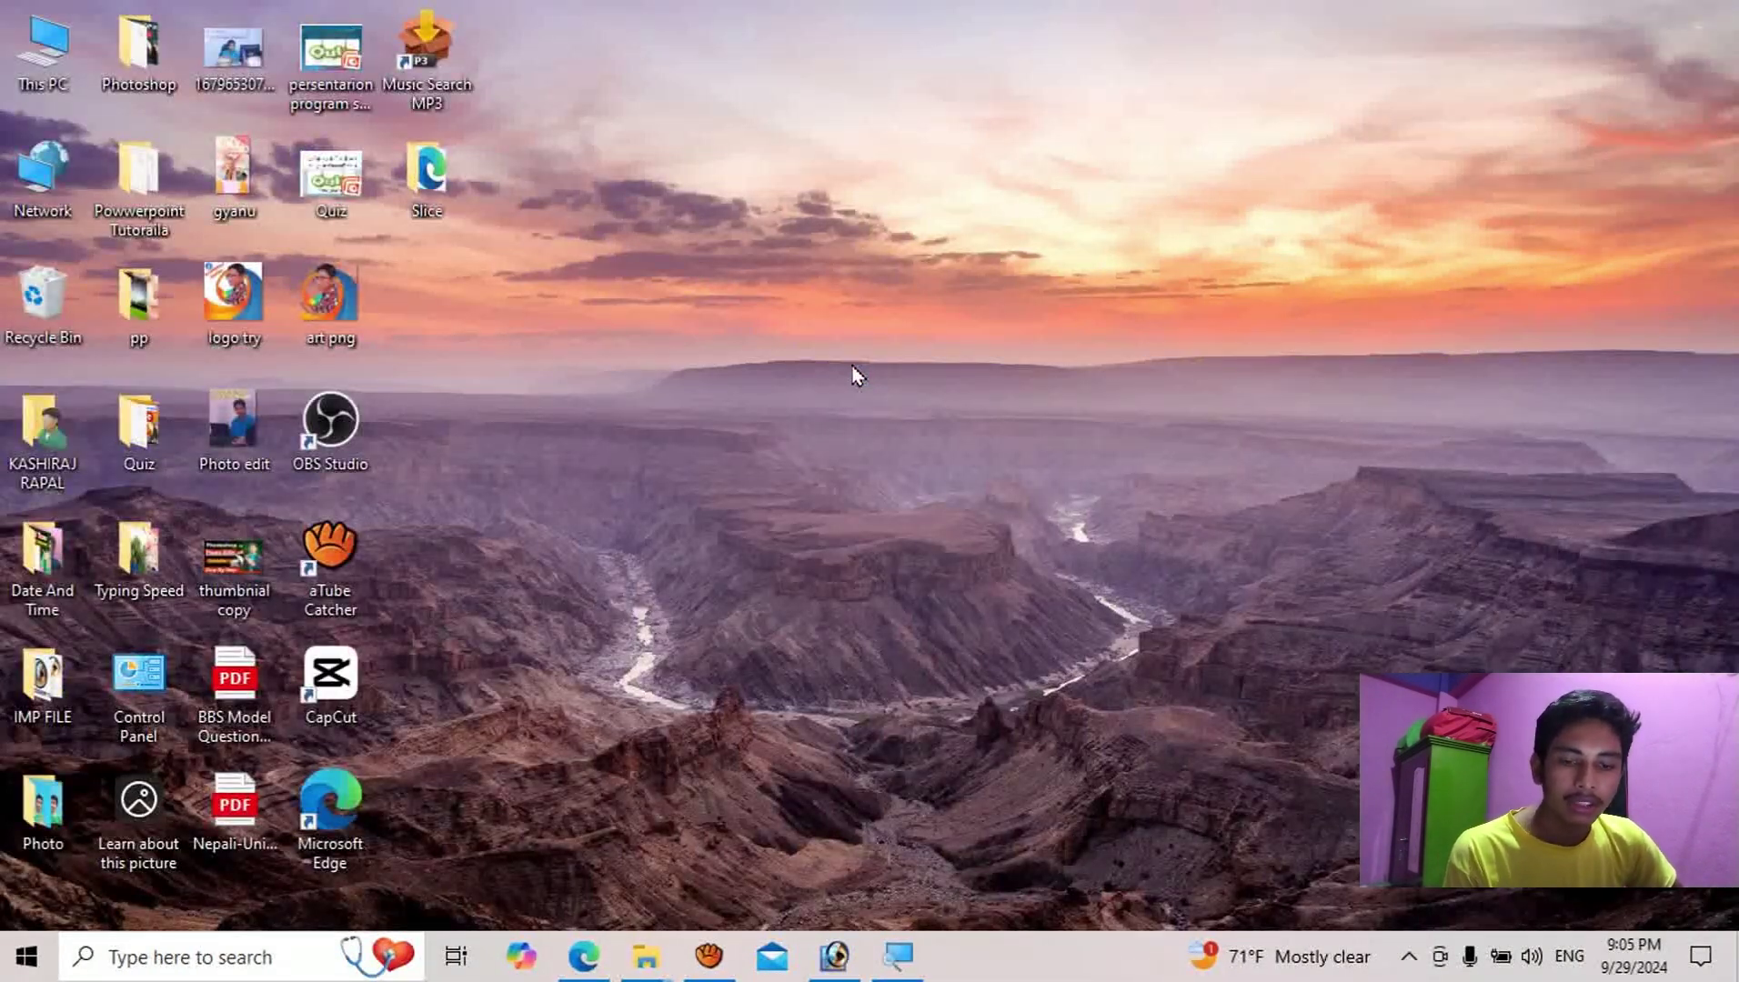